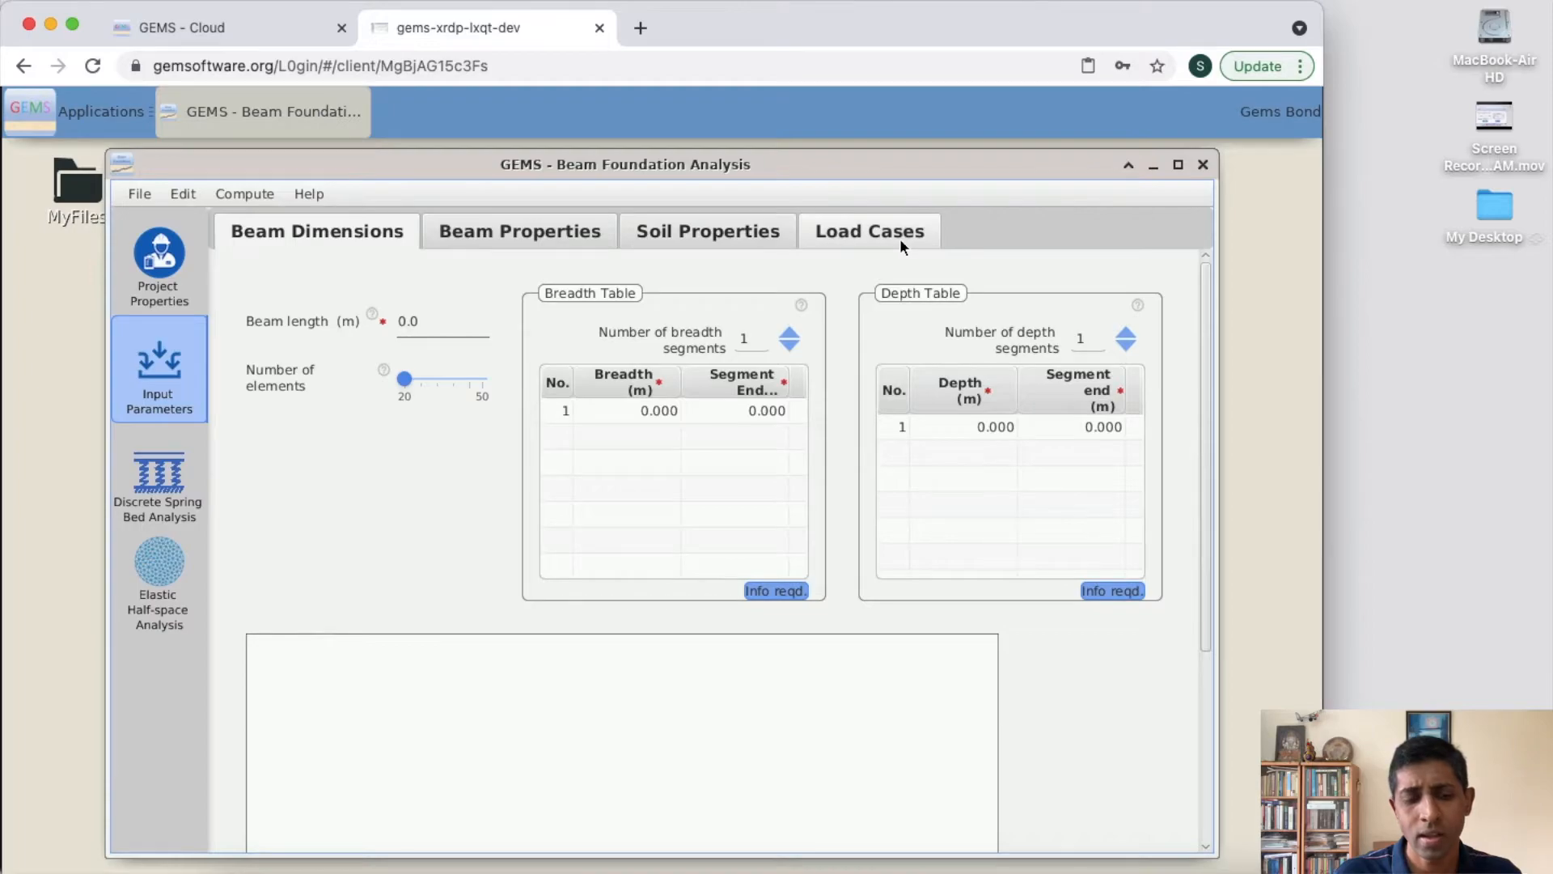
{"action": "left_click", "coordinate": [165, 507]}
{"action": "left_click", "coordinate": [165, 545]}
{"action": "left_click", "coordinate": [155, 388]}
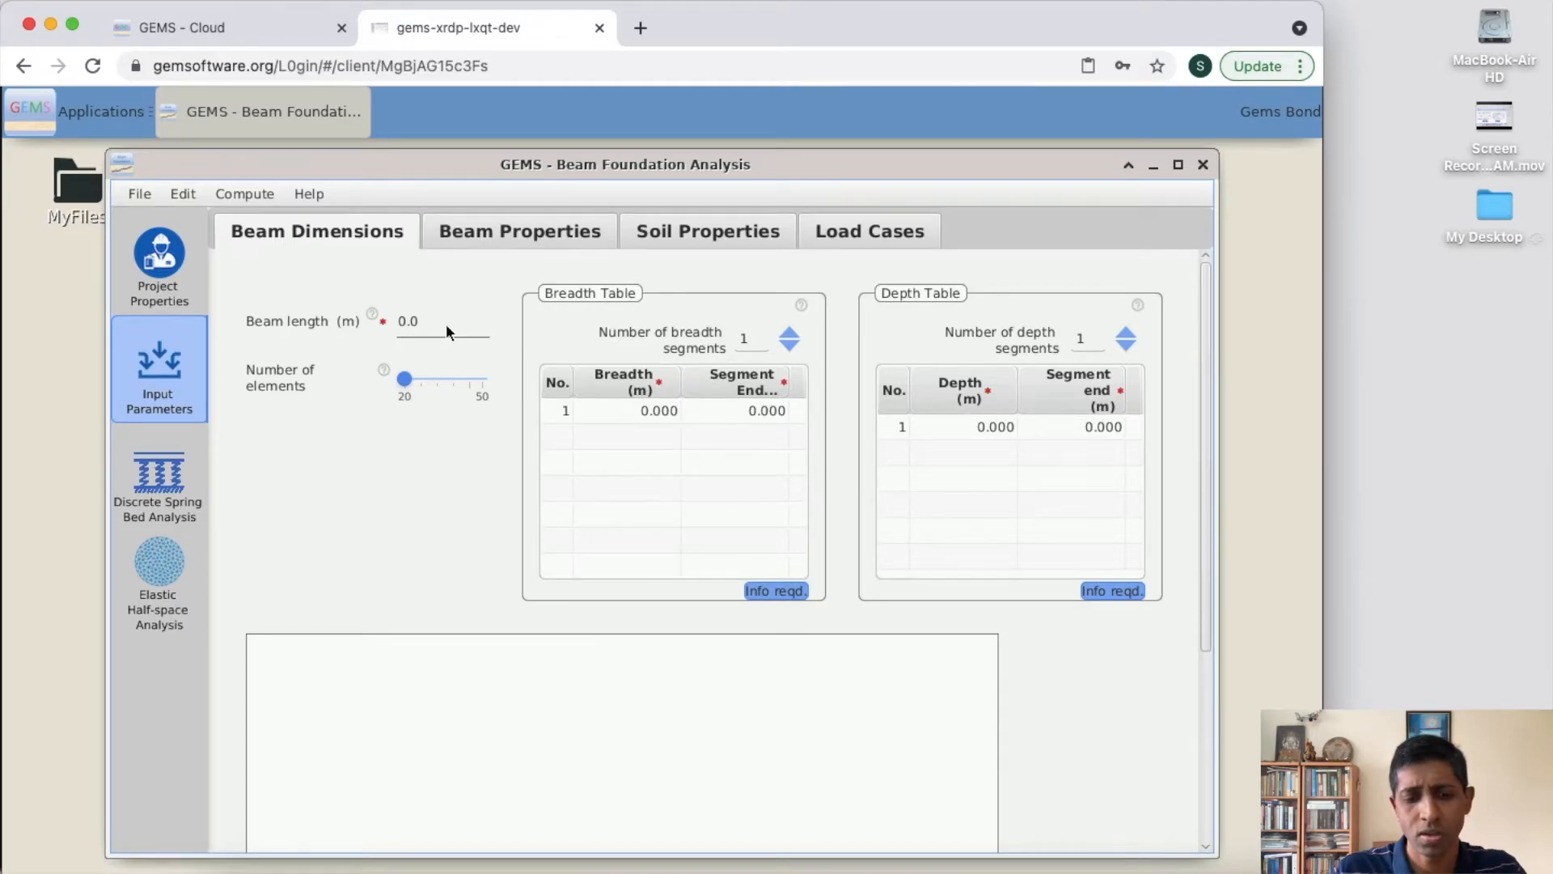
- Set the beam length to 10 m
{"action": "left_click", "coordinate": [401, 323]}
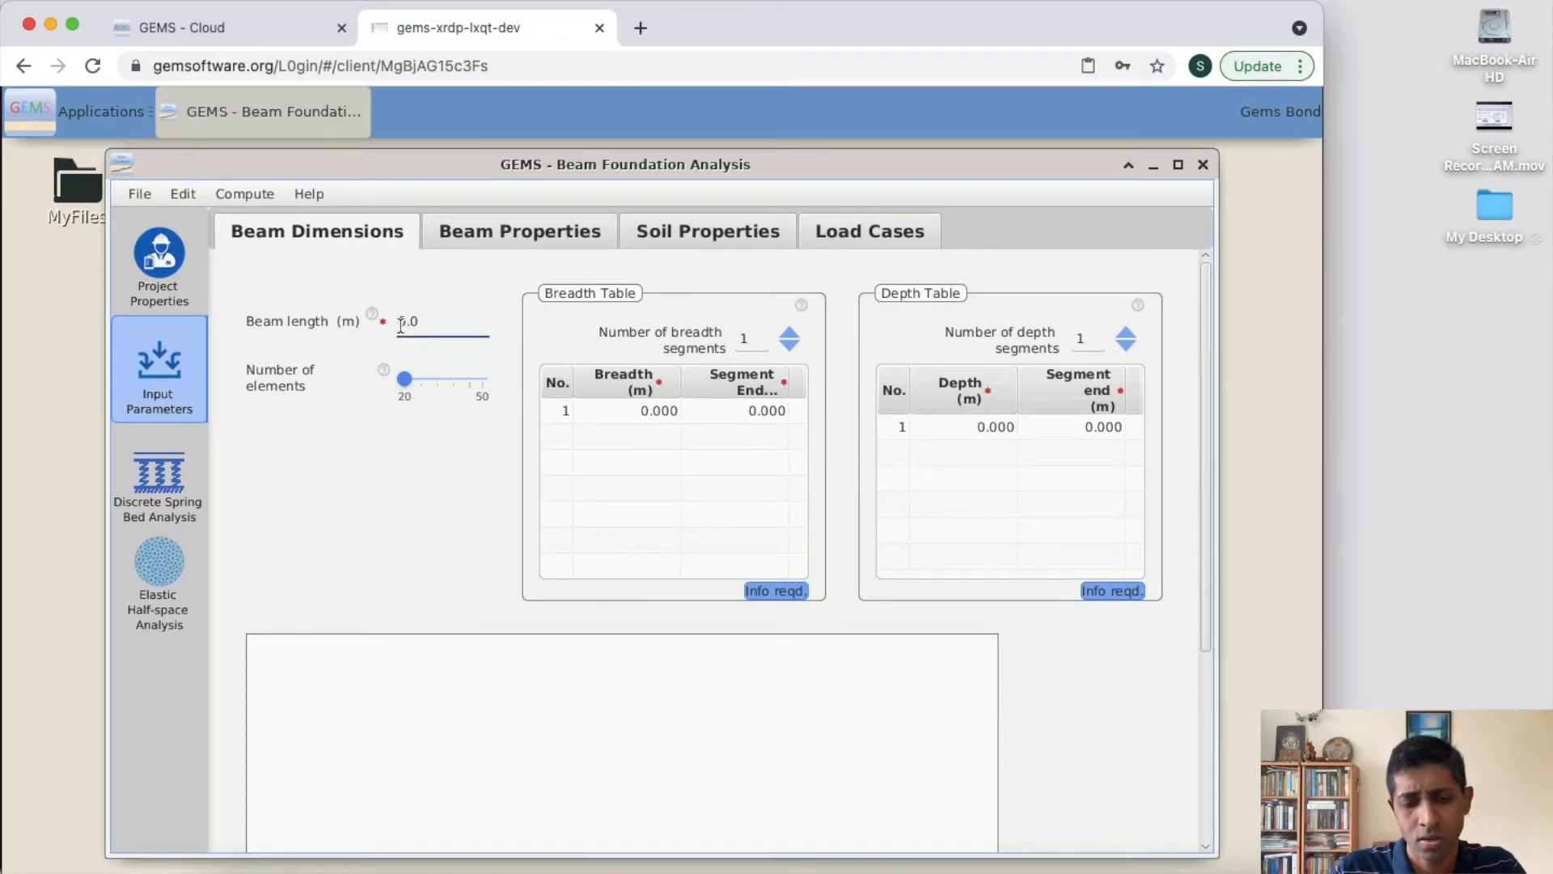
{"action": "type", "text": "10"}
{"action": "key", "text": "Return"}
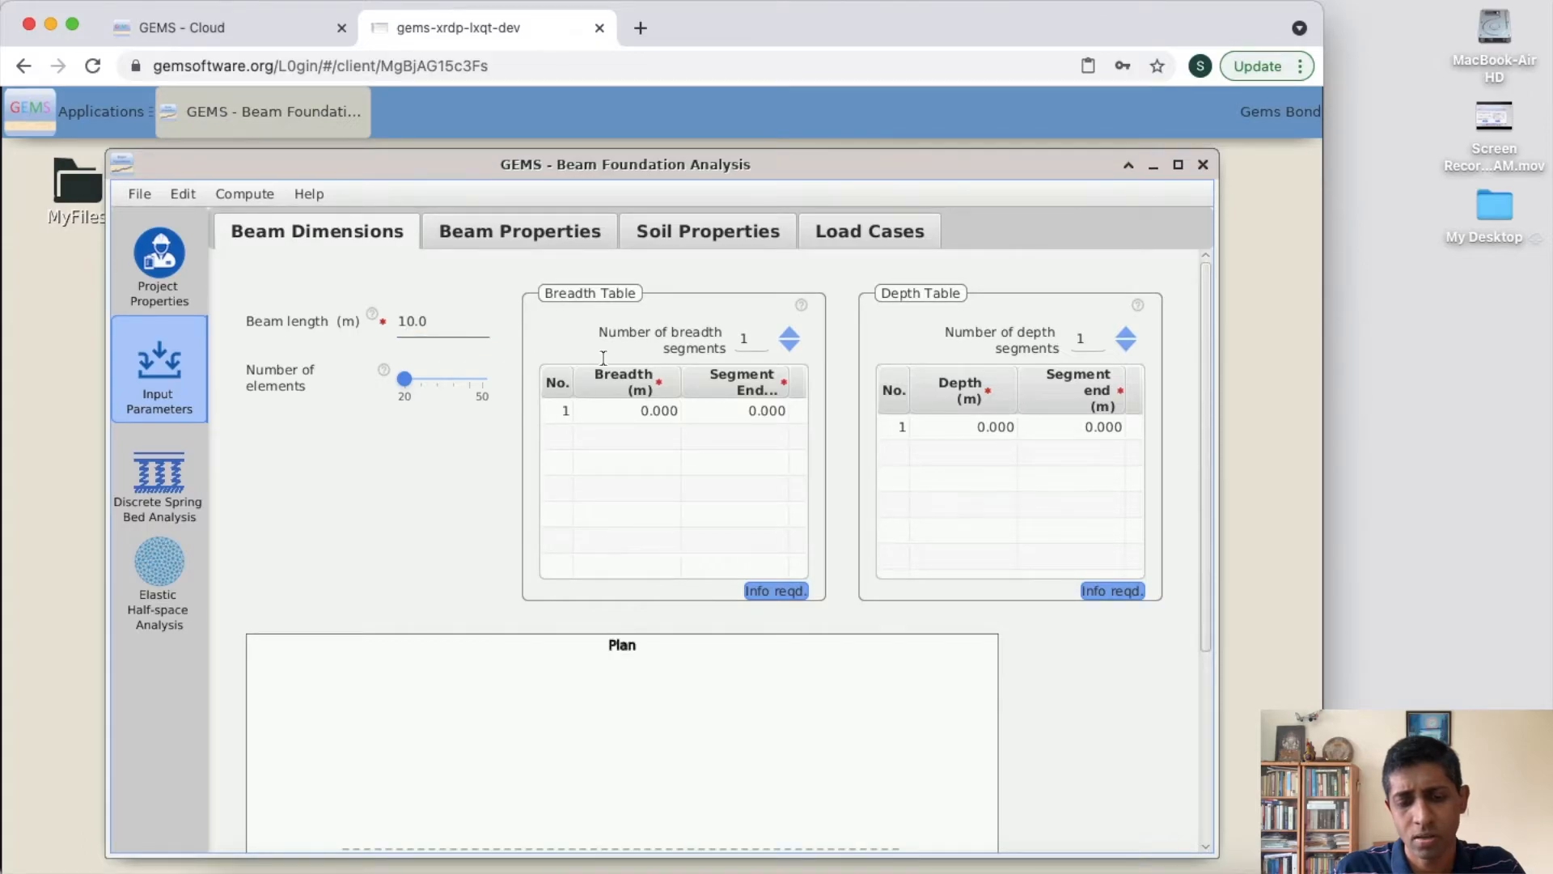
- Define the first breadth segment with a breadth of 1 m and a segment end of 10 m
{"action": "double_click", "coordinate": [655, 414]}
{"action": "type", "text": "1"}
{"action": "key", "text": "Return"}
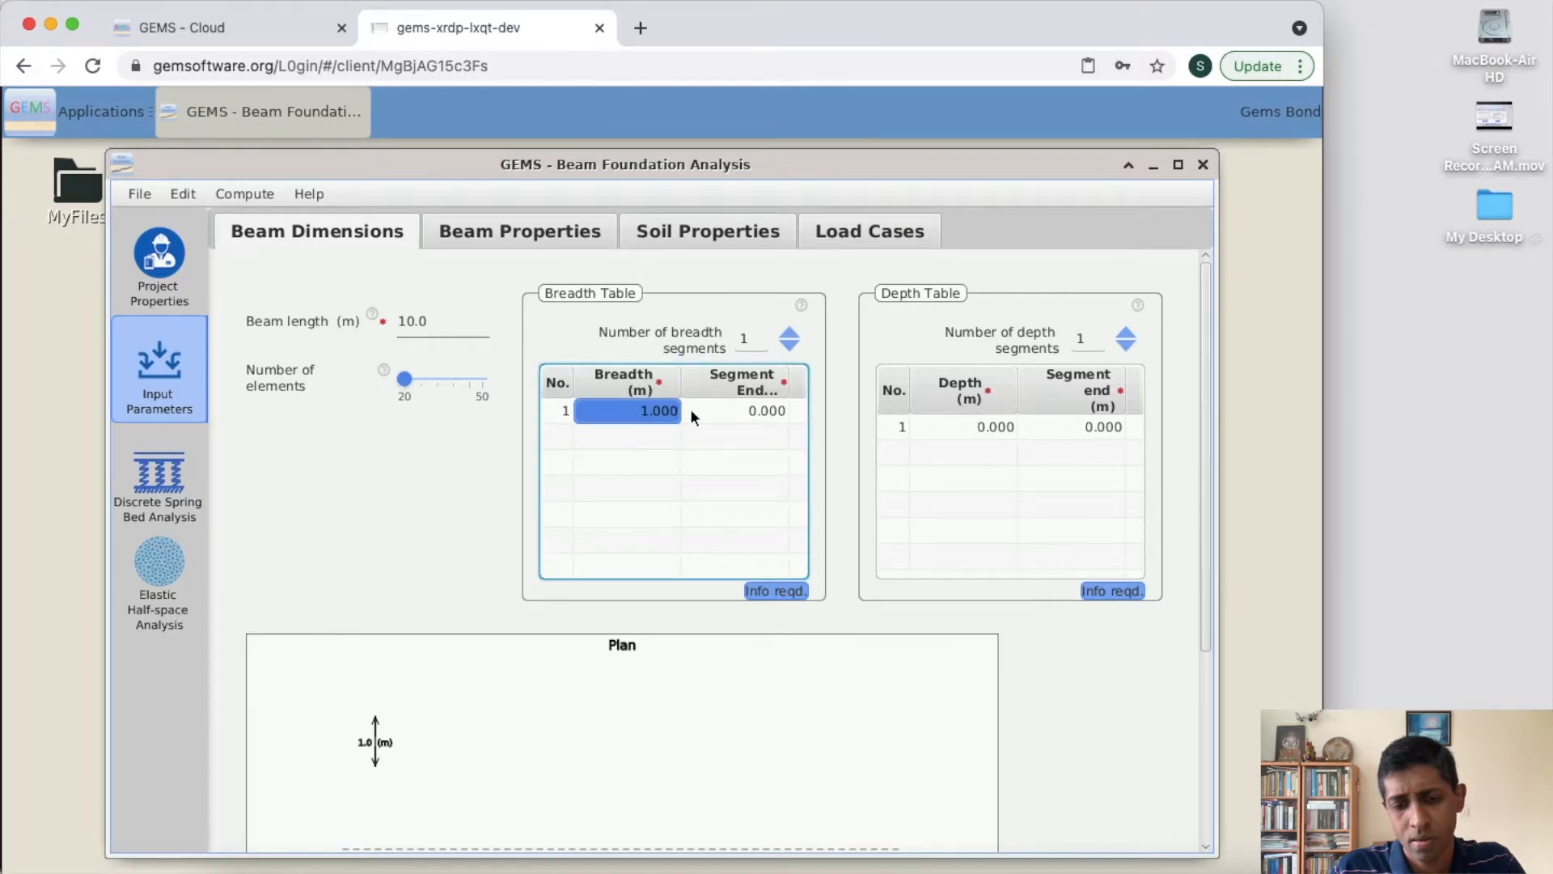
{"action": "double_click", "coordinate": [752, 419]}
{"action": "type", "text": "10"}
{"action": "key", "text": "Return"}
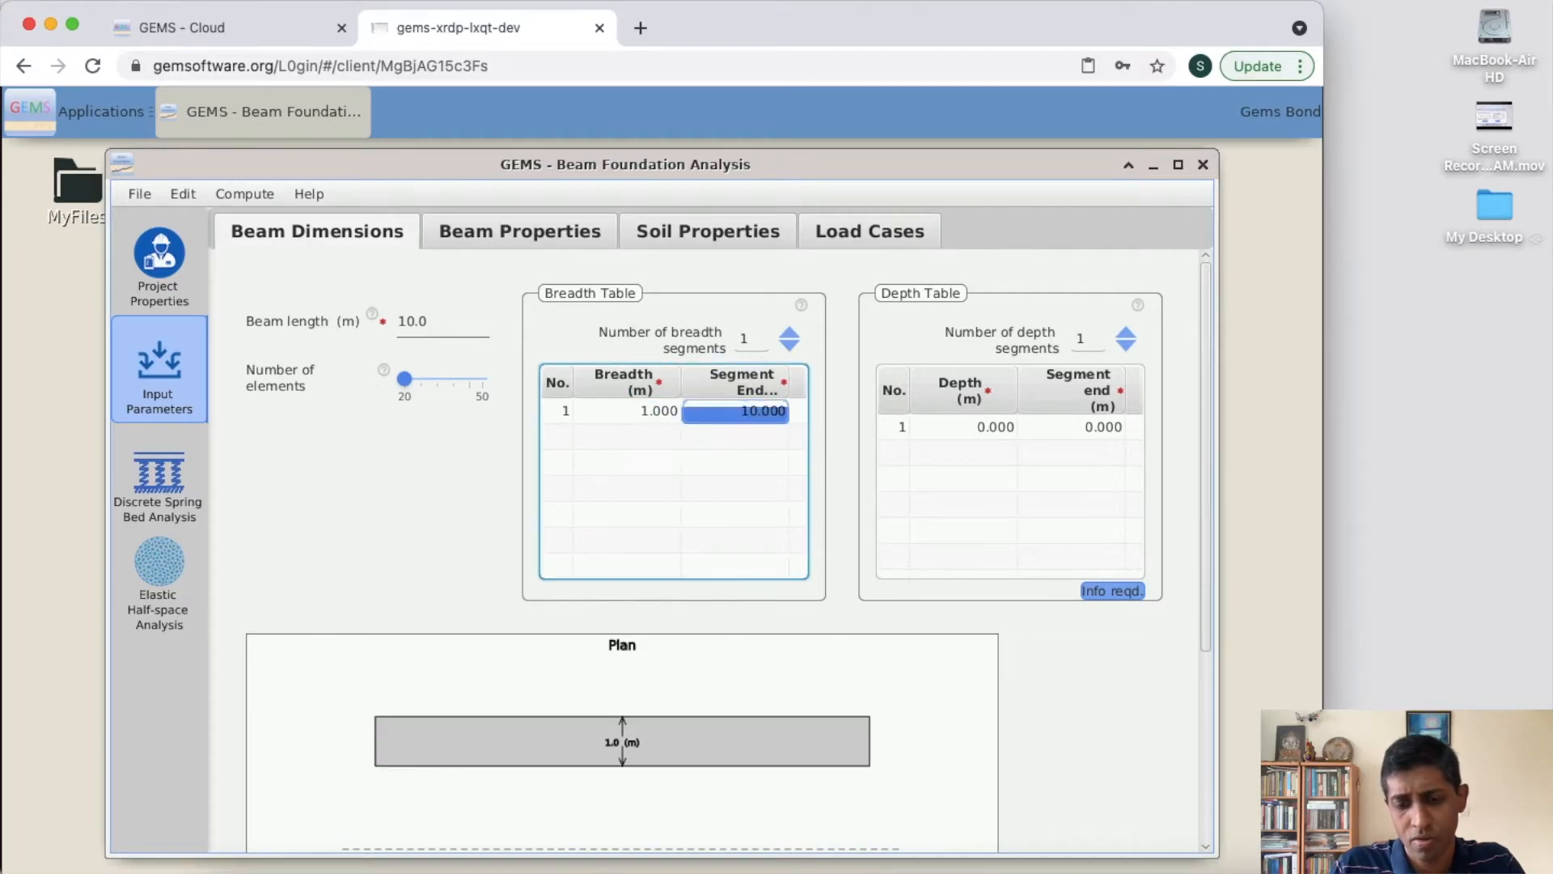
- Define the first depth segment with a depth of 0.5 m and a segment end of 10 m
{"action": "double_click", "coordinate": [977, 427]}
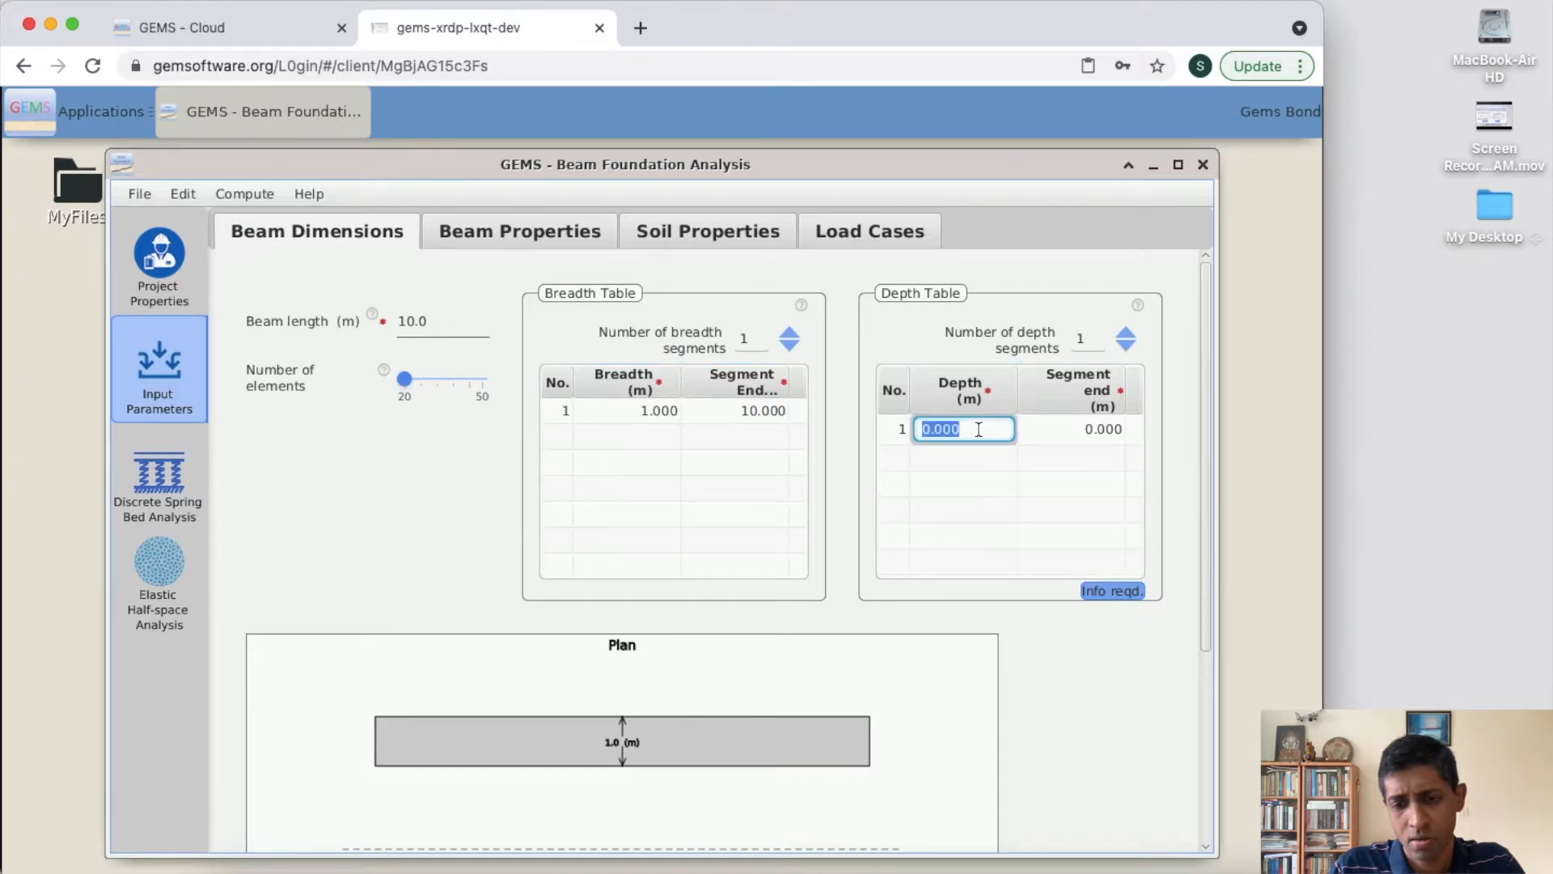
{"action": "type", "text": "0.5"}
{"action": "left_click", "coordinate": [1098, 422]}
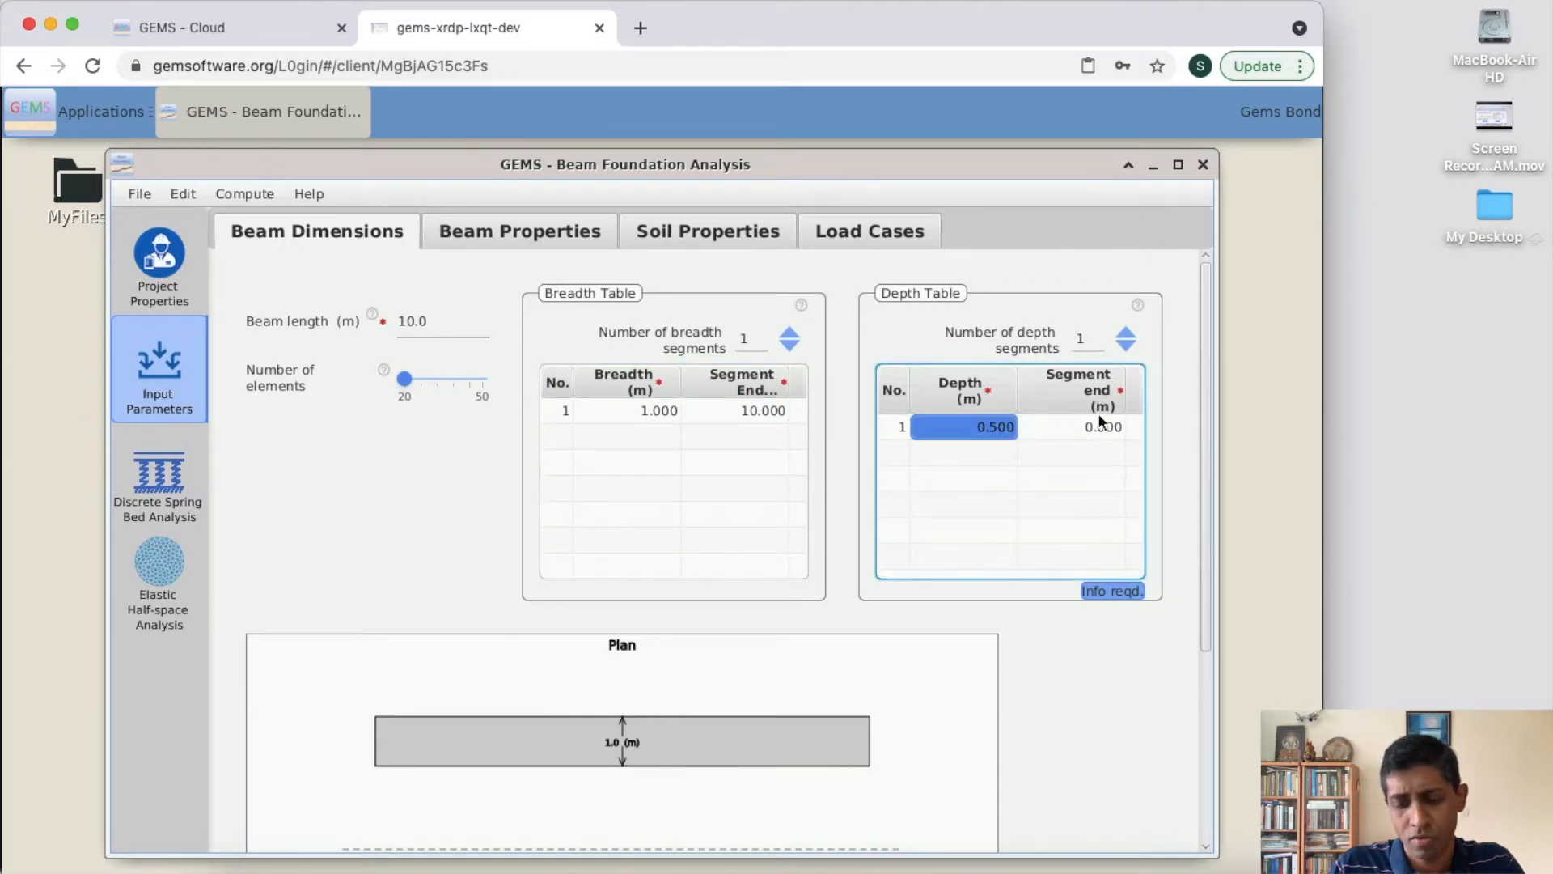
{"action": "double_click", "coordinate": [1099, 431]}
{"action": "type", "text": "10"}
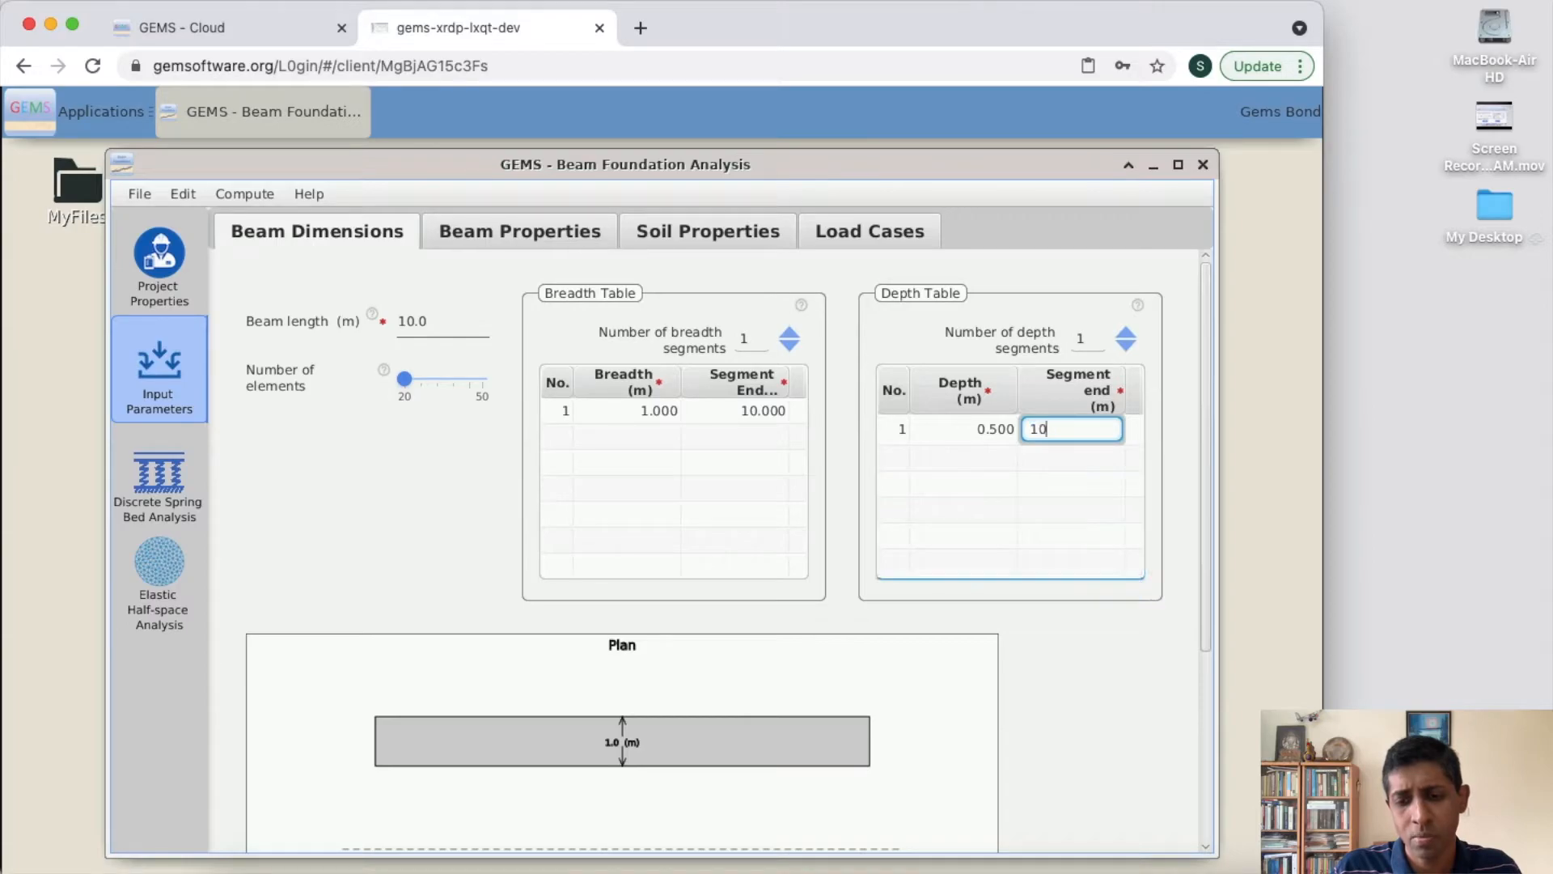
{"action": "key", "text": "Return"}
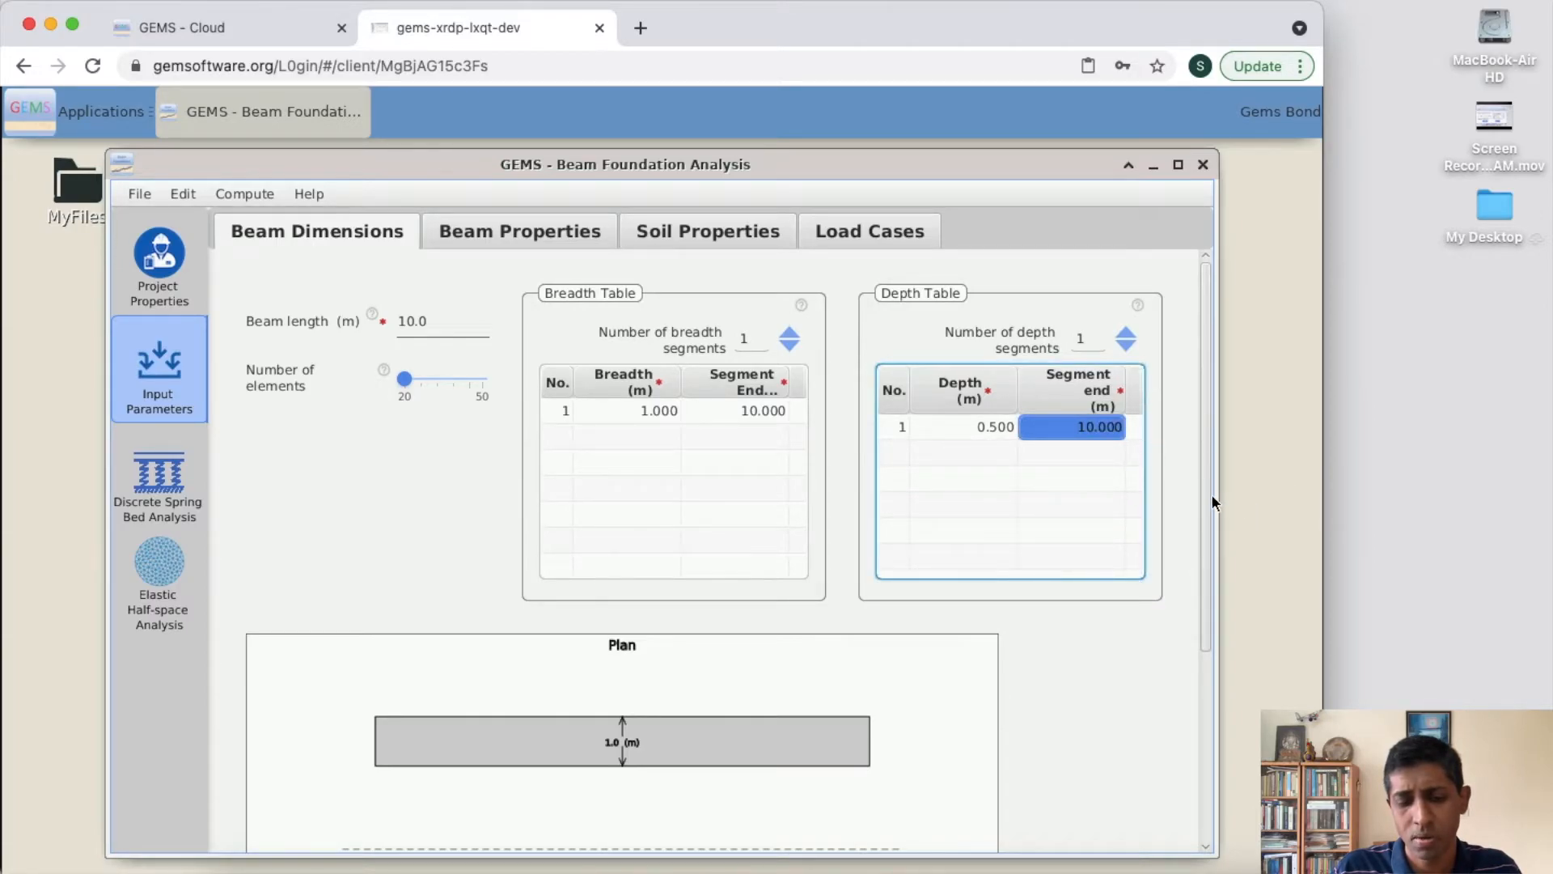
- Review the beam's plan and elevation drawing and the input pages for beam properties, soil properties and load cases
{"action": "left_click_drag", "start_coordinate": [1210, 498], "coordinate": [1217, 752]}
{"action": "scroll", "coordinate": [1173, 564], "scroll_direction": "up", "scroll_amount": 4}
{"action": "left_click", "coordinate": [589, 233]}
{"action": "left_click", "coordinate": [663, 232]}
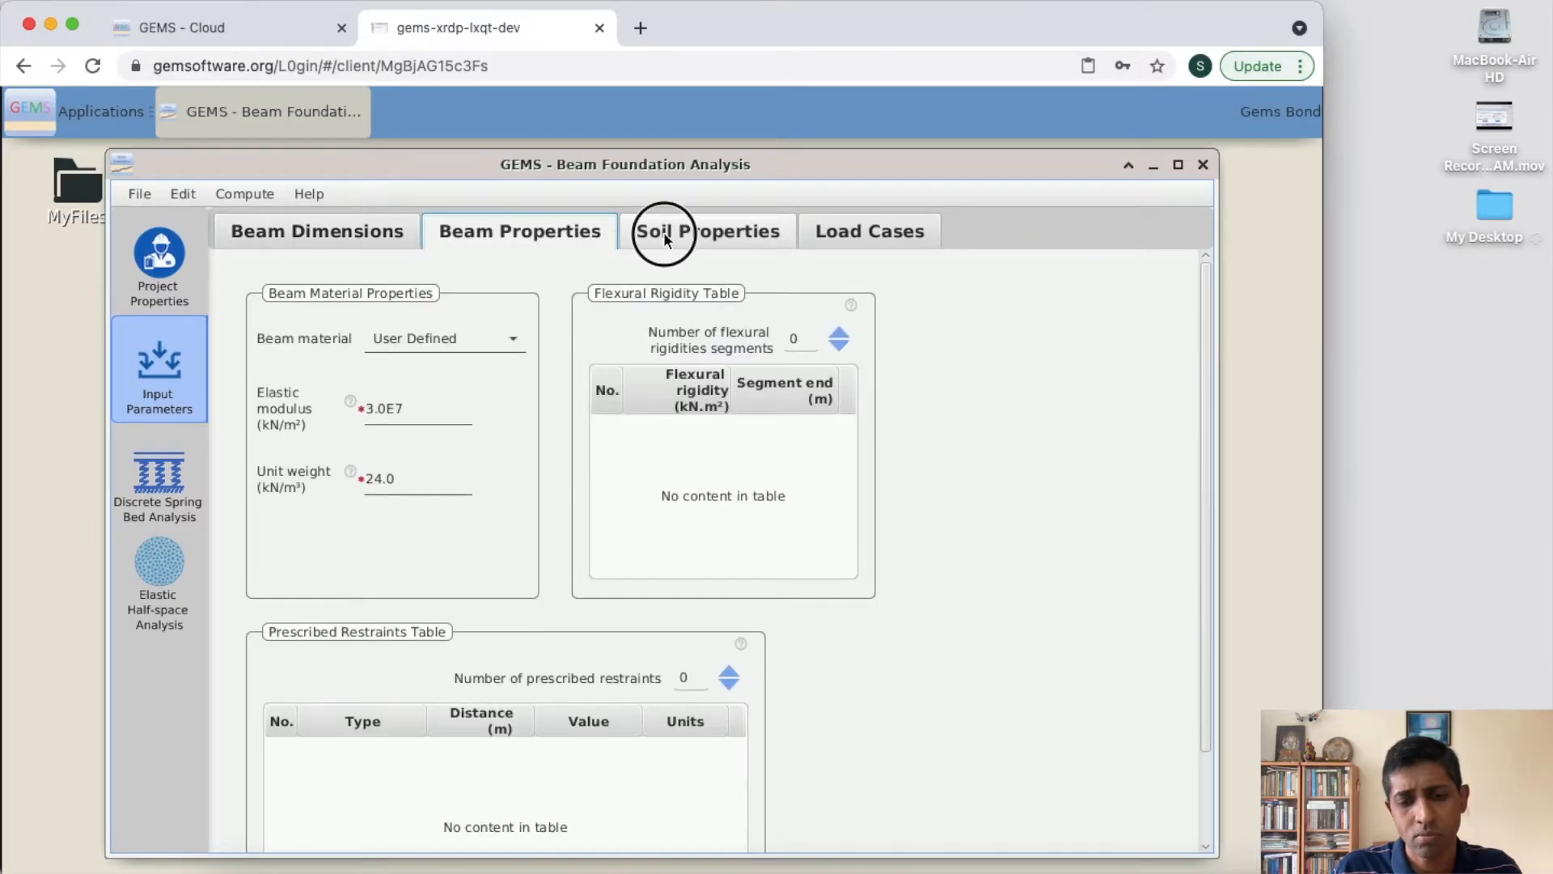
{"action": "left_click", "coordinate": [856, 246]}
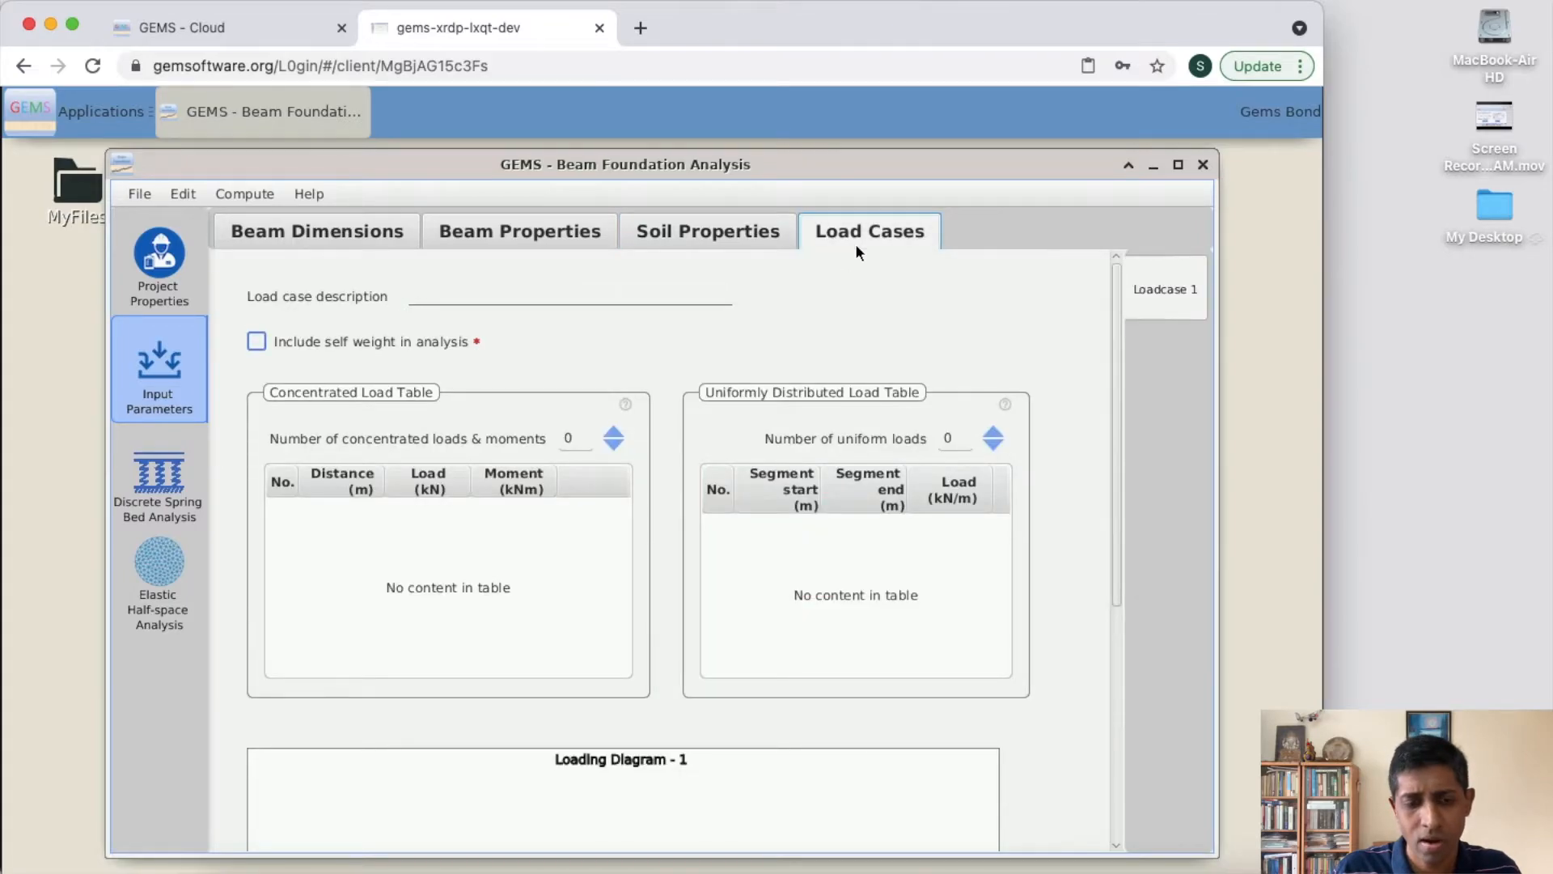
- Return to the beam dimensions and read the help note for the beam length, closing it when done
{"action": "left_click", "coordinate": [348, 248]}
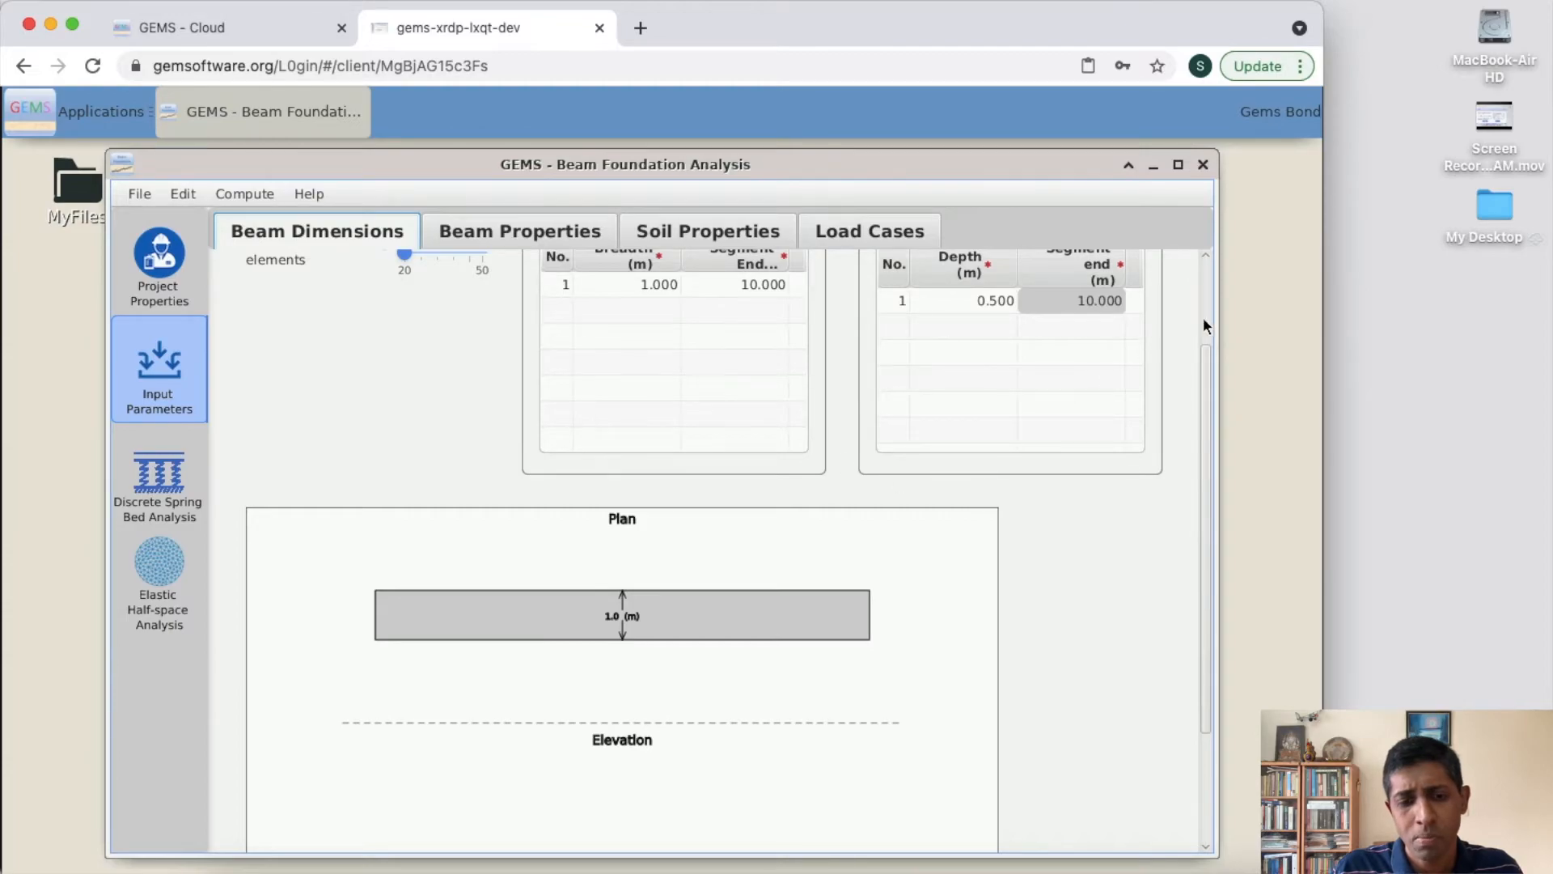
{"action": "scroll", "coordinate": [1195, 312], "scroll_direction": "up", "scroll_amount": 2}
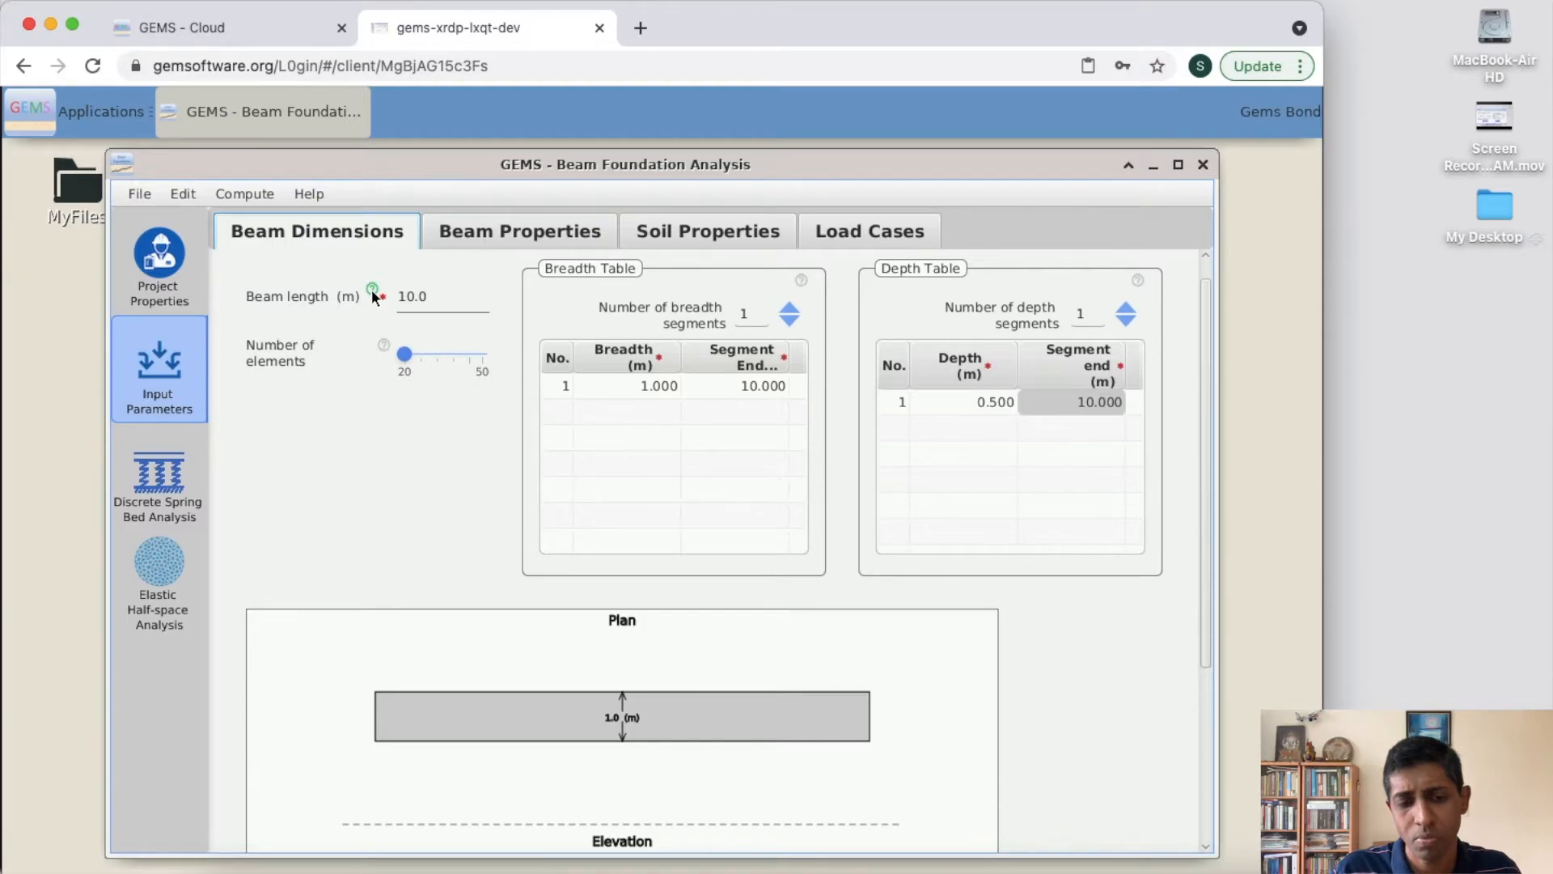
{"action": "mouse_move", "coordinate": [371, 288]}
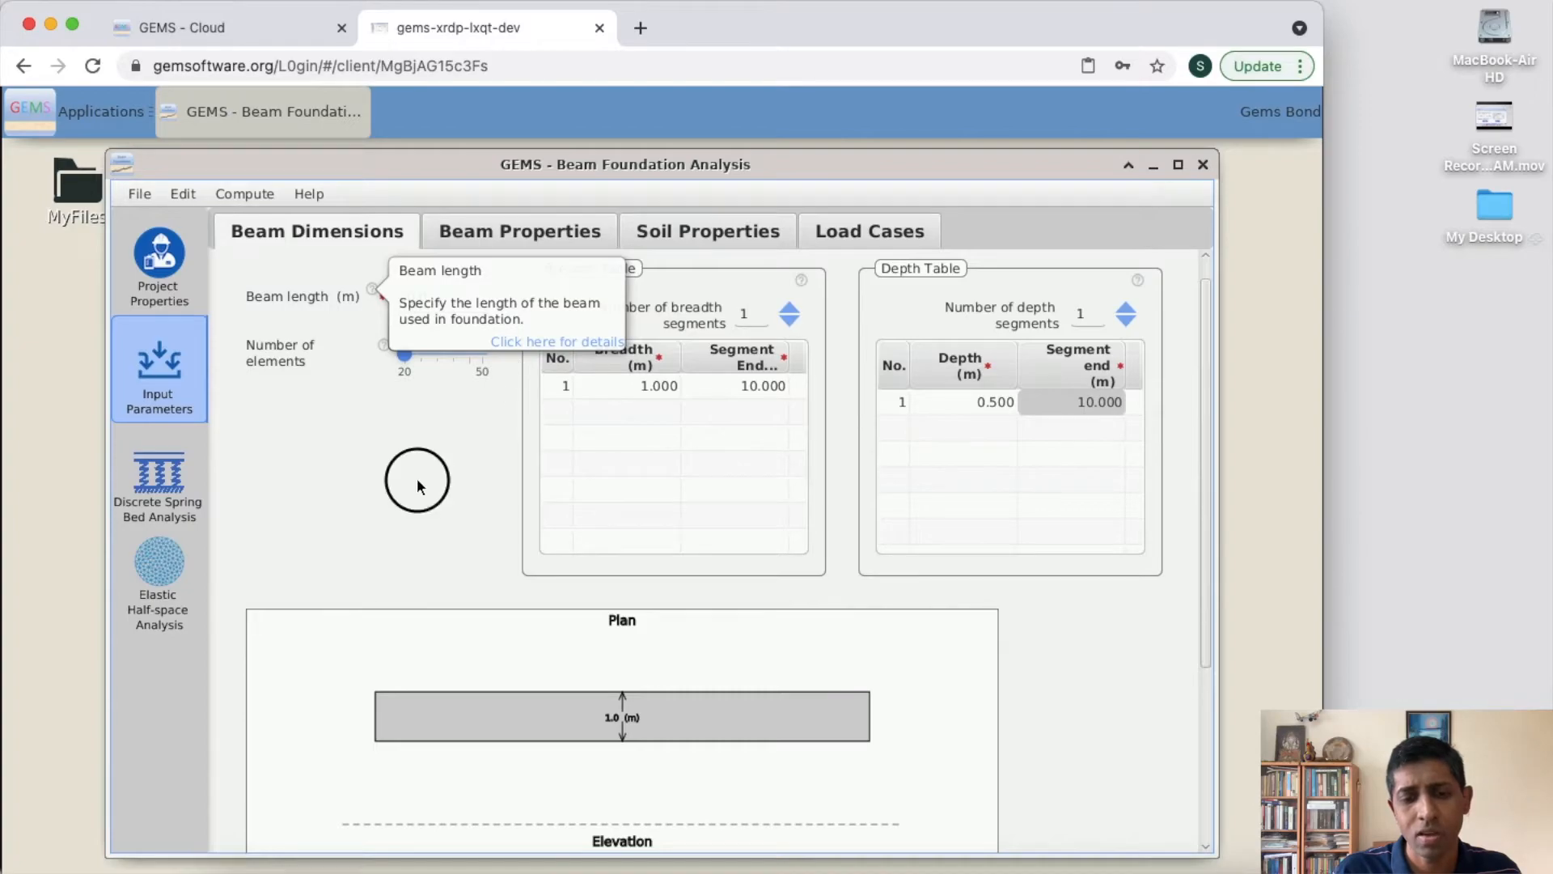
{"action": "left_click", "coordinate": [417, 482]}
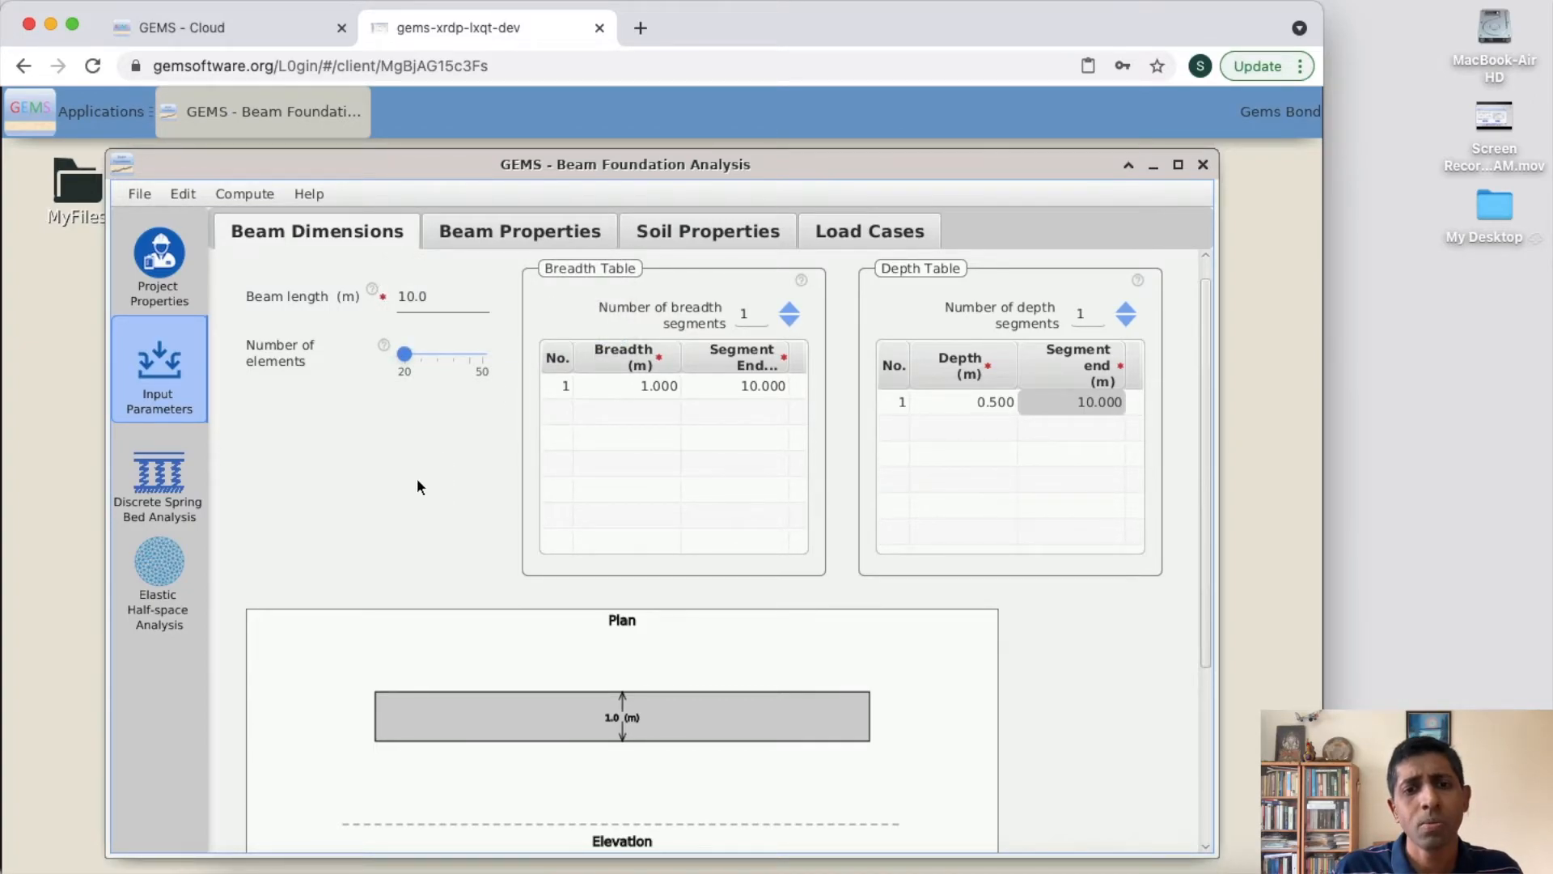
- Save the project as my_first_project.gem in the MyFiles folder on the Desktop
{"action": "left_click", "coordinate": [134, 200]}
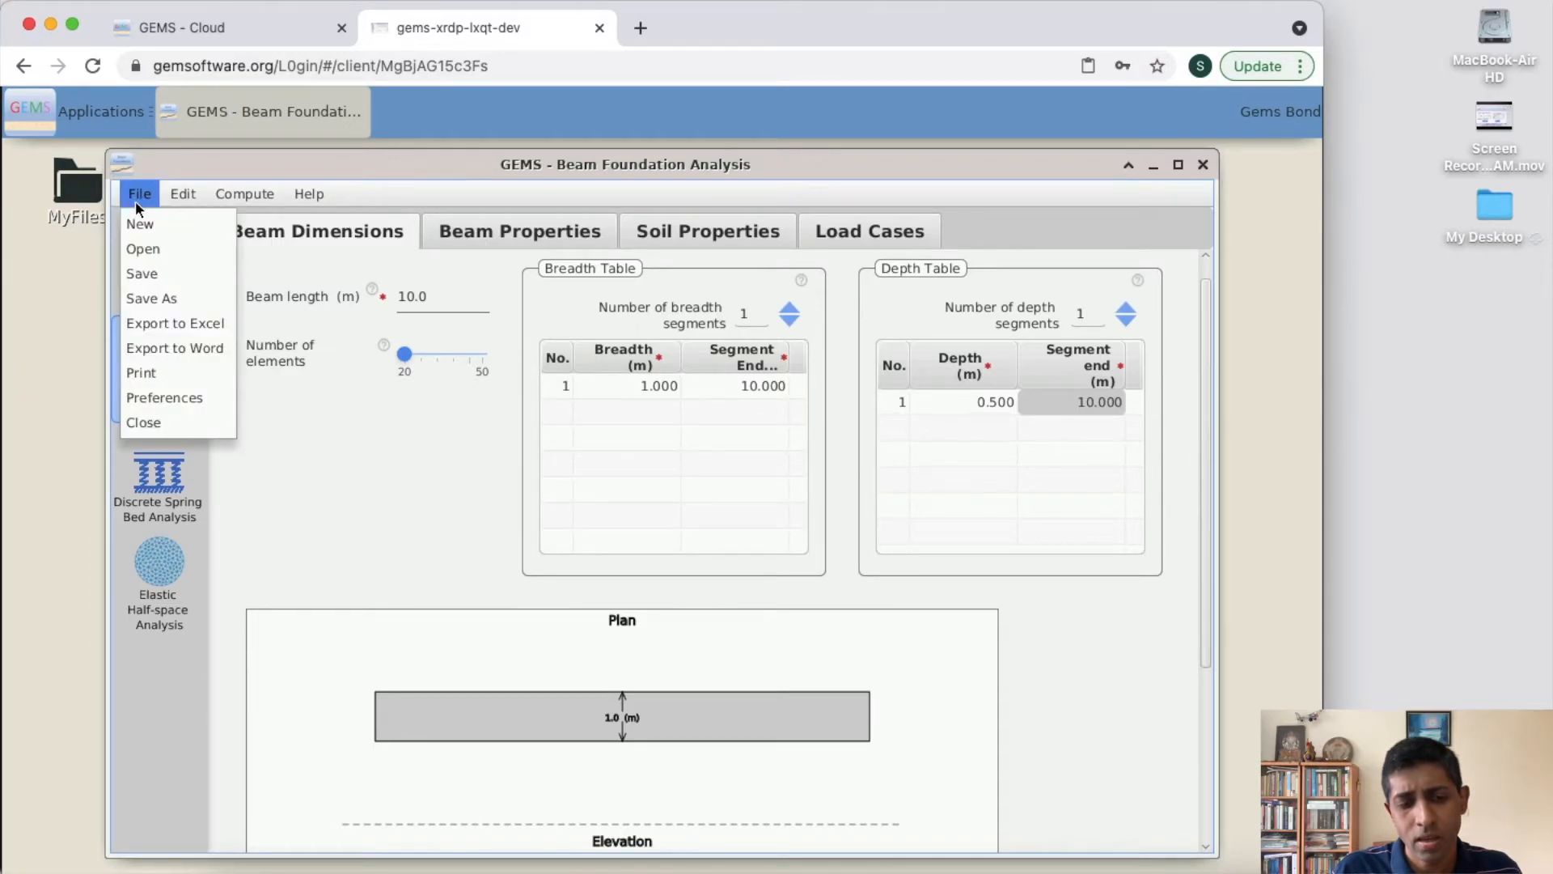
{"action": "left_click", "coordinate": [152, 276]}
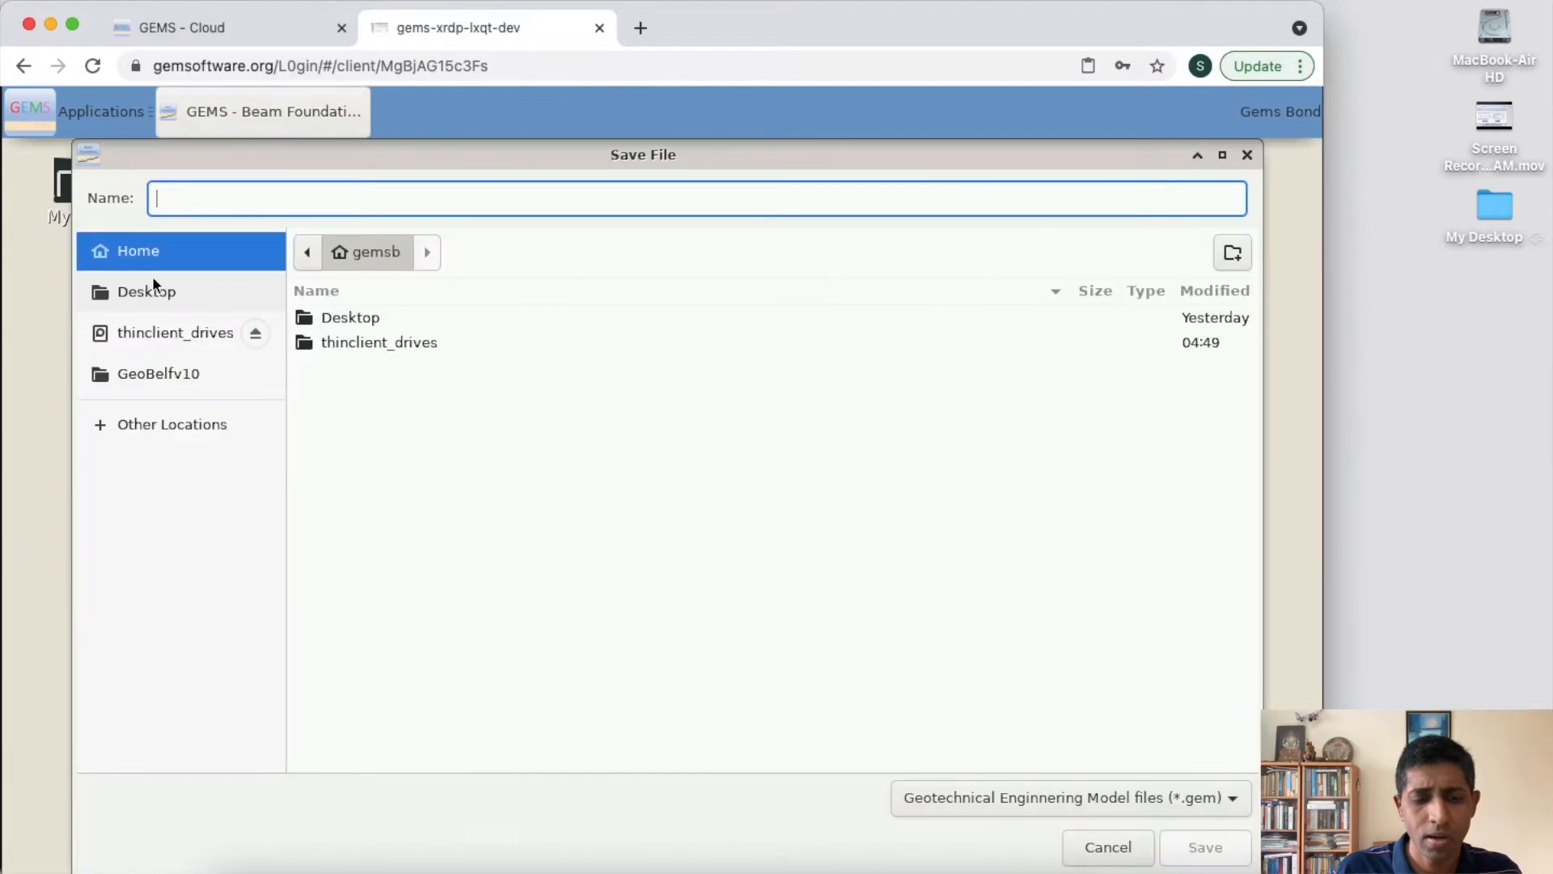
{"action": "double_click", "coordinate": [353, 319]}
{"action": "left_click", "coordinate": [353, 319]}
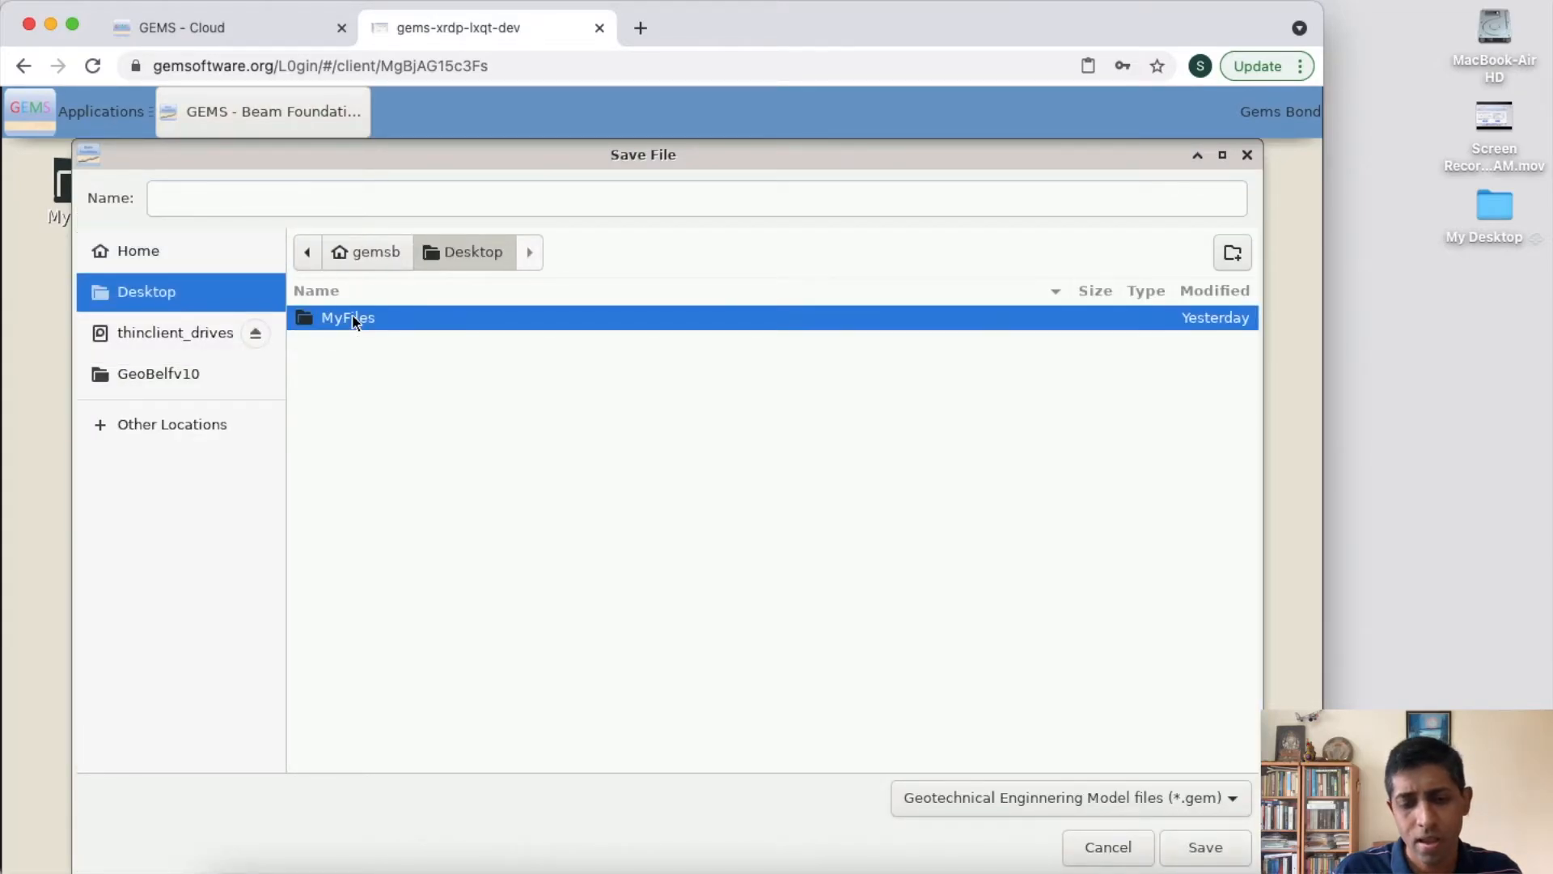
{"action": "double_click", "coordinate": [354, 319]}
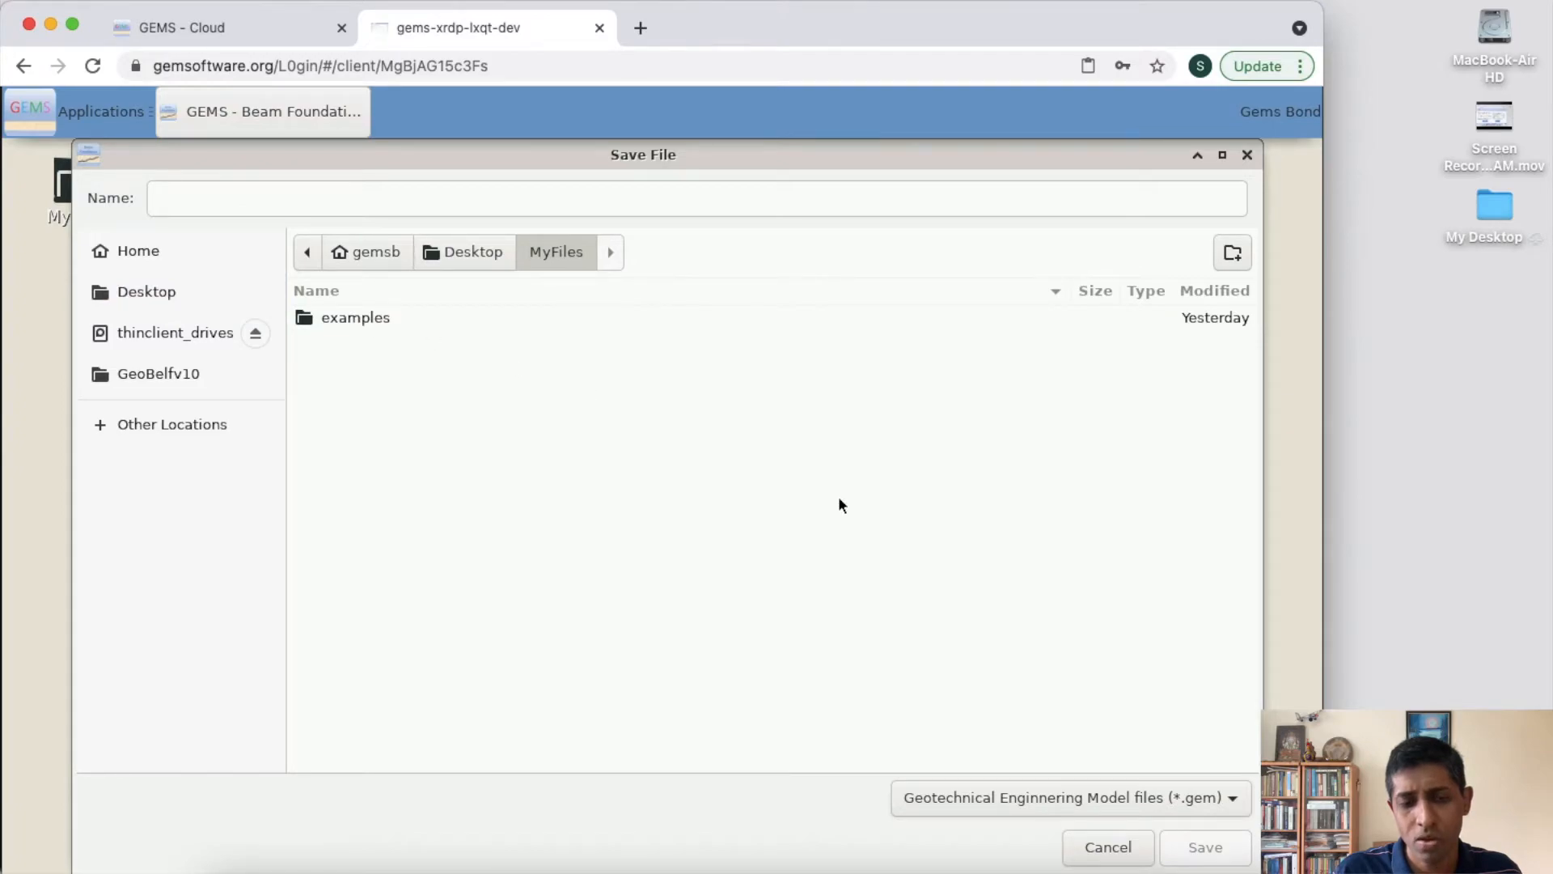
{"action": "left_click", "coordinate": [592, 199]}
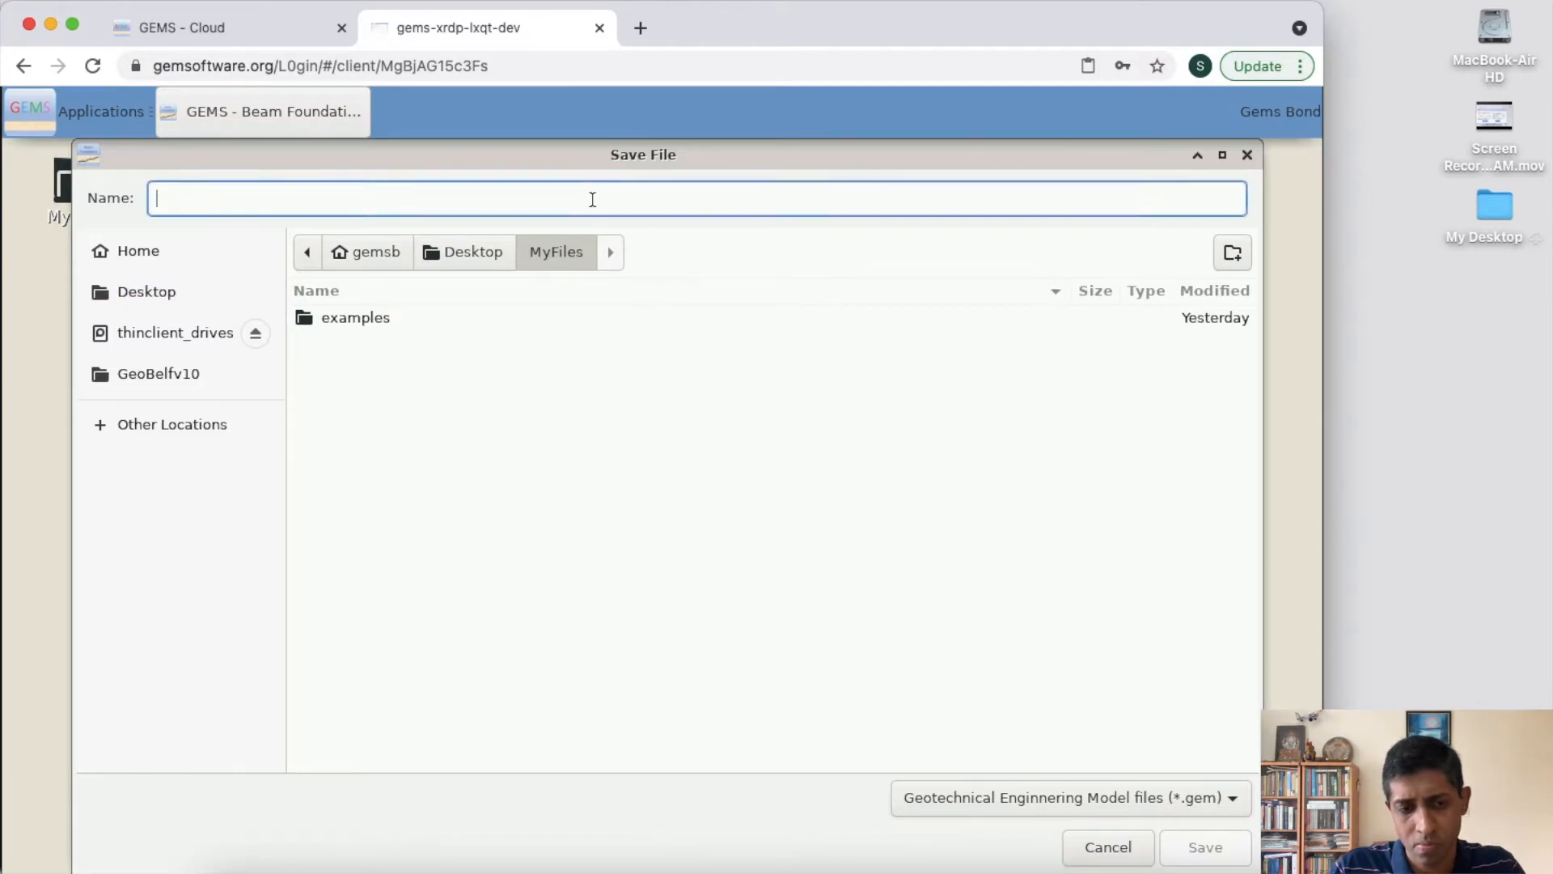
{"action": "type", "text": "my"}
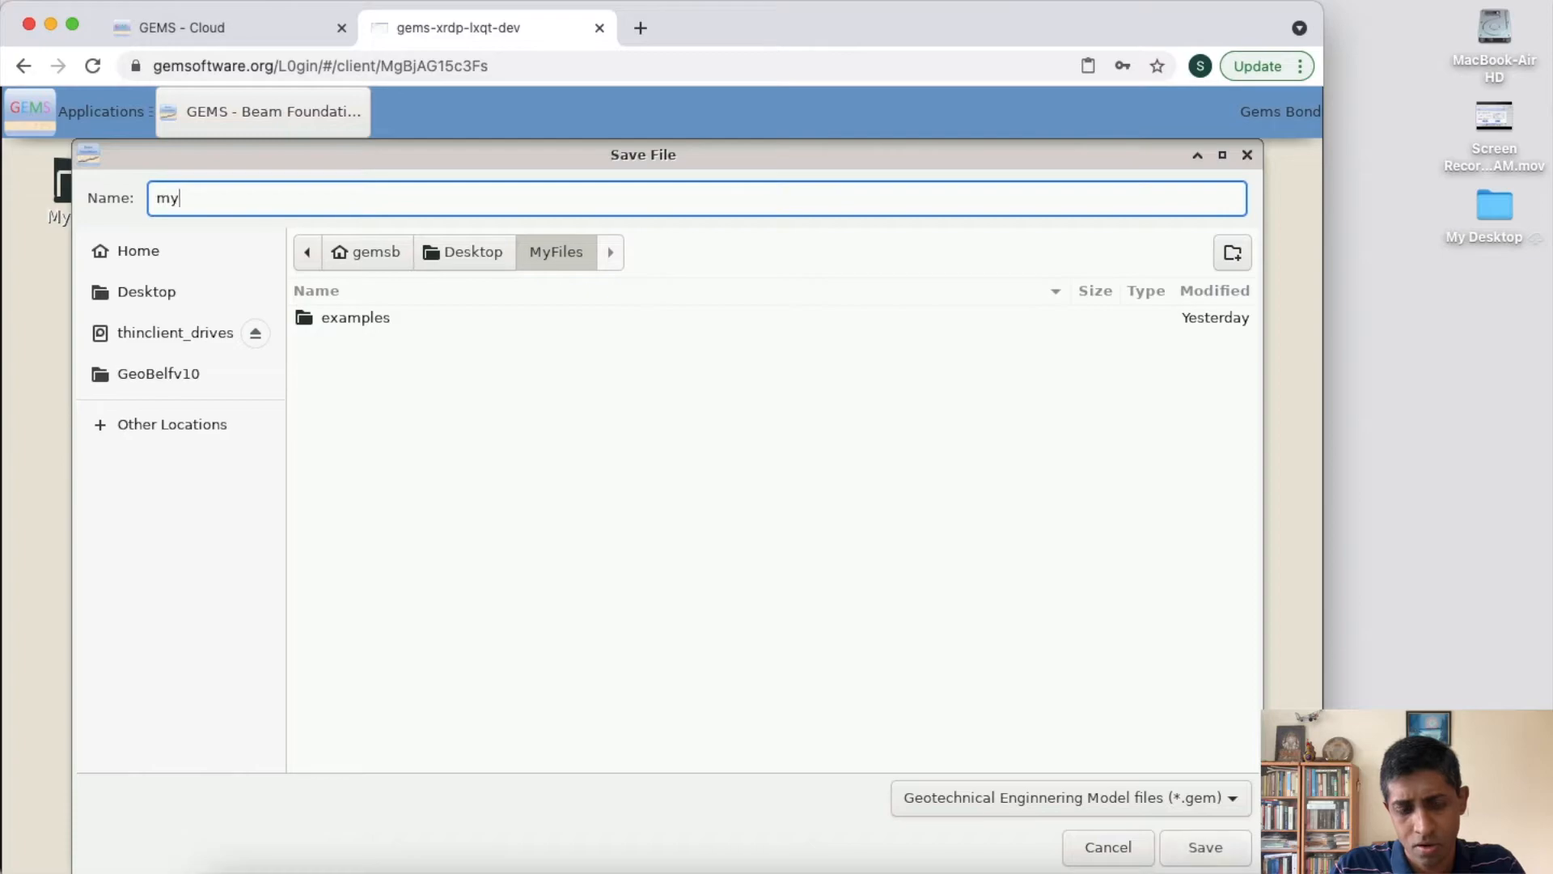
{"action": "type", "text": "_first"}
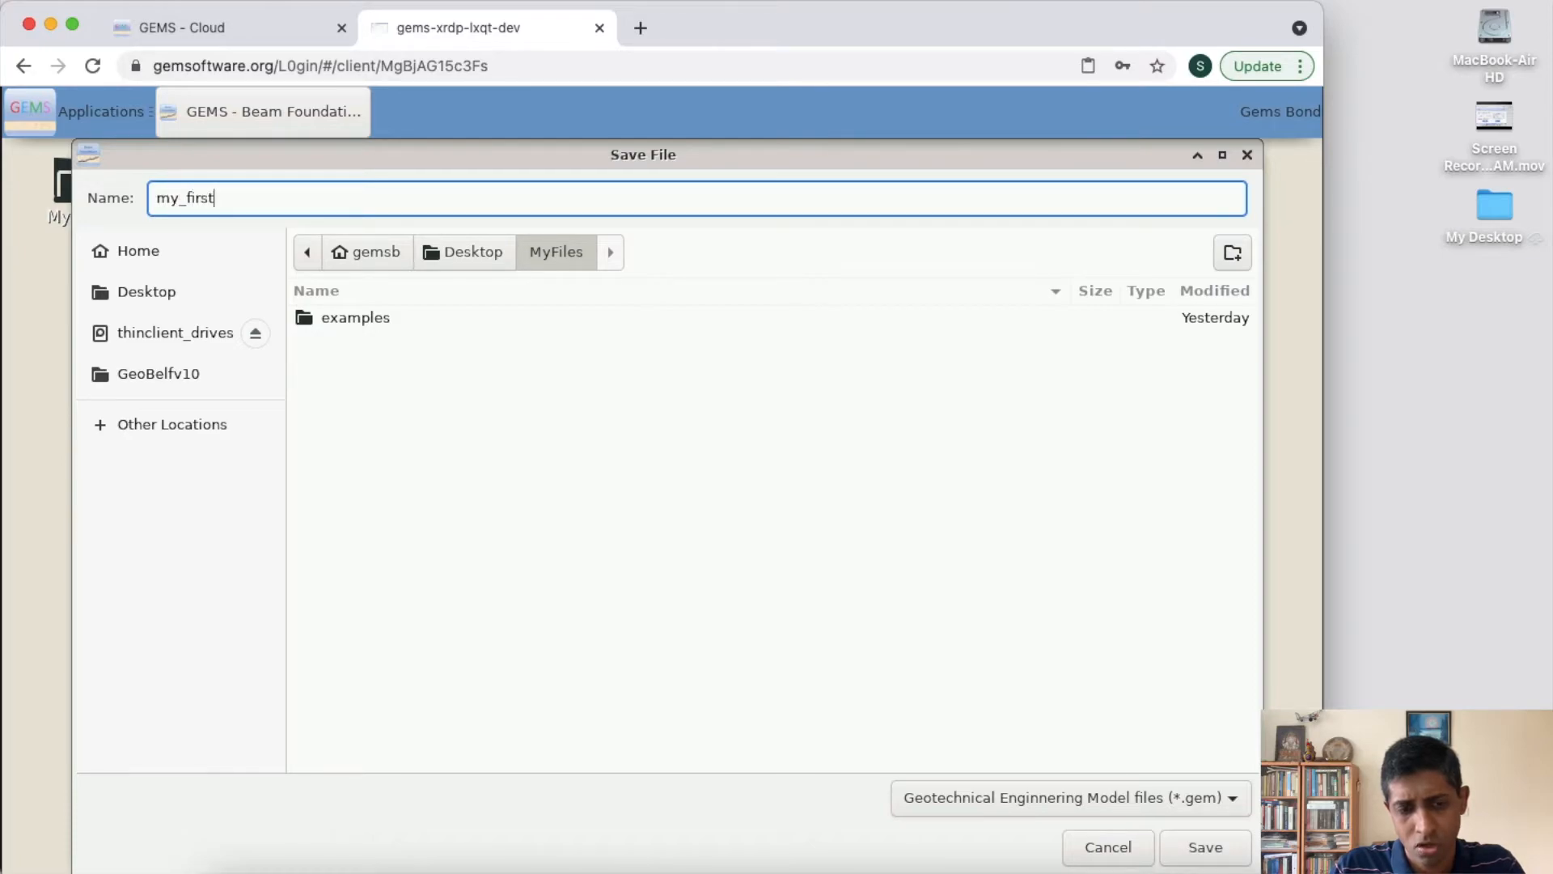
{"action": "type", "text": "_project"}
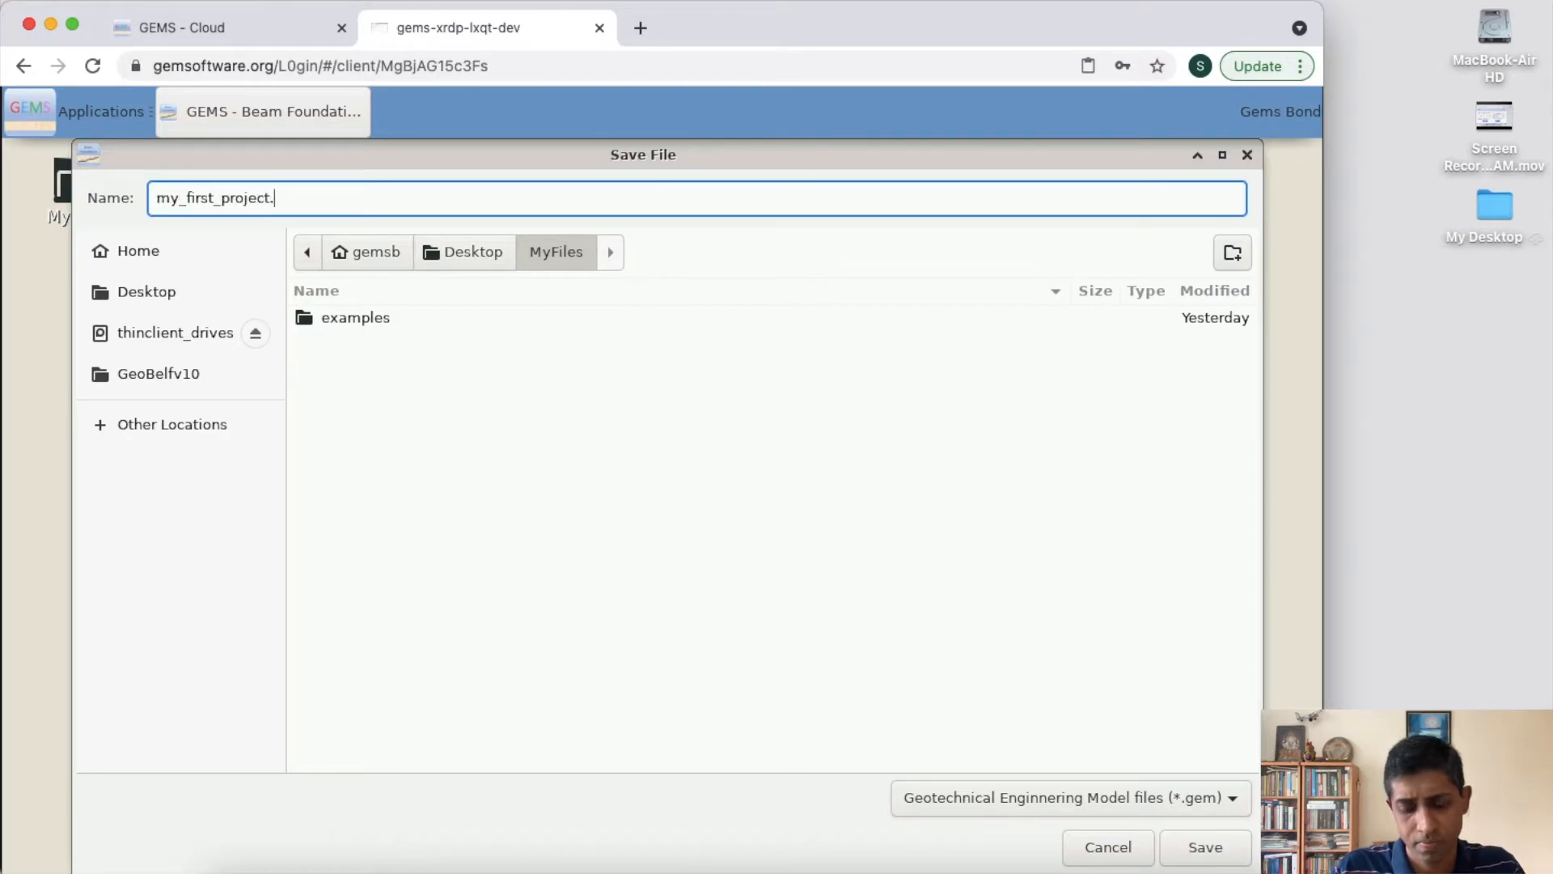
{"action": "type", "text": ".gem"}
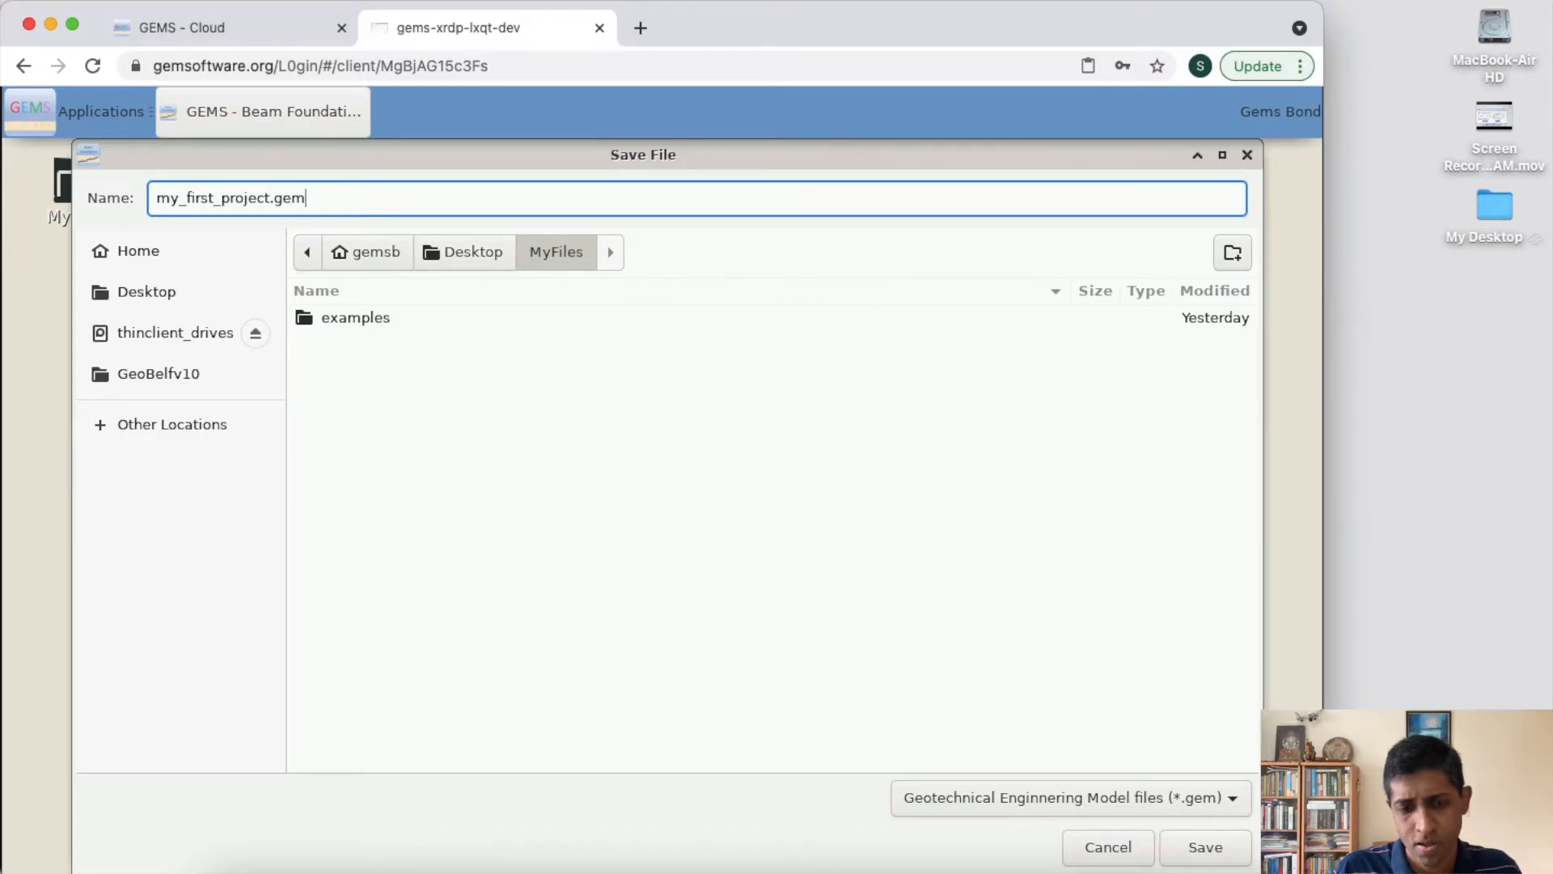
{"action": "left_click", "coordinate": [1217, 853]}
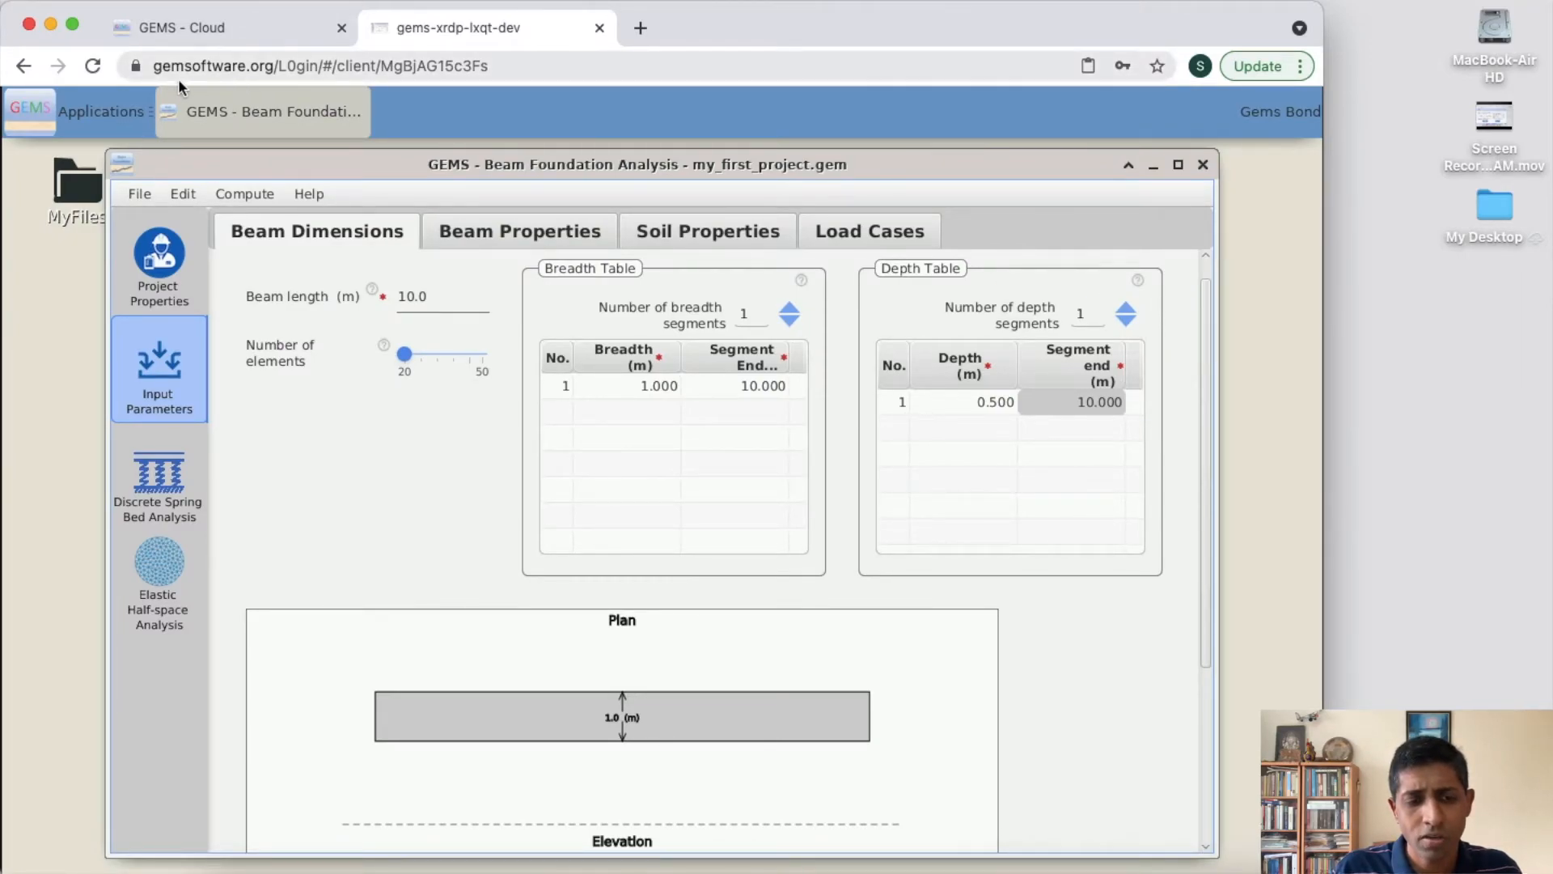
- Check the contents of the desktop's MyFiles folder for the saved project file, and close the folder window
{"action": "left_click", "coordinate": [60, 182]}
{"action": "double_click", "coordinate": [60, 180]}
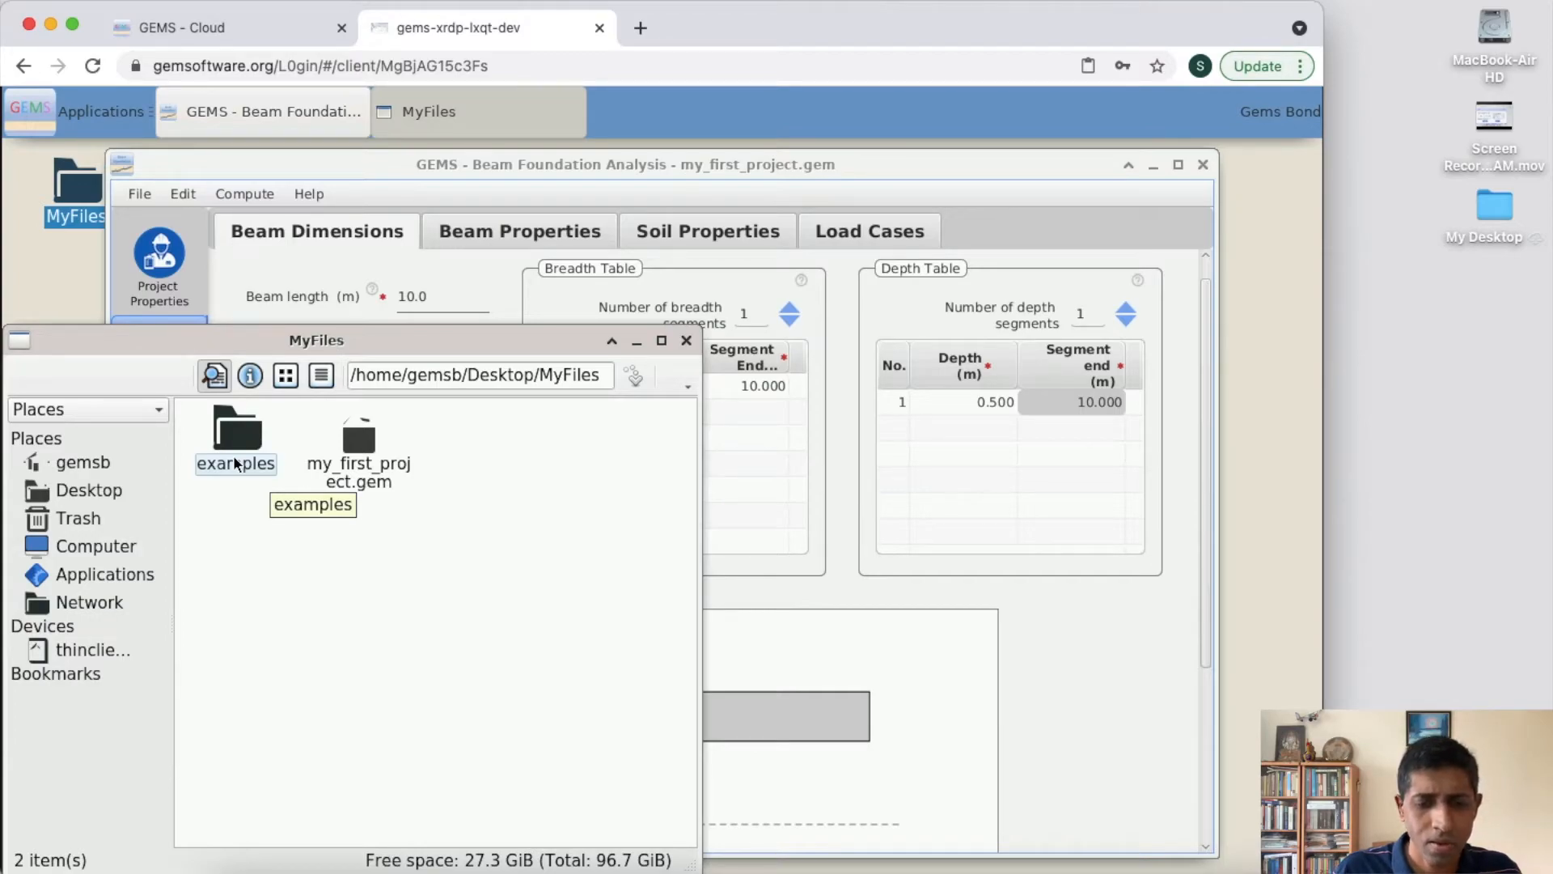
{"action": "left_click", "coordinate": [686, 342]}
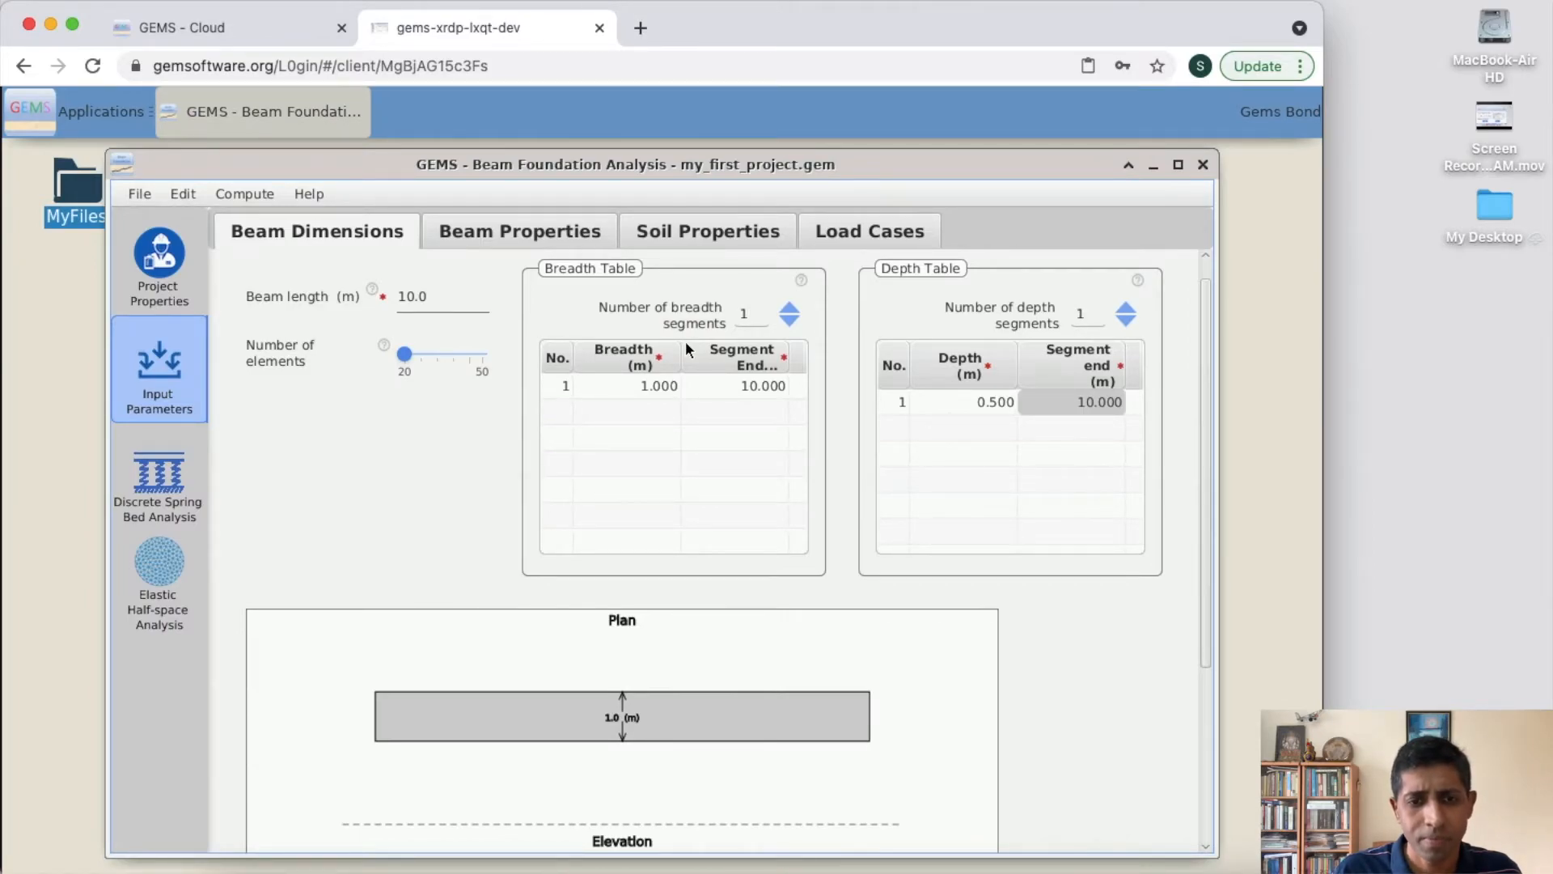
- Open the example project beamf_example3.gem from the beam_foundation examples folder in MyFiles
{"action": "left_click", "coordinate": [139, 196]}
{"action": "left_click", "coordinate": [144, 248]}
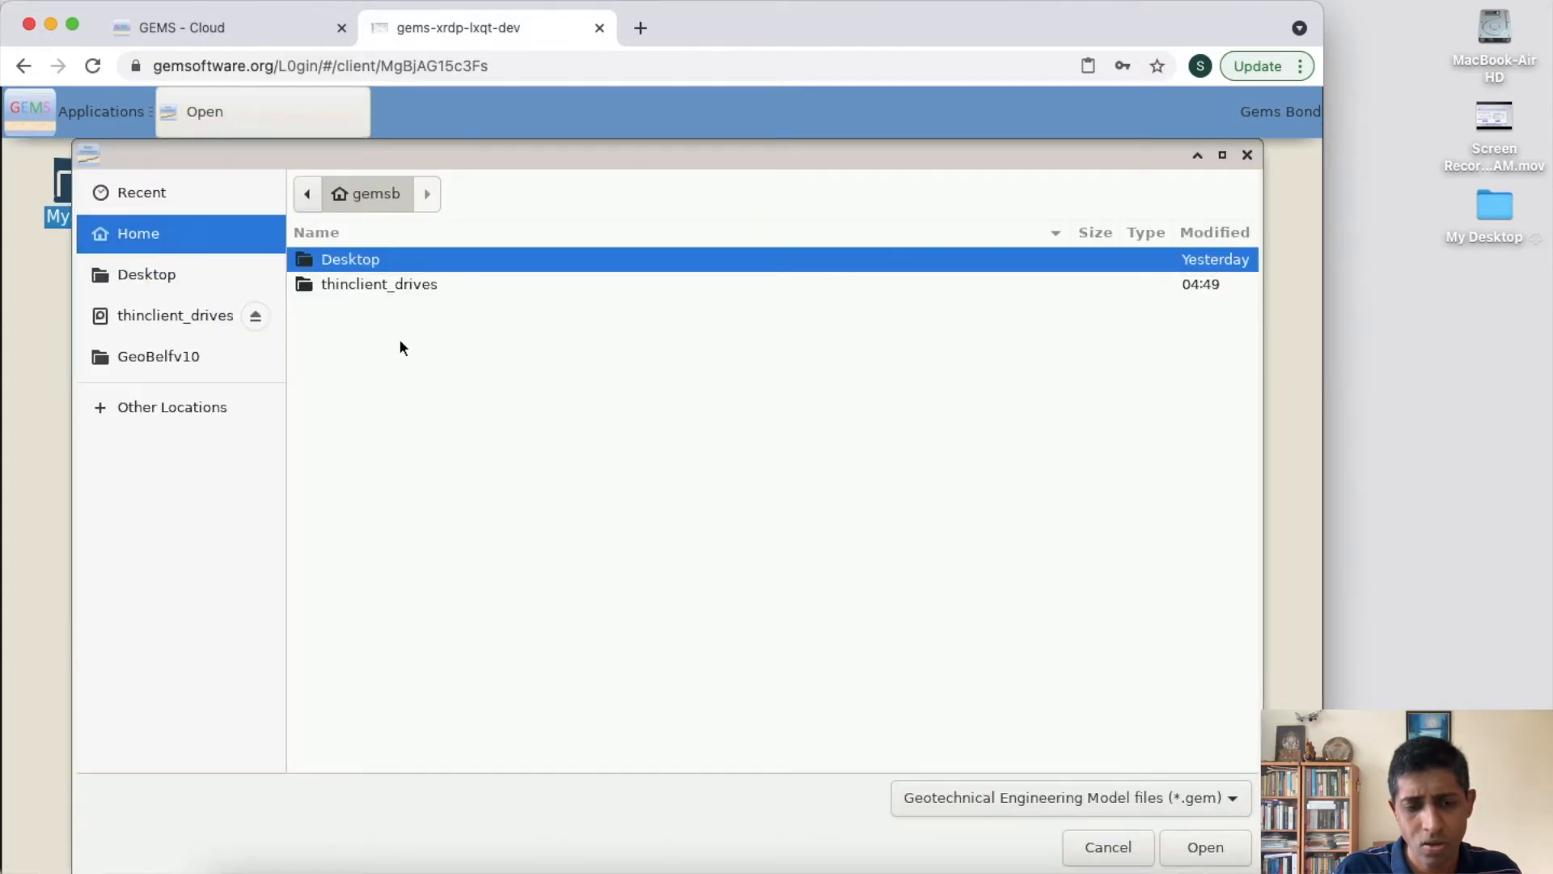
{"action": "double_click", "coordinate": [363, 263]}
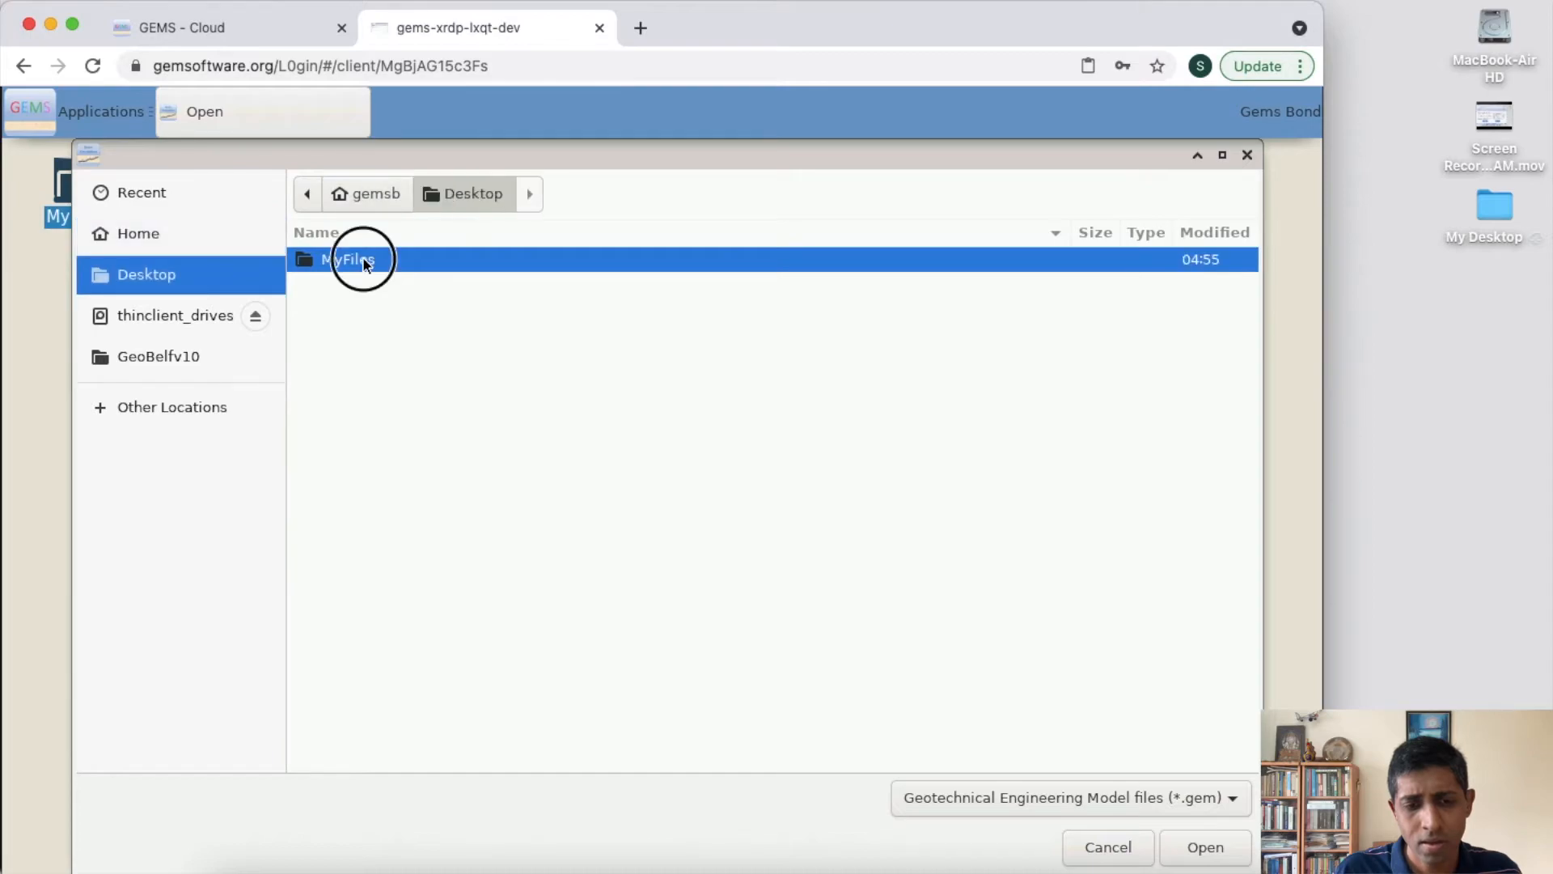
{"action": "double_click", "coordinate": [363, 263]}
{"action": "double_click", "coordinate": [363, 261]}
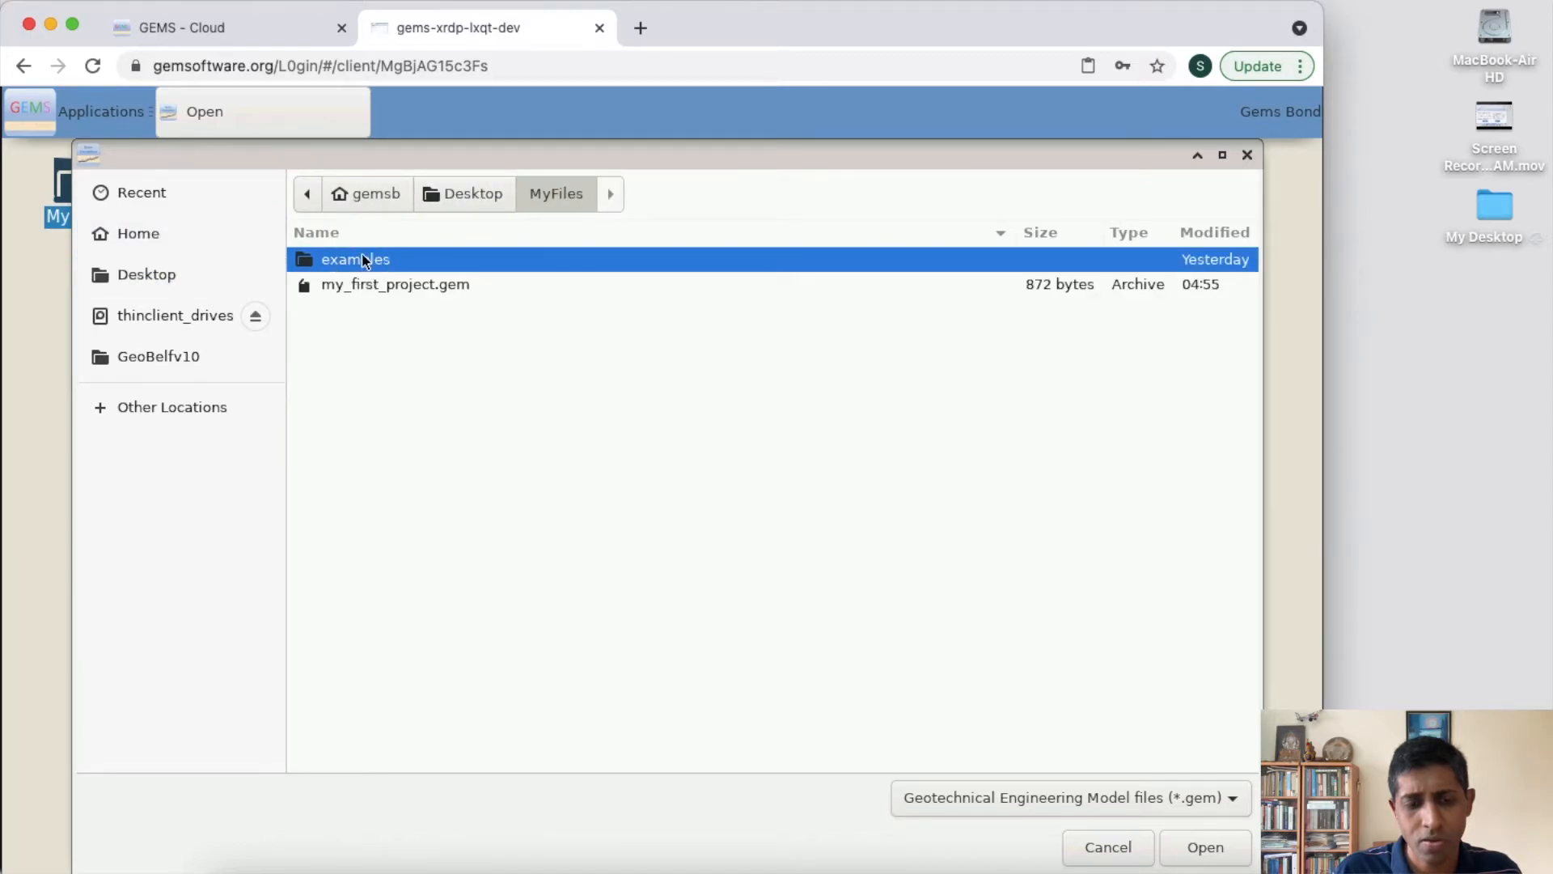
{"action": "double_click", "coordinate": [365, 260]}
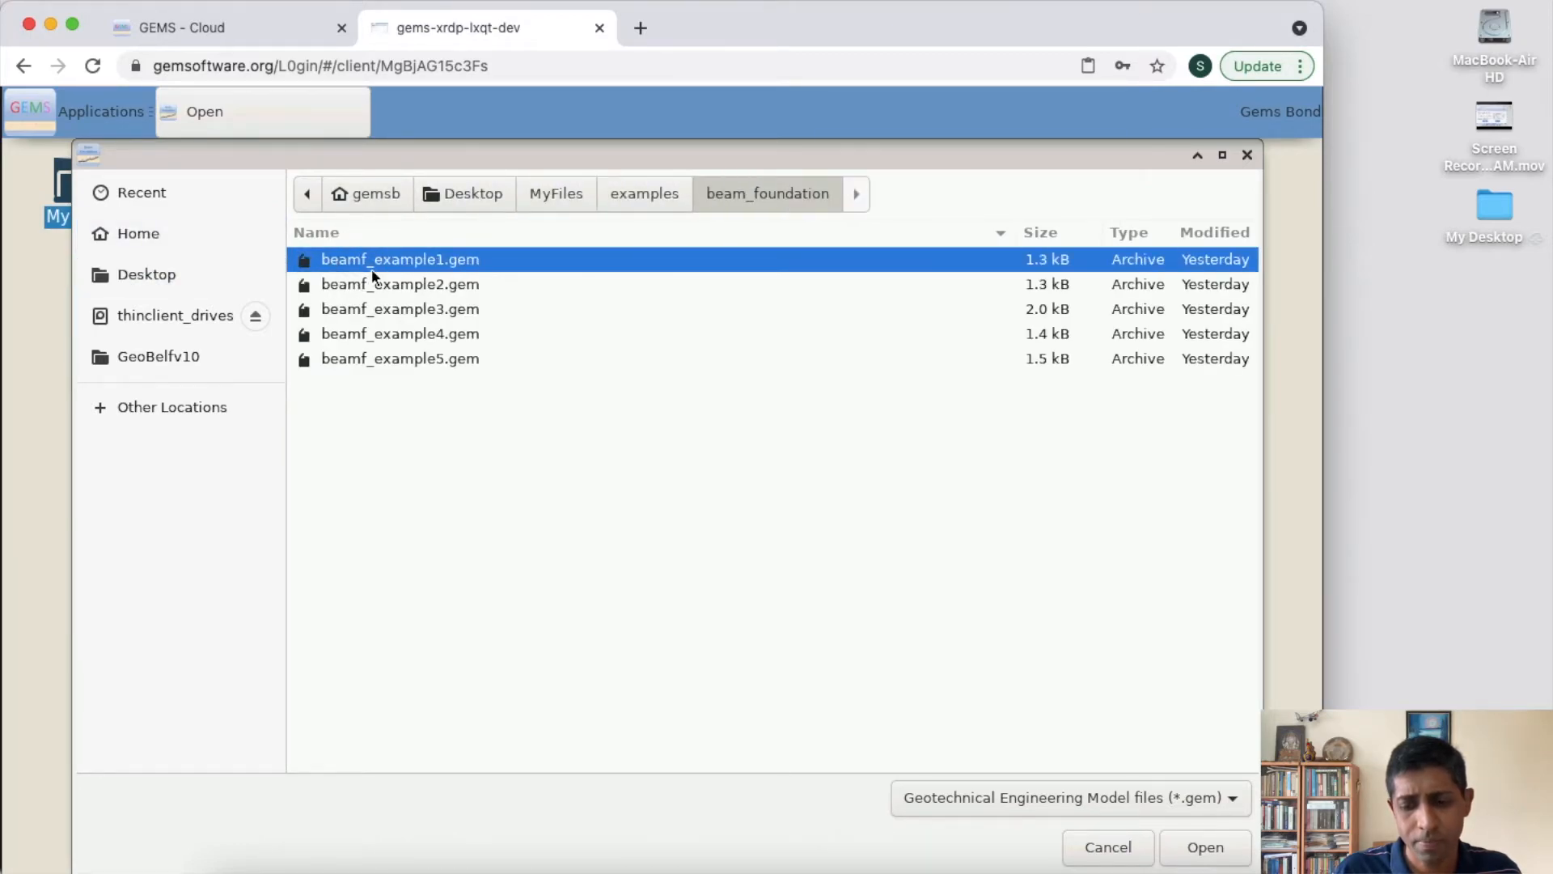
{"action": "left_click", "coordinate": [398, 311]}
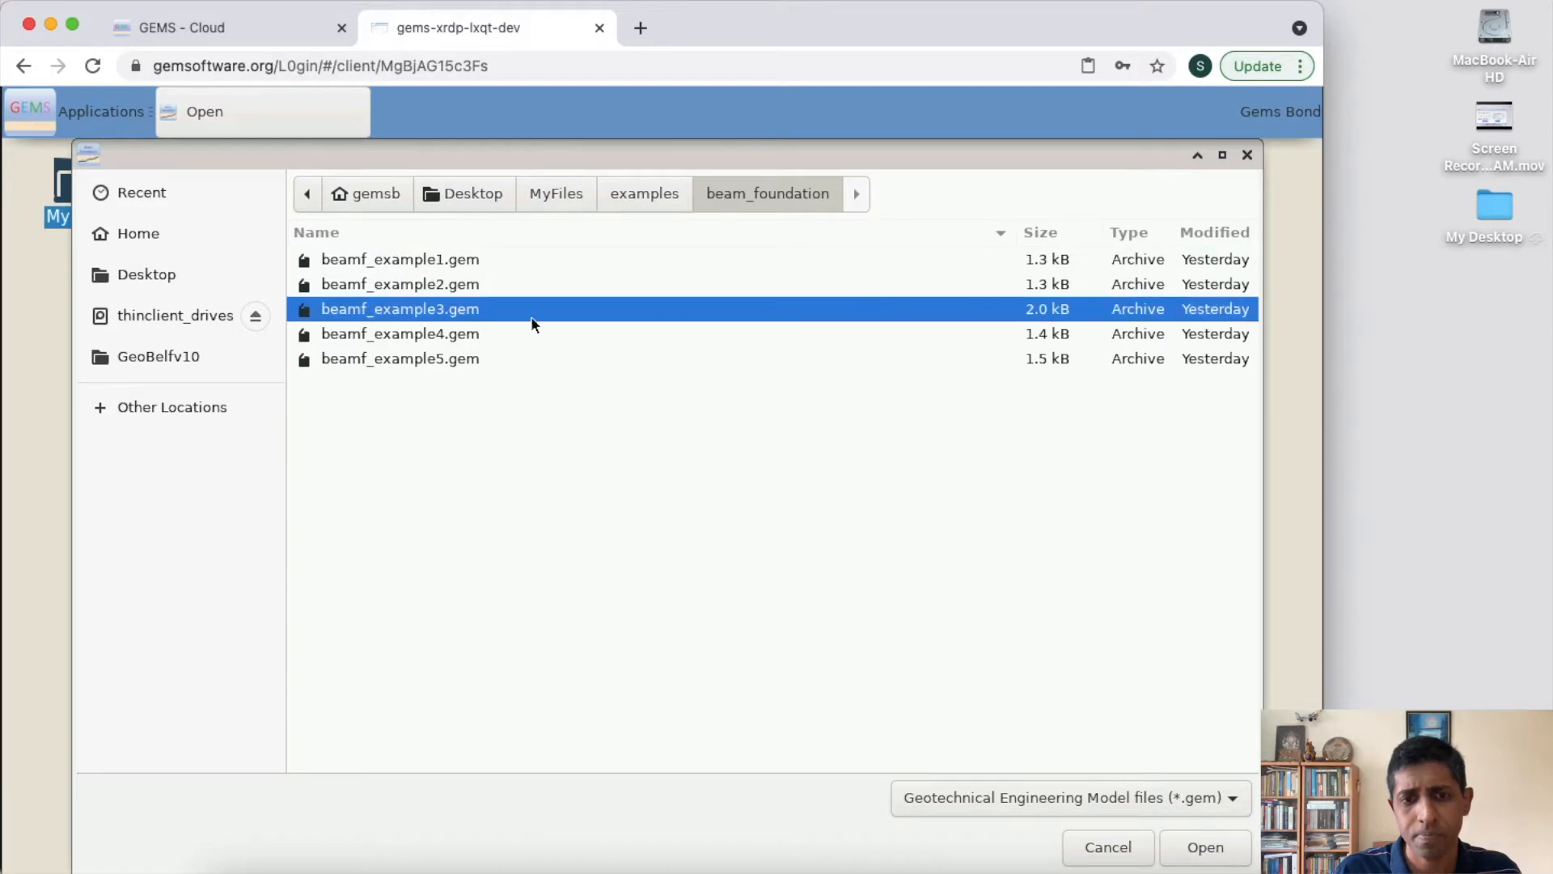
{"action": "left_click", "coordinate": [1205, 851]}
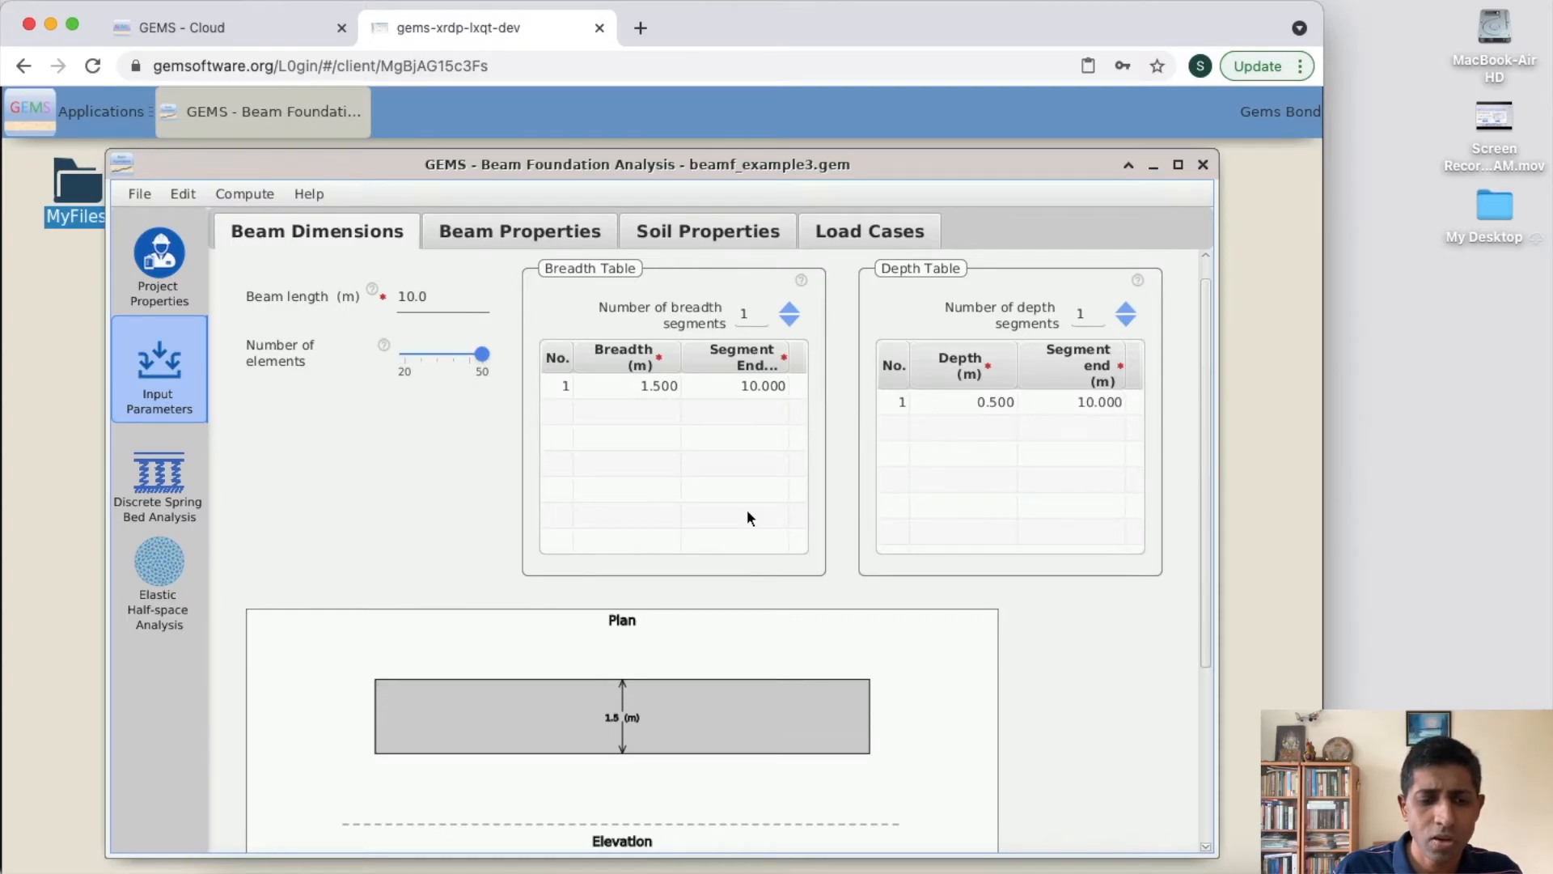
- Review the example's project details and read its project description through to the end
{"action": "left_click", "coordinate": [162, 279]}
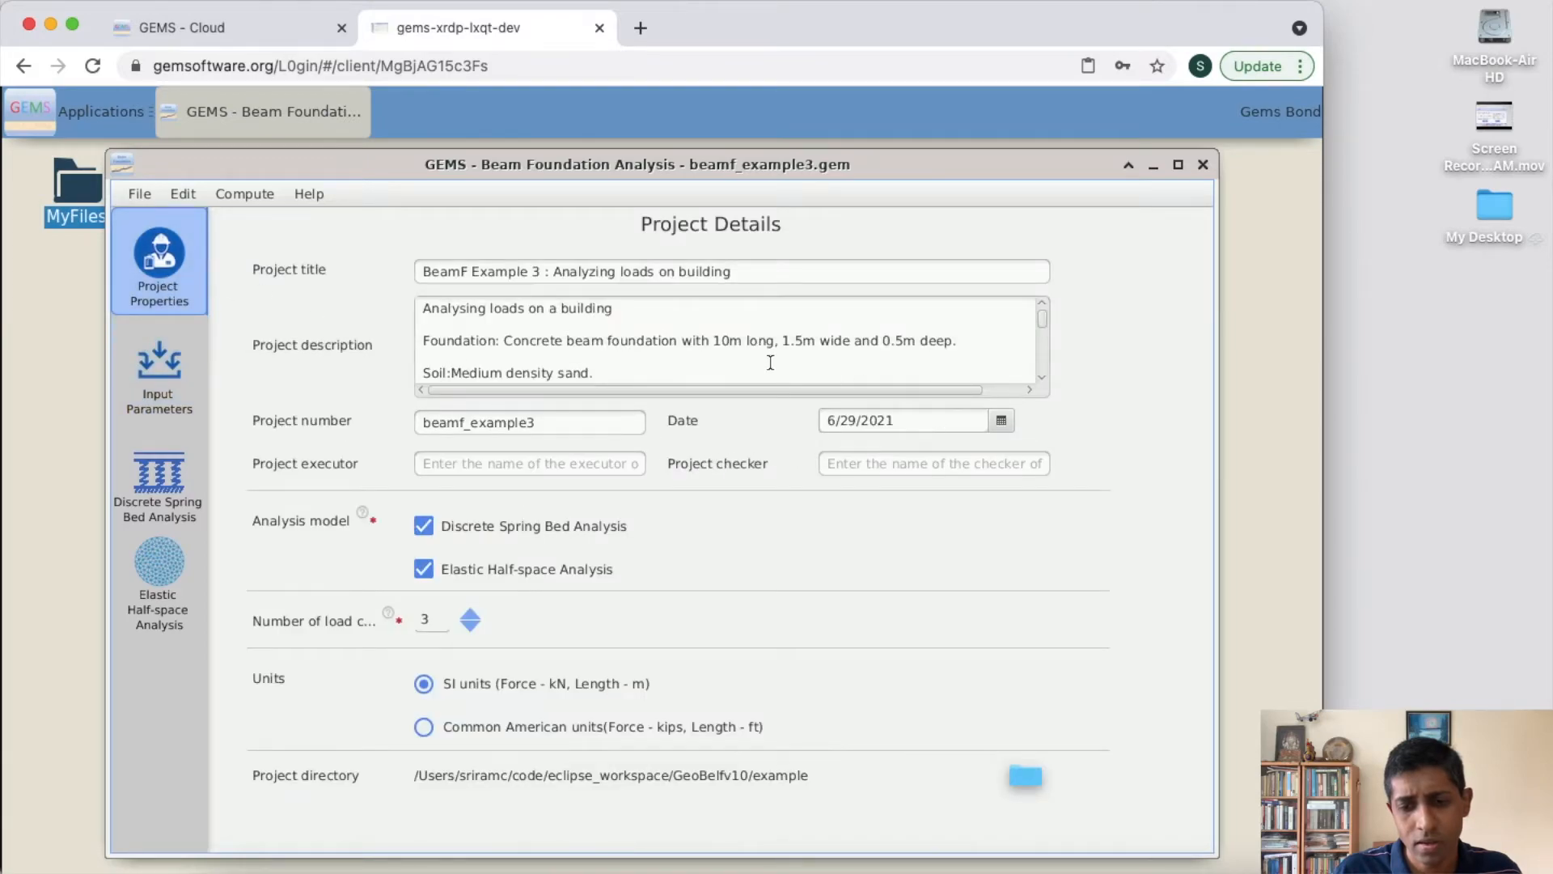
{"action": "left_click_drag", "start_coordinate": [1046, 318], "coordinate": [1046, 389]}
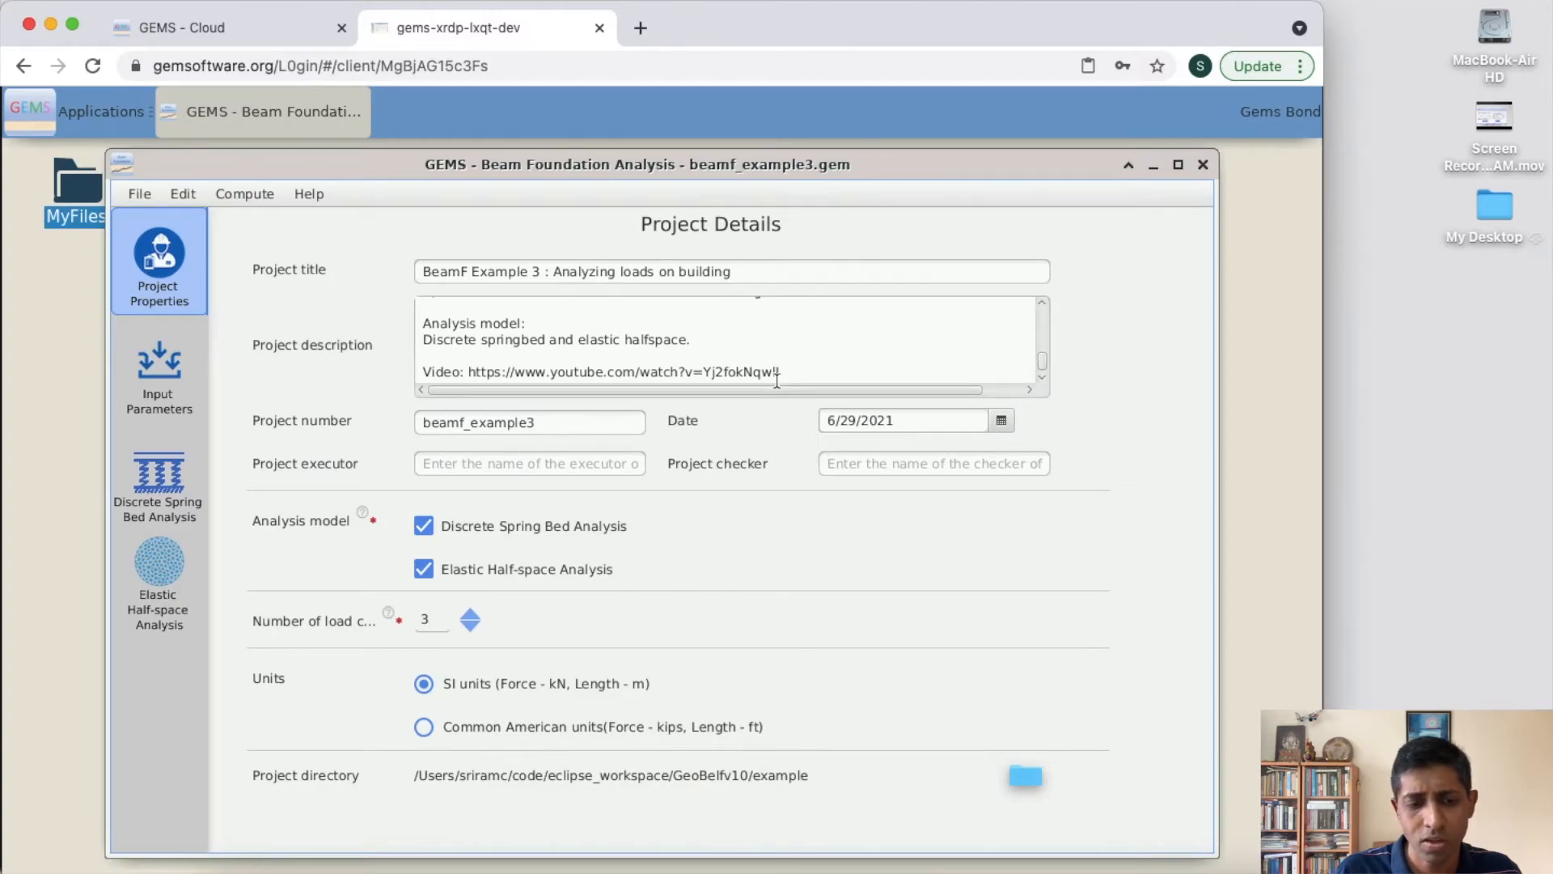
- Check the example's input parameters and compute the beam foundation analysis
{"action": "left_click", "coordinate": [162, 376]}
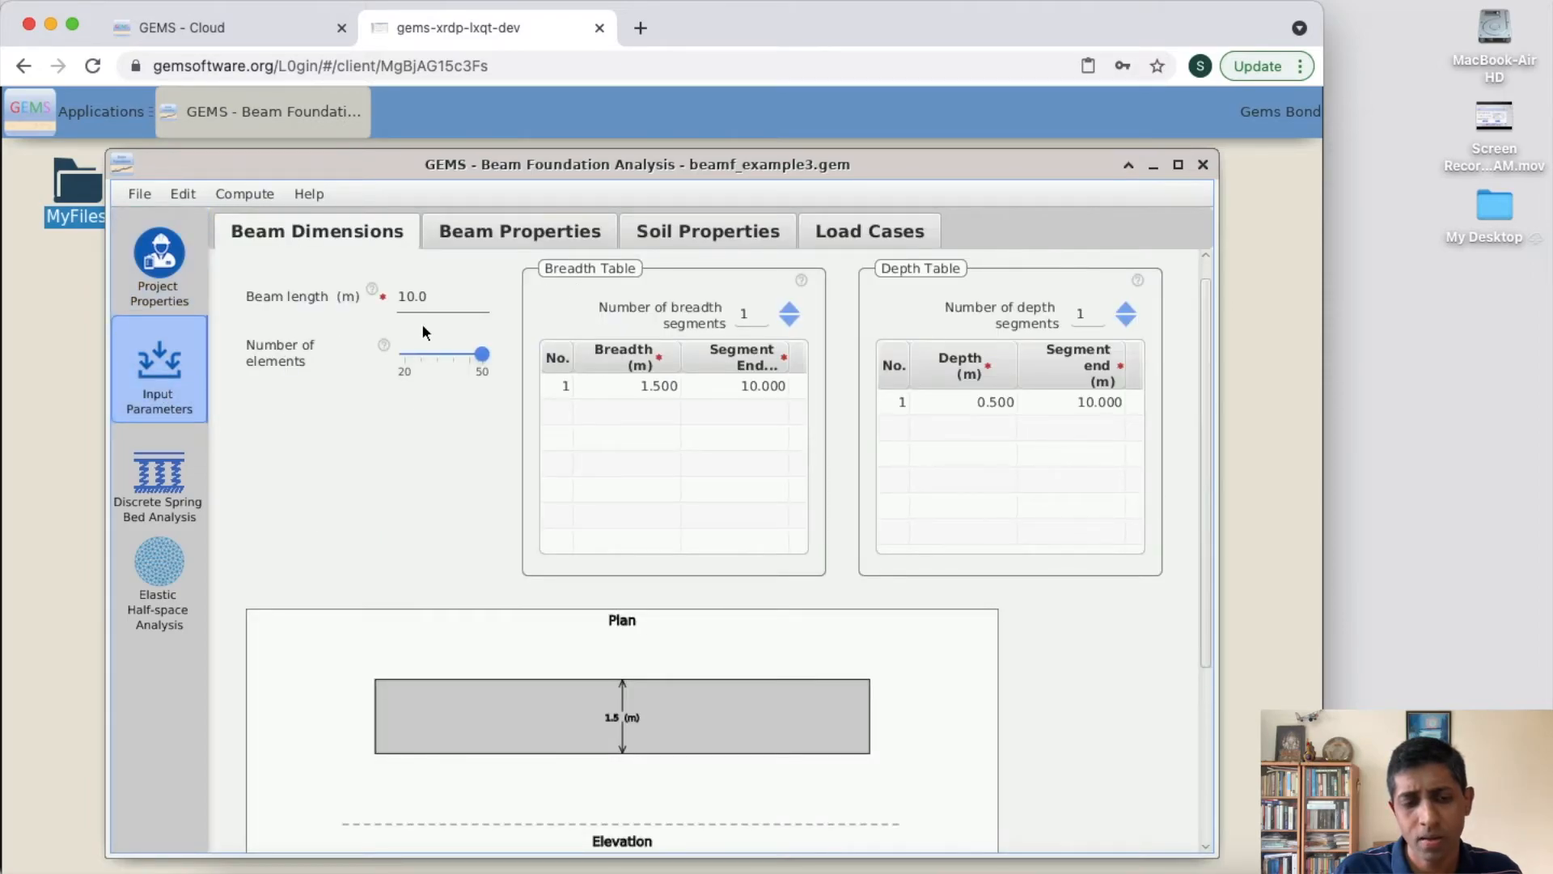
{"action": "left_click", "coordinate": [242, 198]}
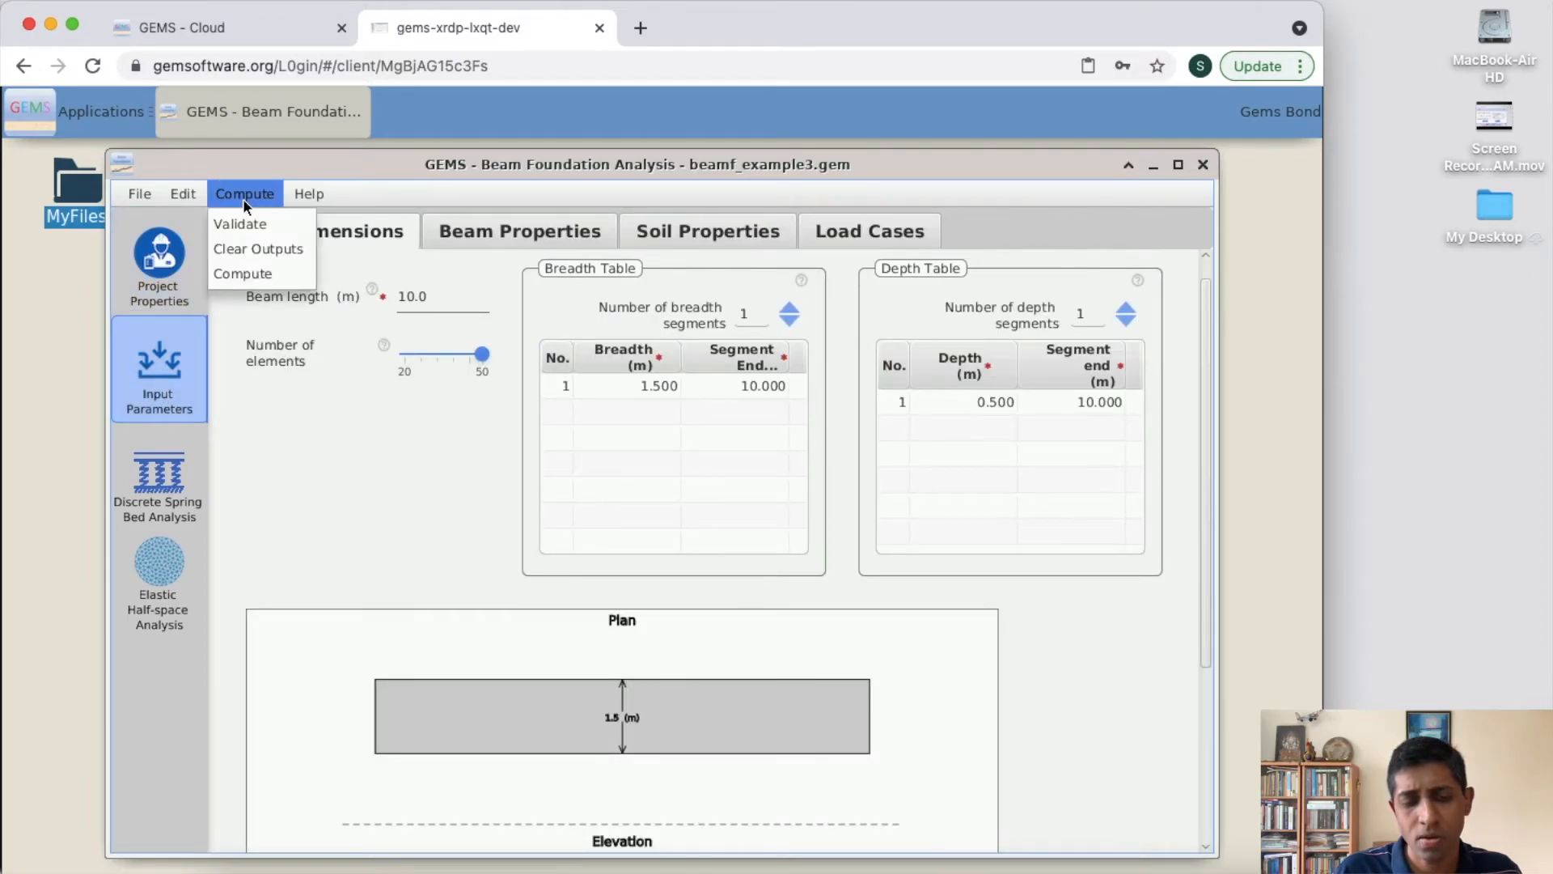
{"action": "left_click", "coordinate": [253, 275]}
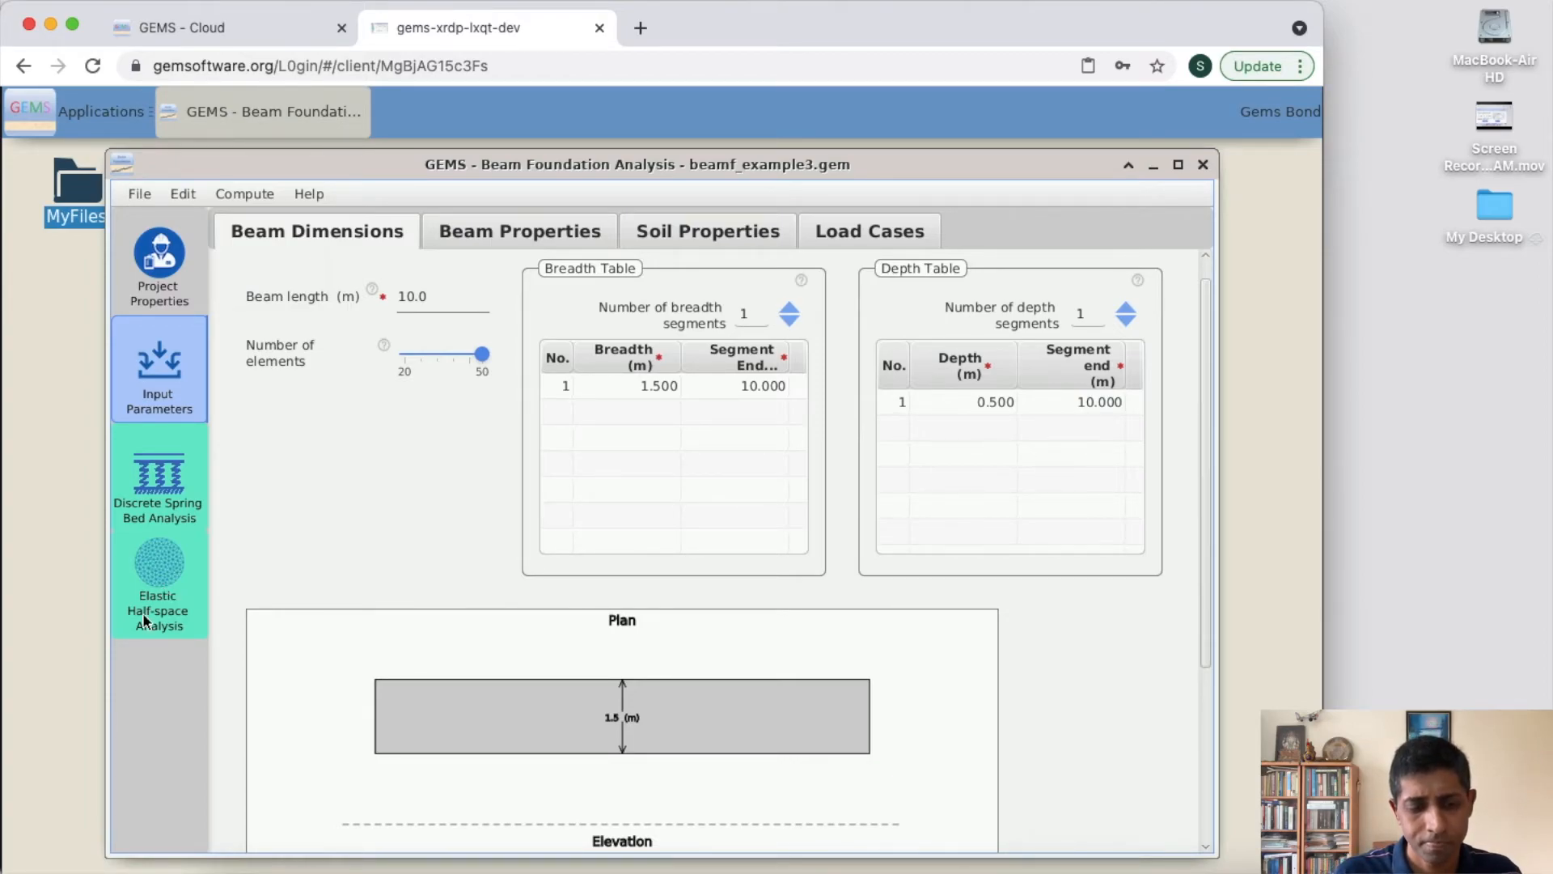
- View the Discrete Spring Bed and Elastic Half-space analysis results, and return to the input parameters
{"action": "left_click", "coordinate": [159, 477]}
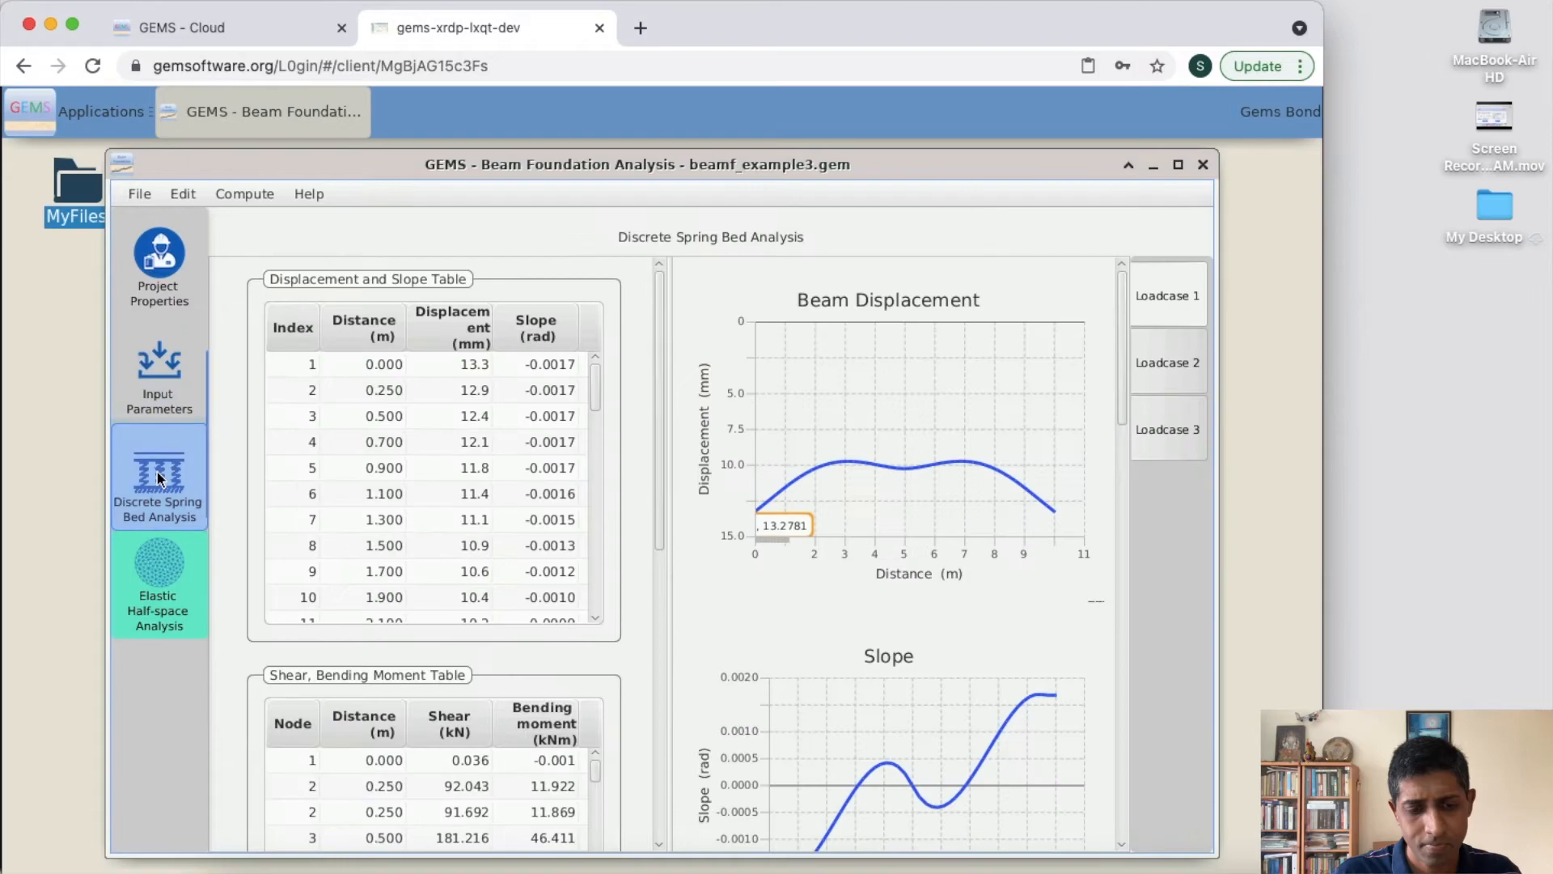
{"action": "left_click", "coordinate": [172, 593]}
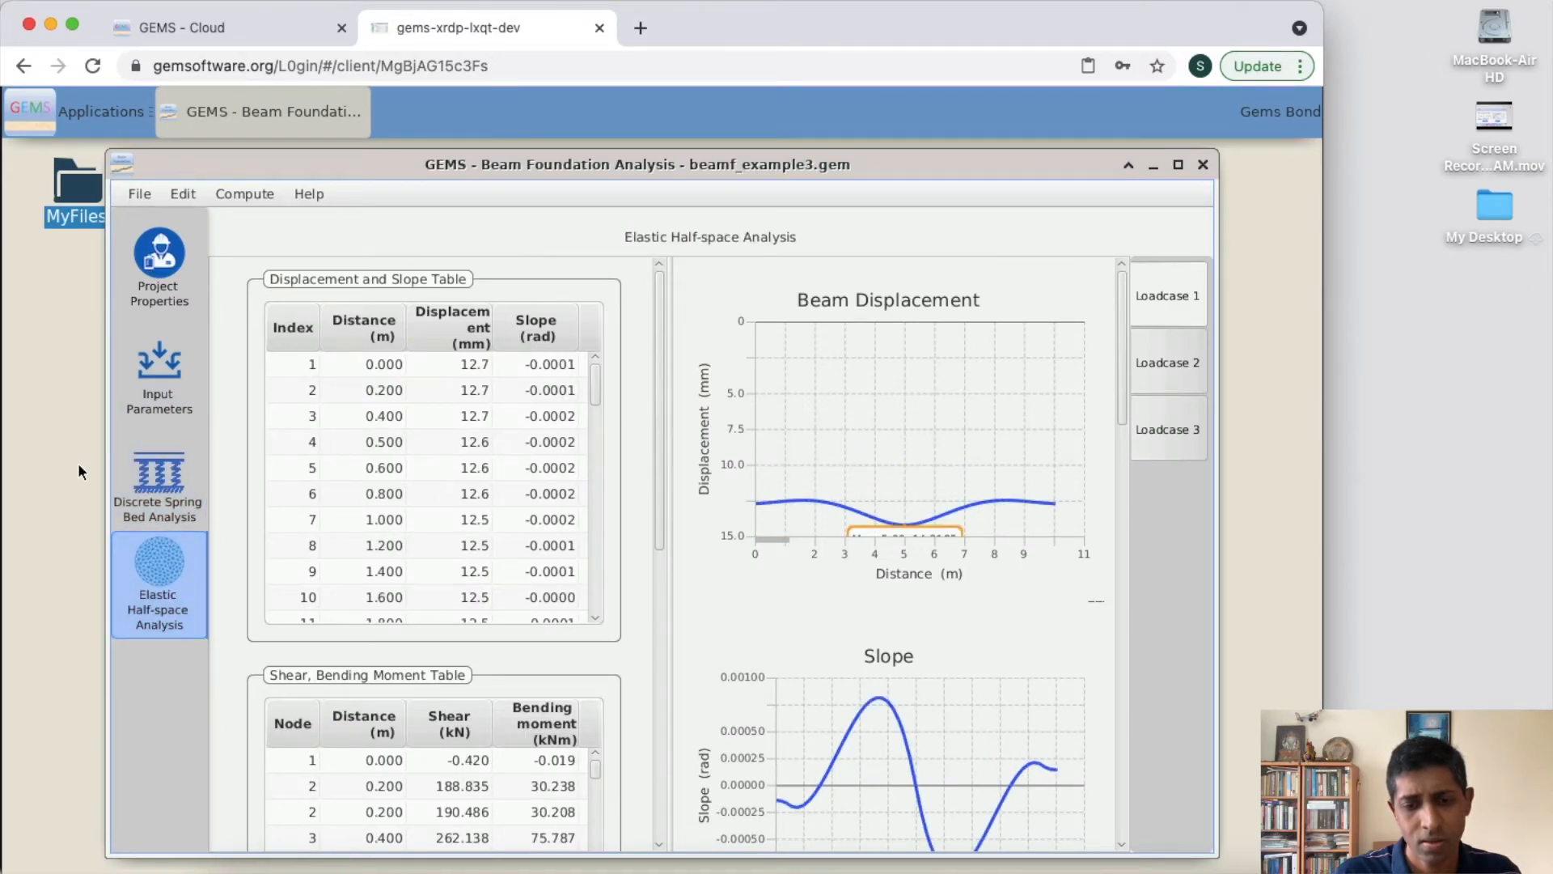
{"action": "left_click", "coordinate": [157, 367]}
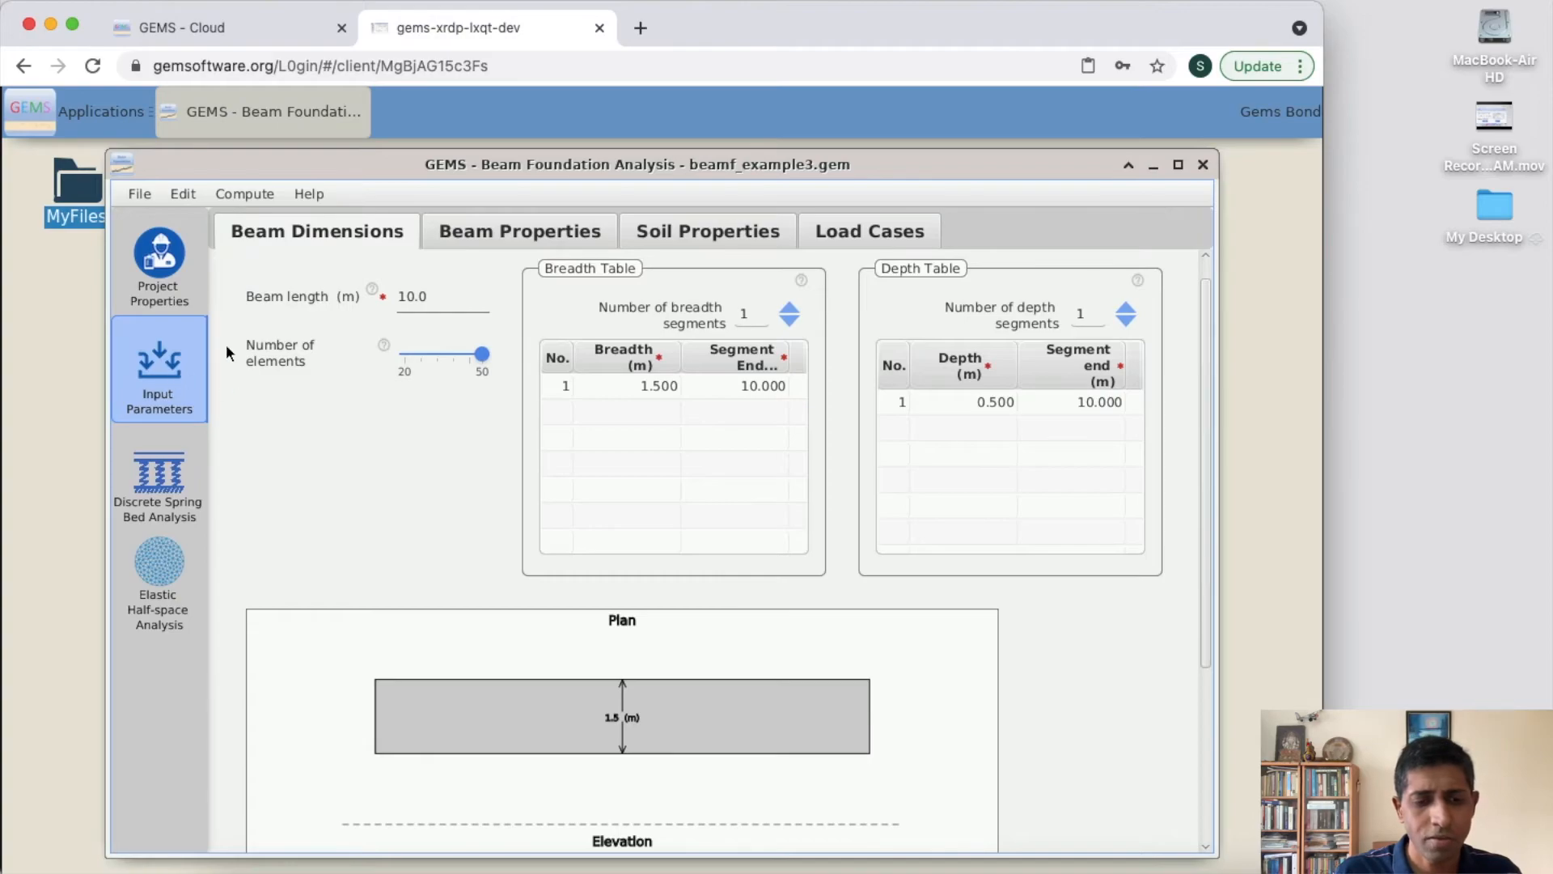
- Export the project to Excel as example3.xlsx in the Download folder under thinclient_drives/GUACFS
{"action": "left_click", "coordinate": [134, 195]}
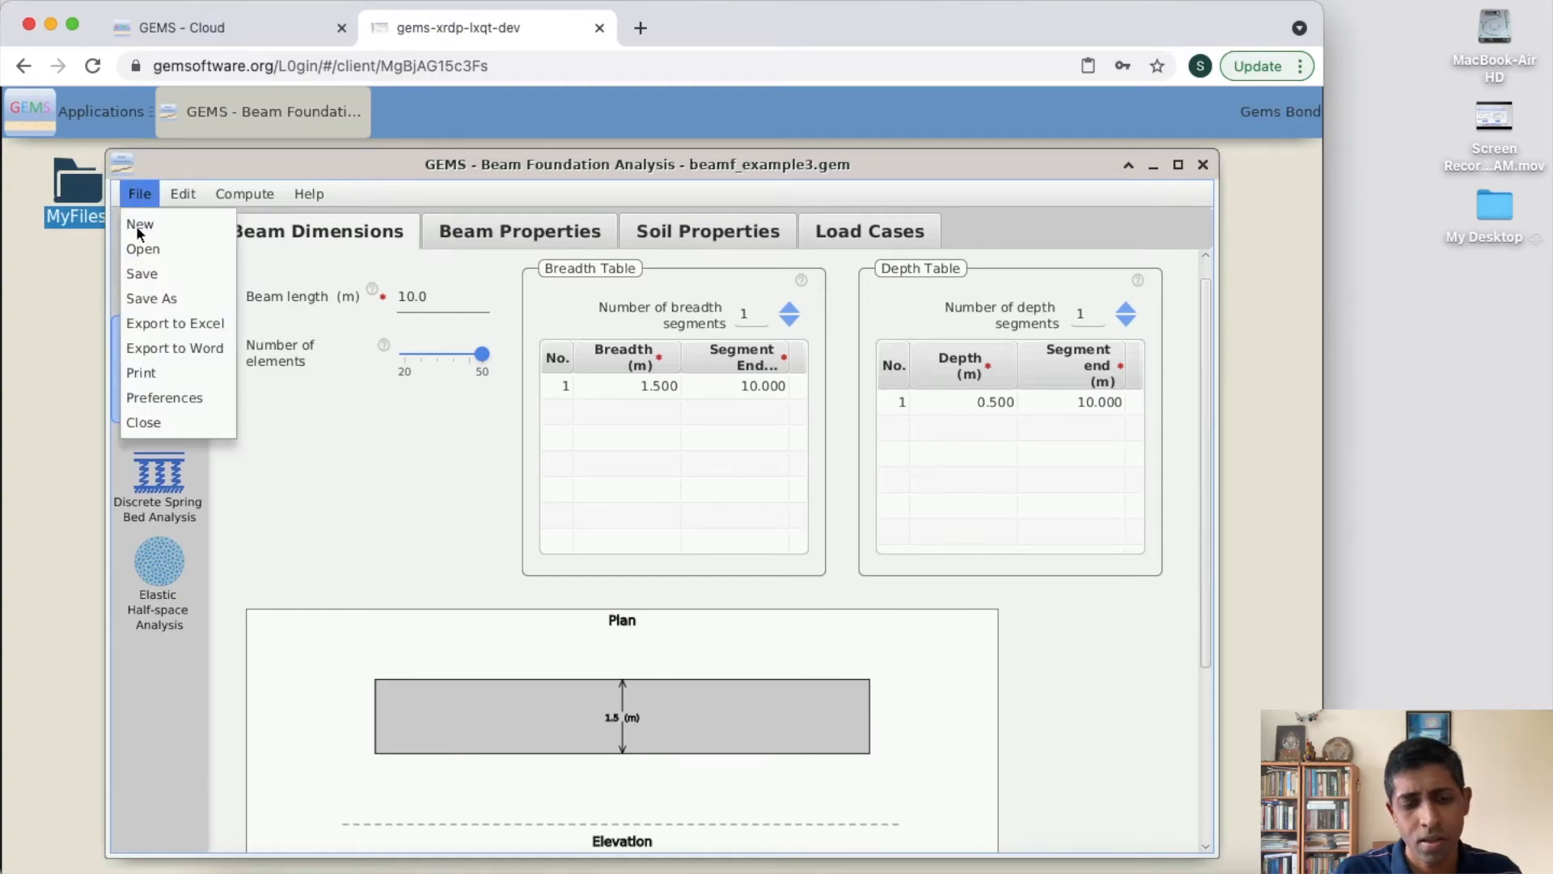
{"action": "left_click", "coordinate": [162, 325]}
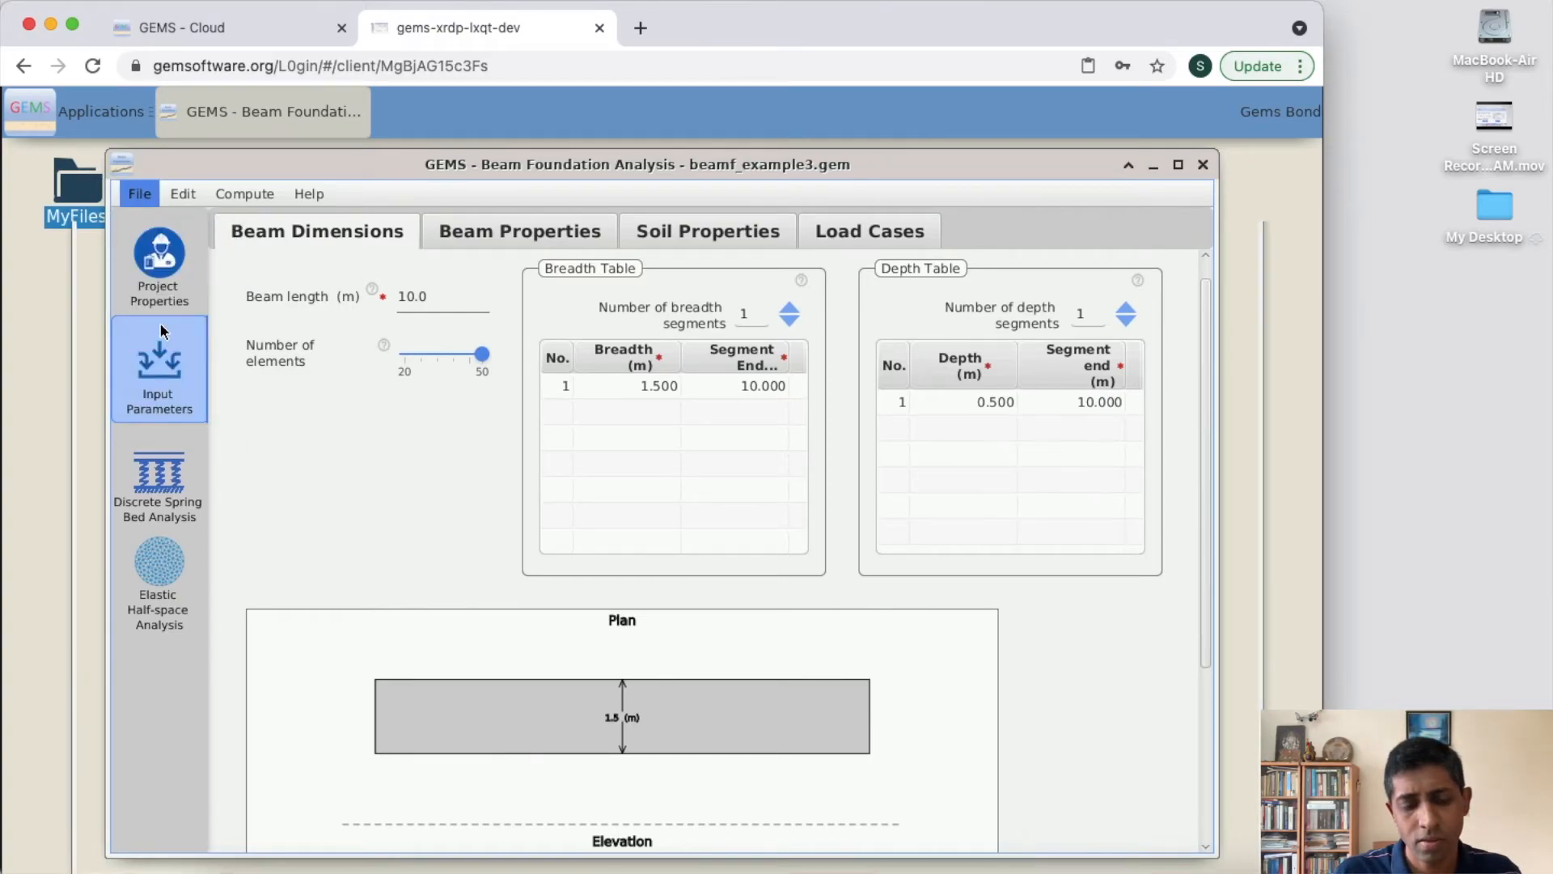
{"action": "left_click", "coordinate": [346, 341]}
{"action": "double_click", "coordinate": [346, 342]}
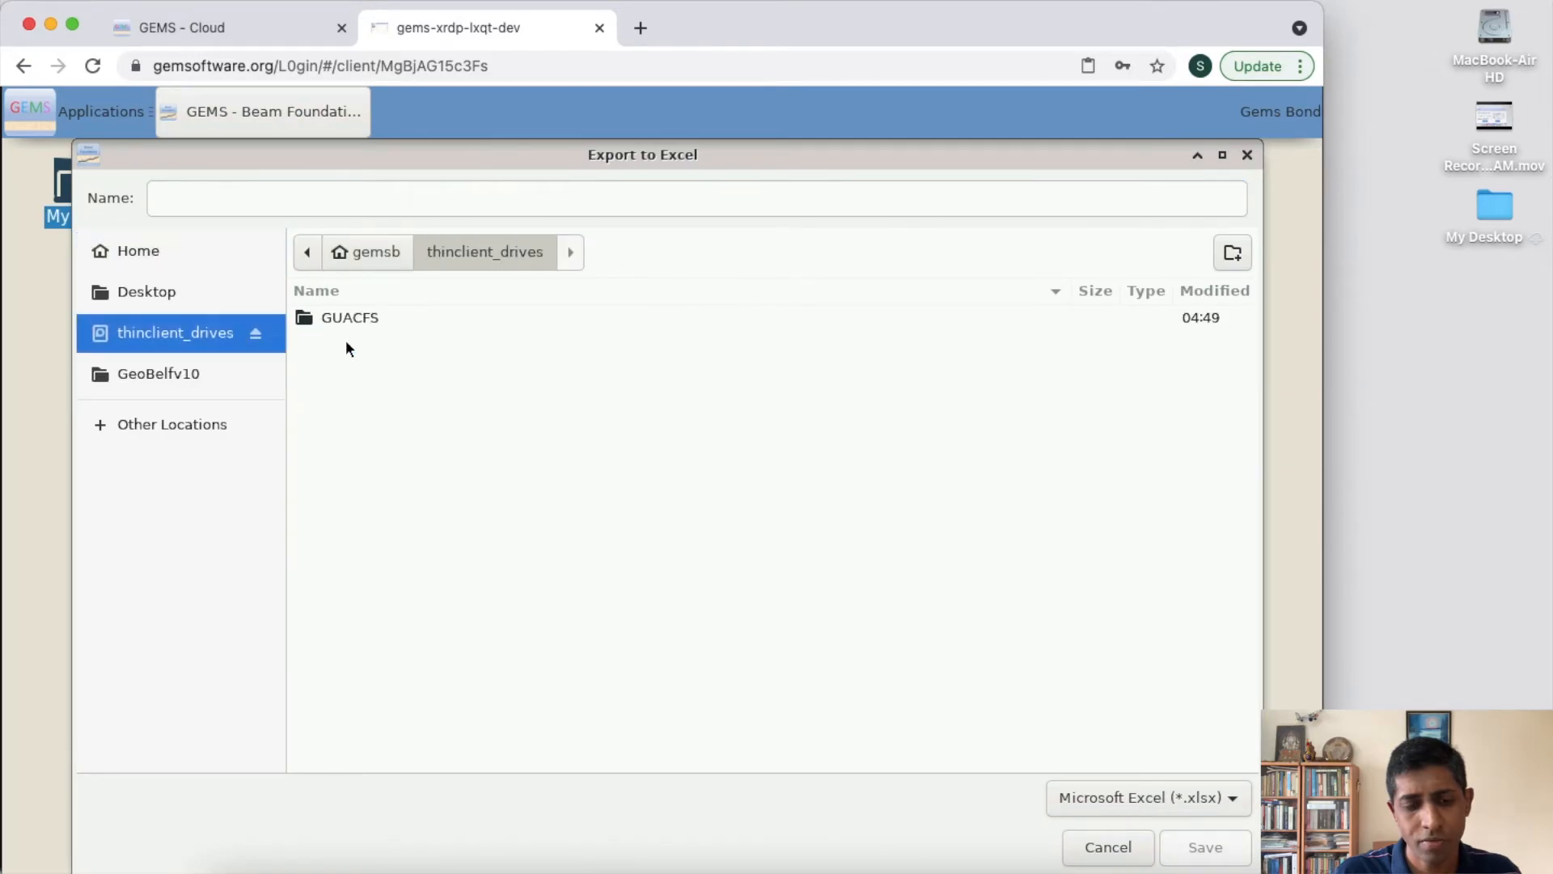
{"action": "double_click", "coordinate": [345, 317]}
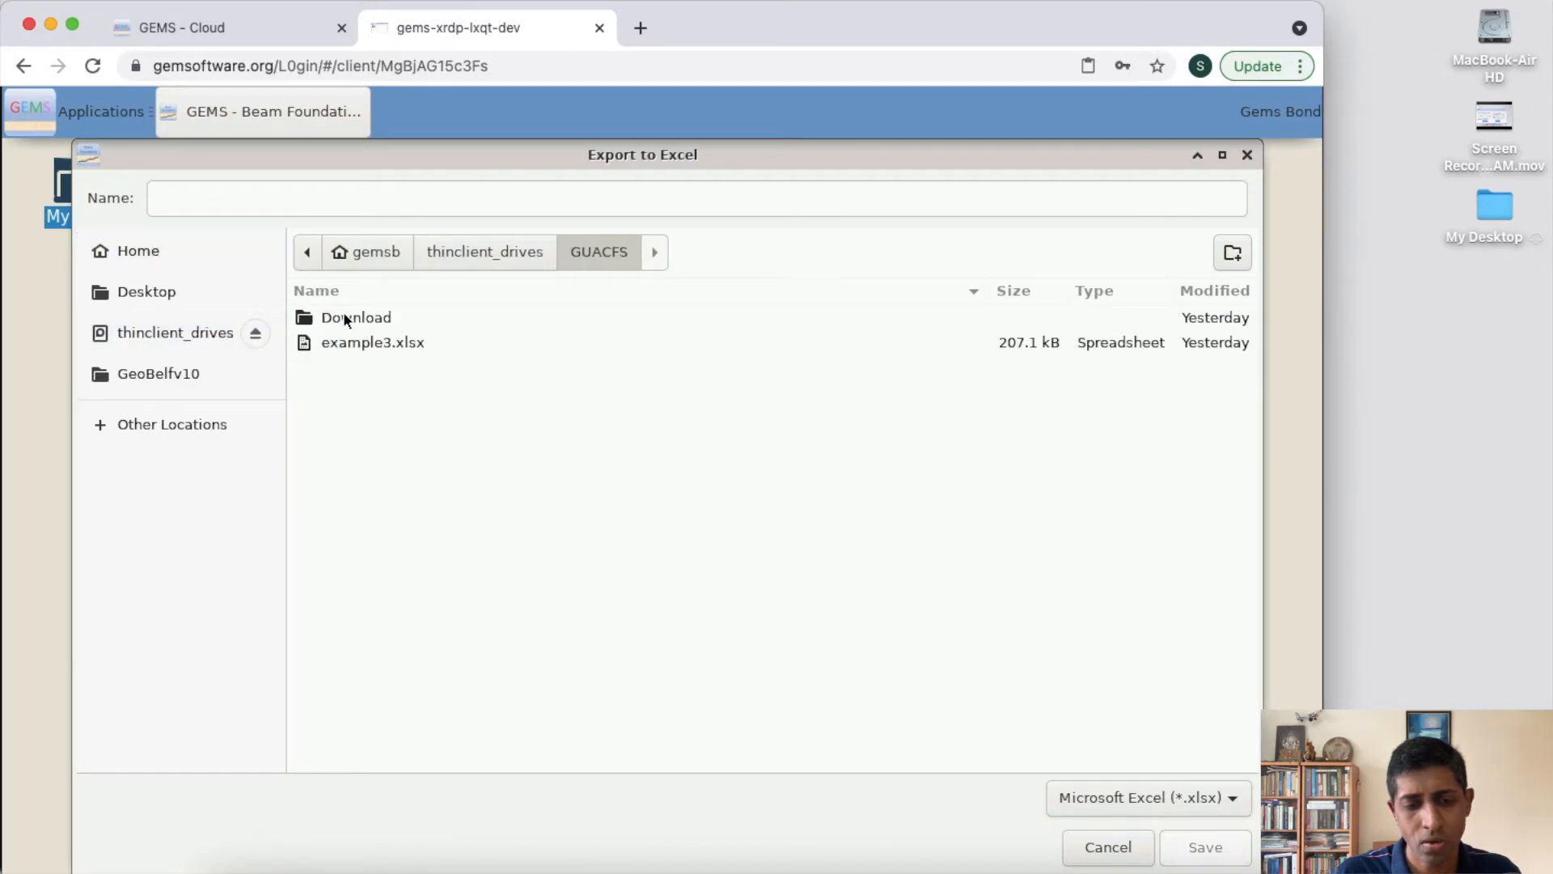
{"action": "double_click", "coordinate": [345, 318]}
{"action": "left_click", "coordinate": [429, 198]}
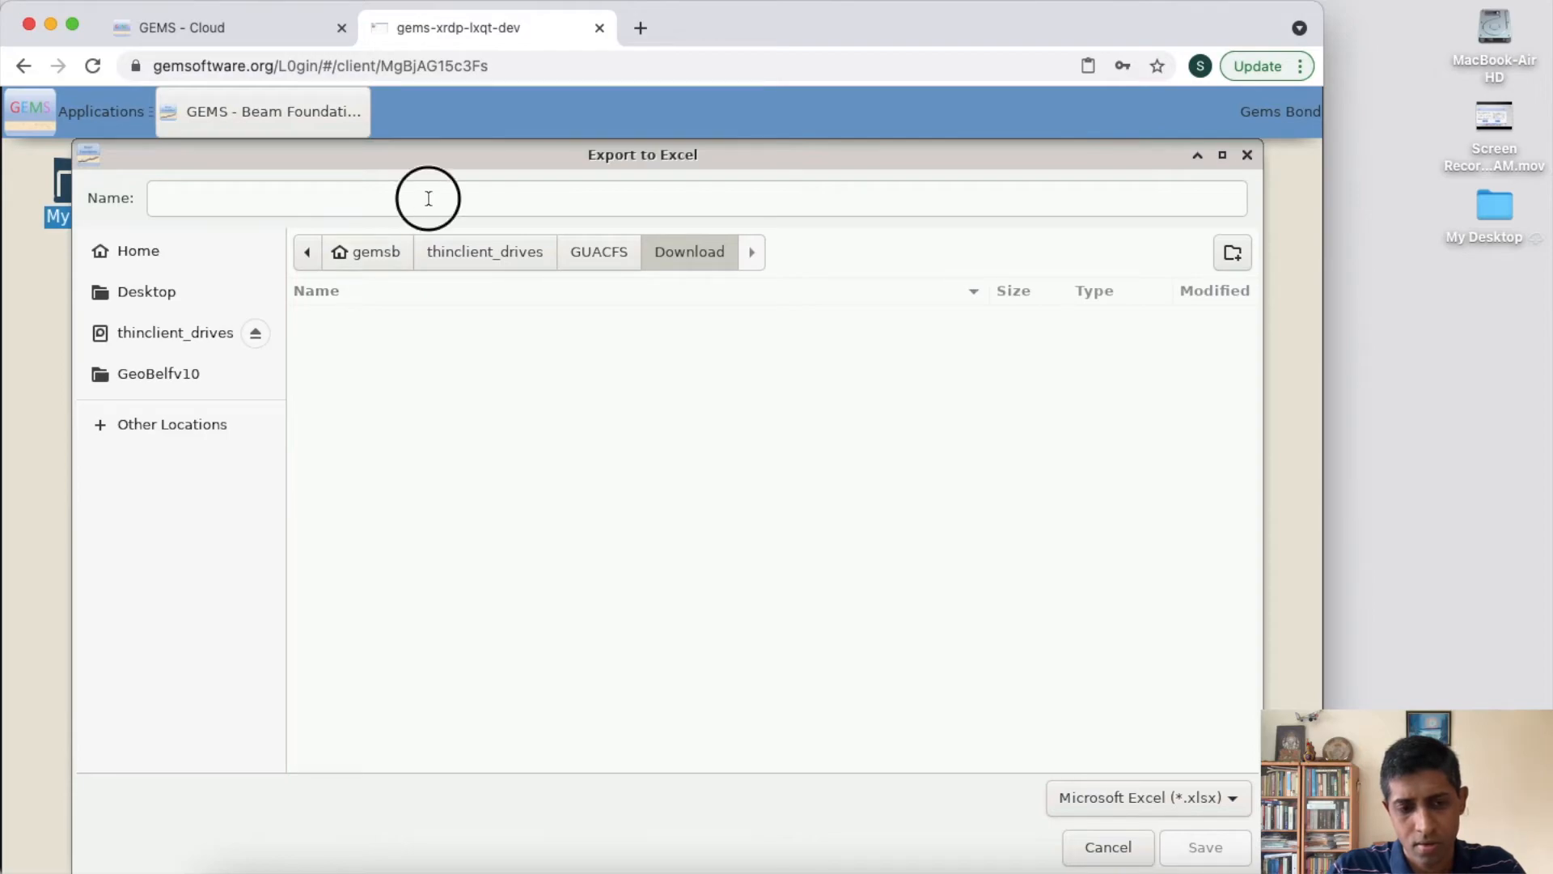
{"action": "type", "text": "ex"}
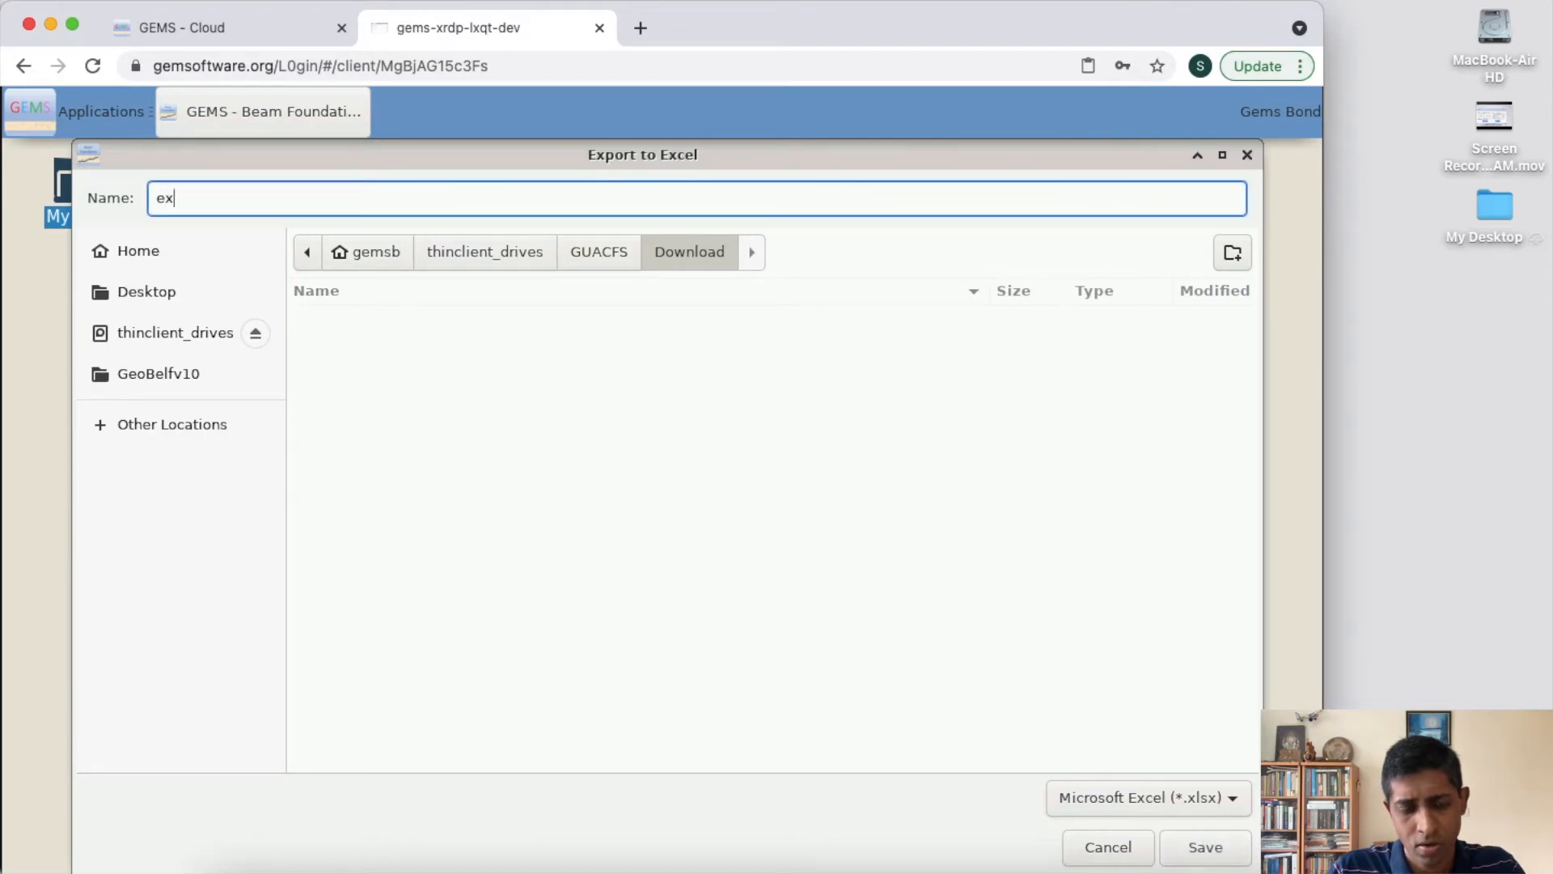
{"action": "type", "text": "ample3.x"}
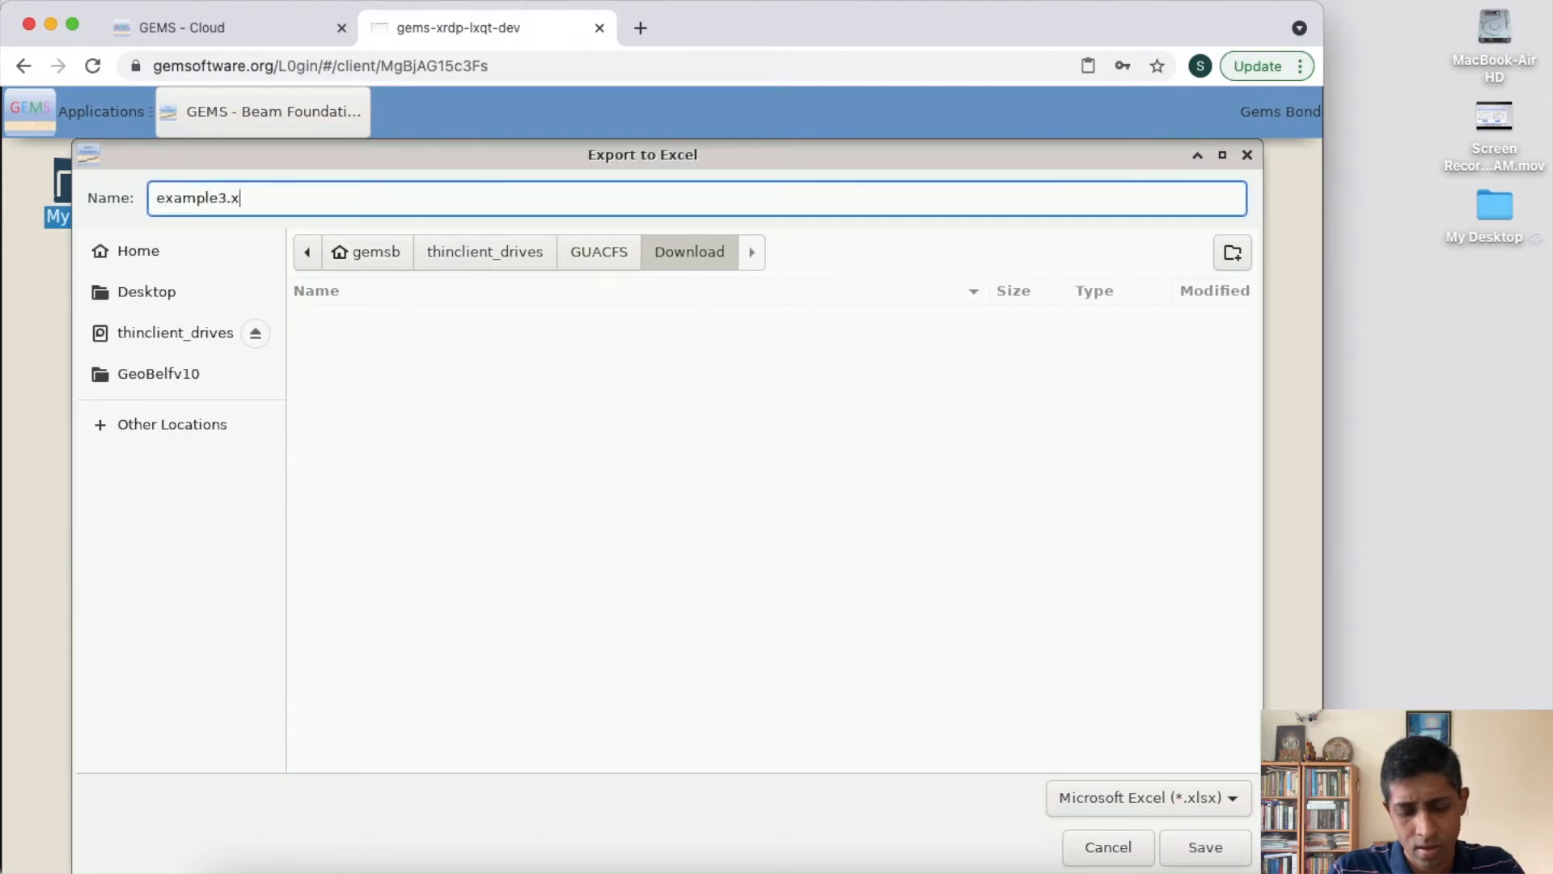
{"action": "type", "text": "lsx"}
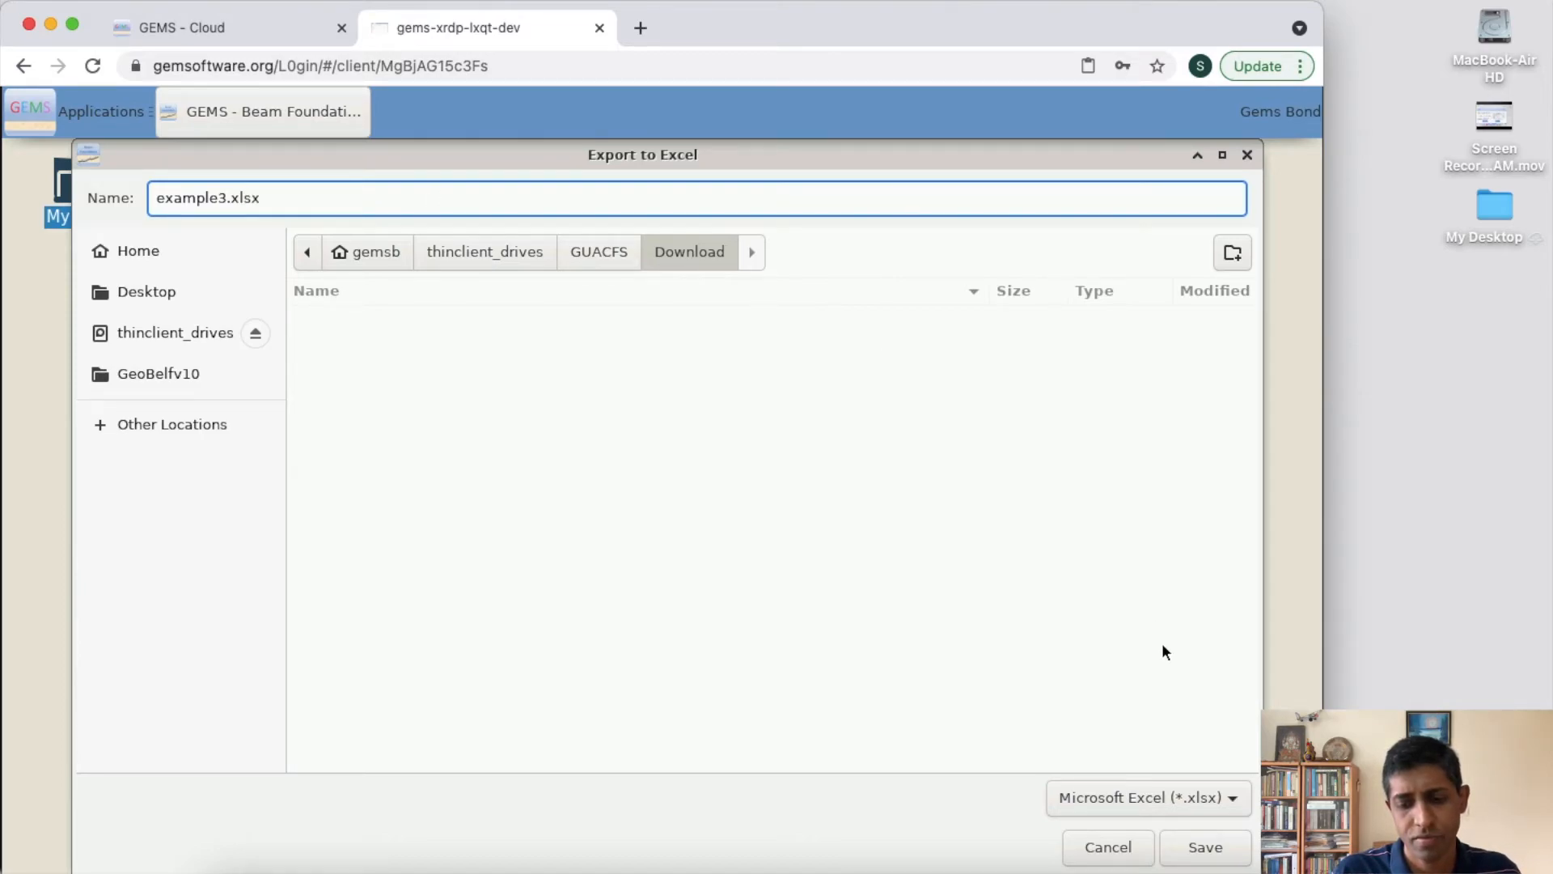
{"action": "left_click", "coordinate": [1200, 846]}
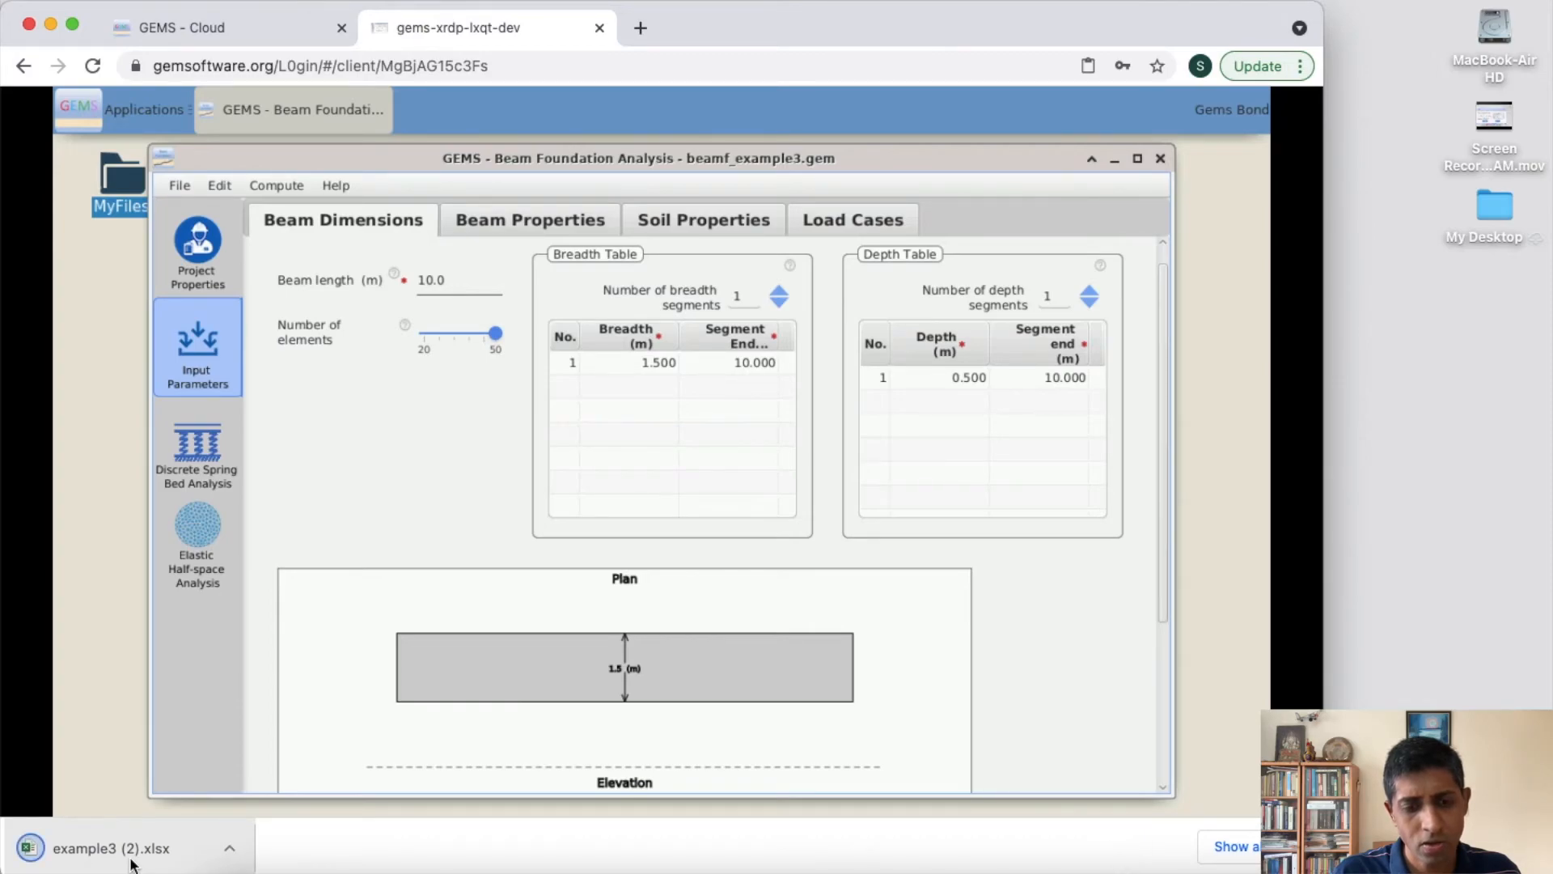
- Open the downloaded example3 spreadsheet in Excel, look through its project details, loading diagrams and result tables, and close it
{"action": "left_click", "coordinate": [130, 848]}
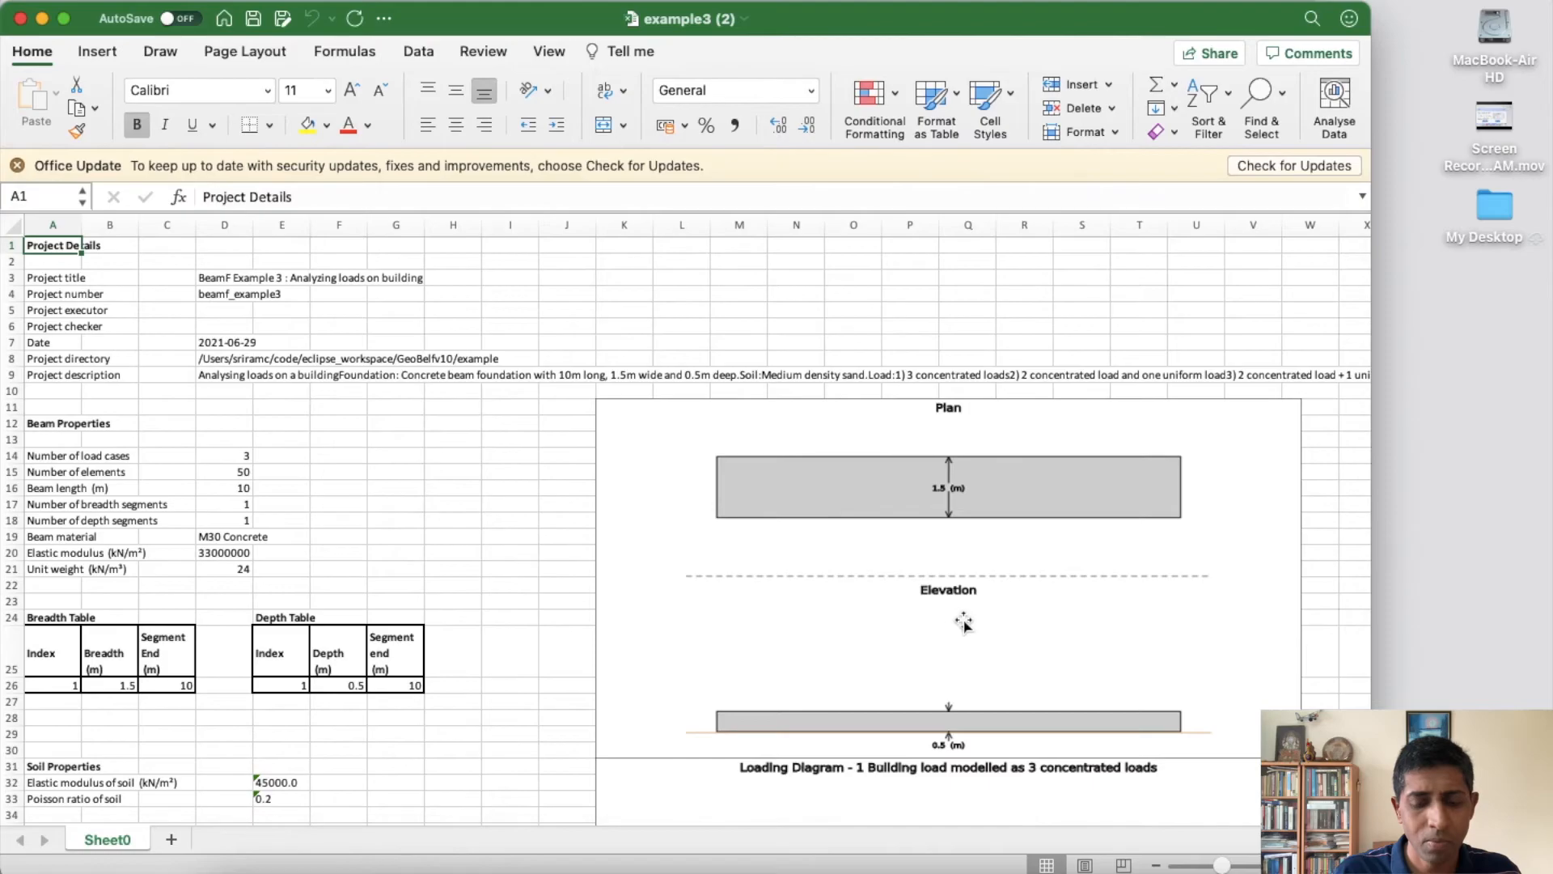
{"action": "scroll", "coordinate": [964, 623], "scroll_direction": "down", "scroll_amount": 15}
{"action": "scroll", "coordinate": [964, 623], "scroll_direction": "down", "scroll_amount": 15}
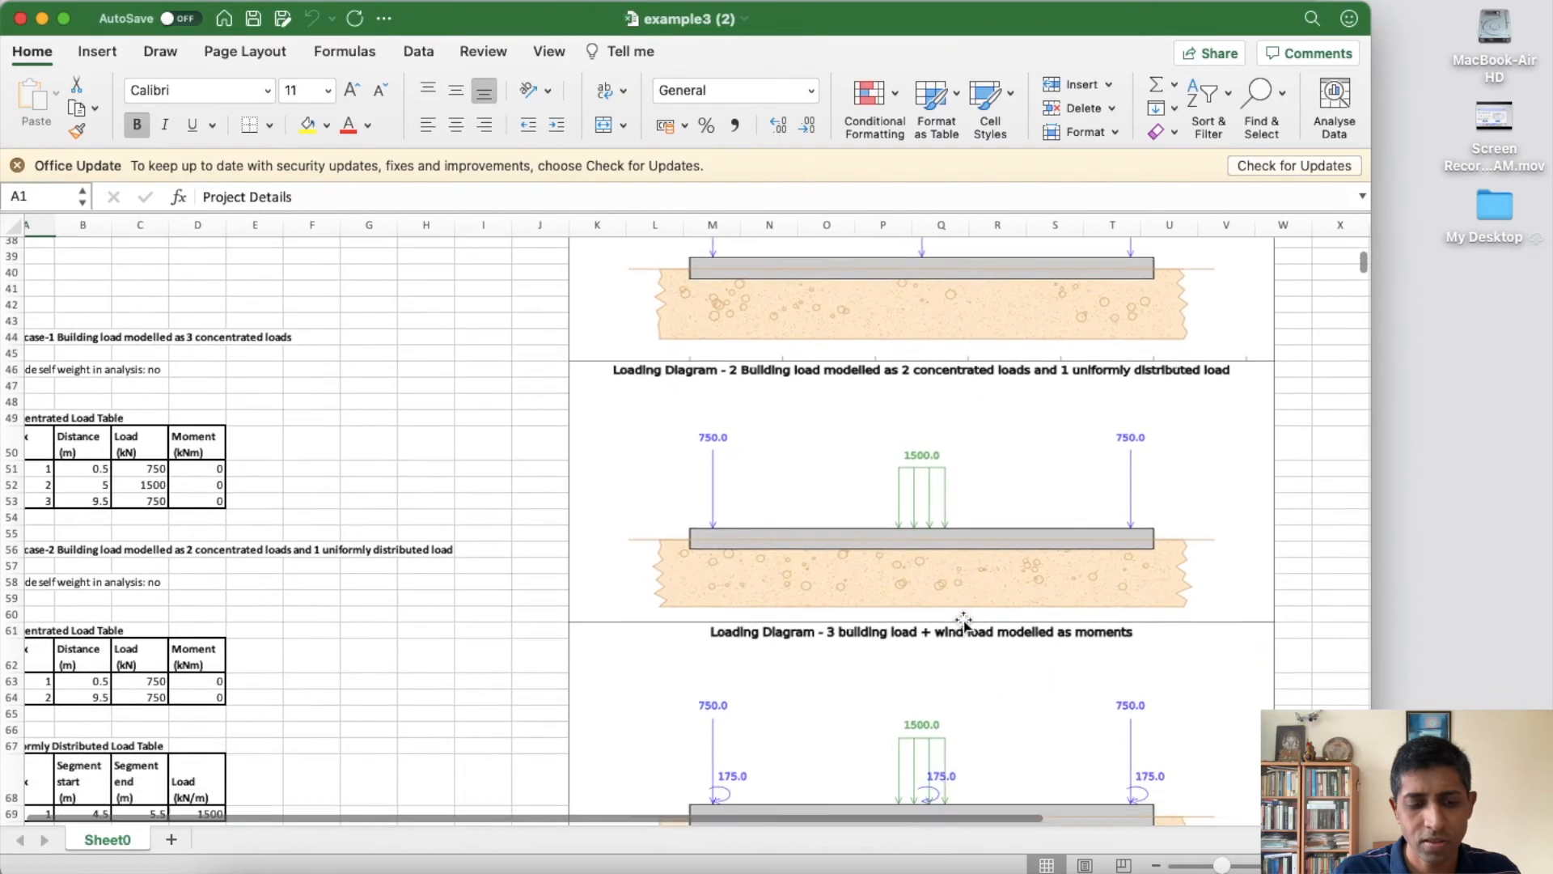
{"action": "scroll", "coordinate": [965, 623], "scroll_direction": "down", "scroll_amount": 20}
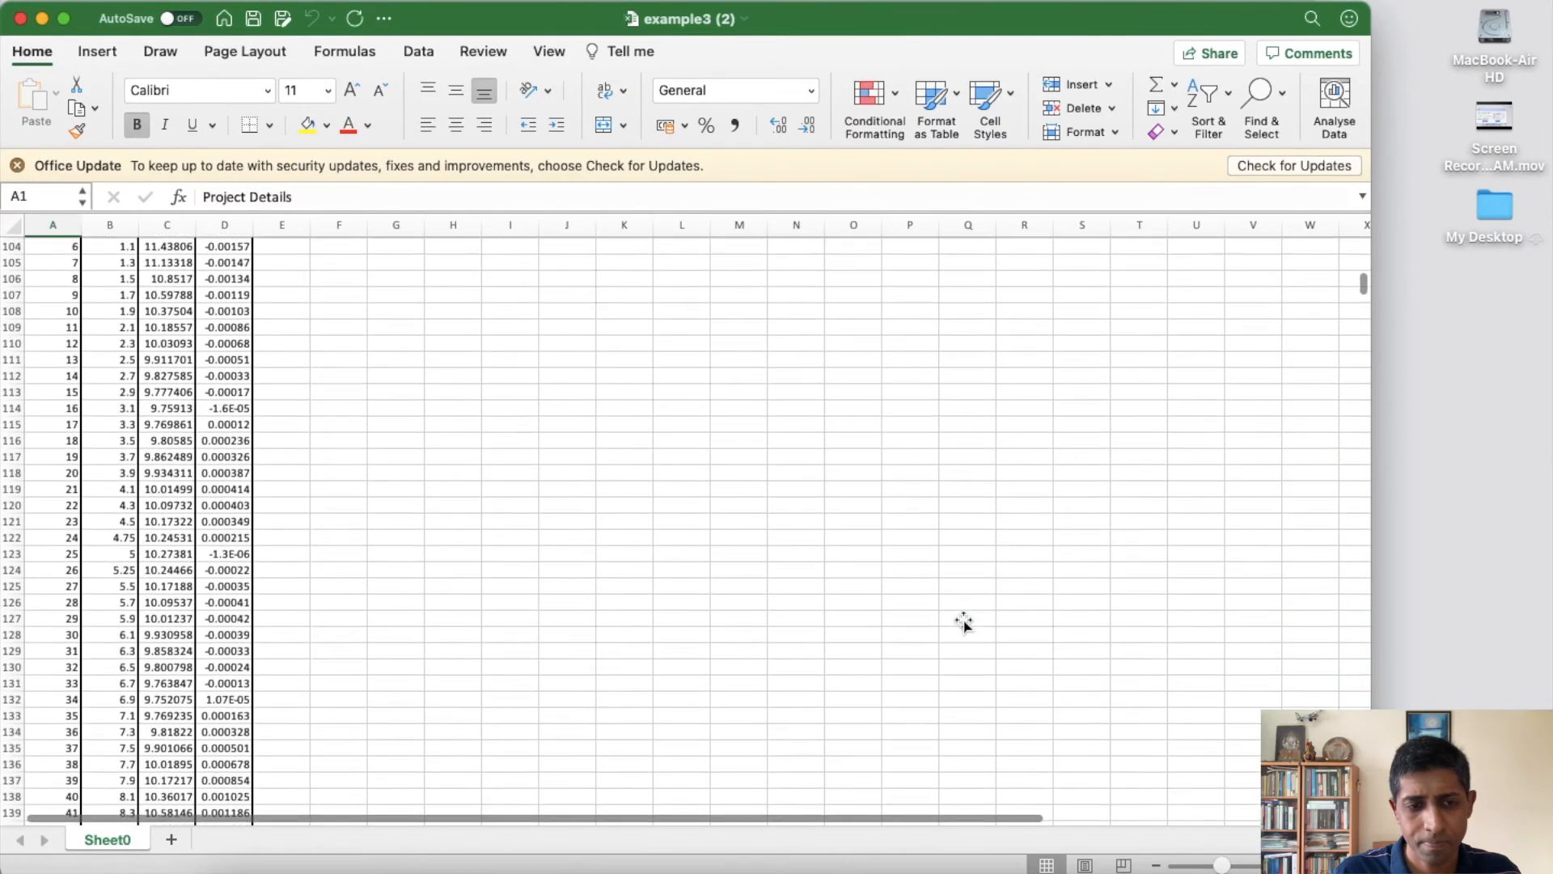
{"action": "key", "text": "ctrl+Home"}
{"action": "left_click", "coordinate": [22, 20]}
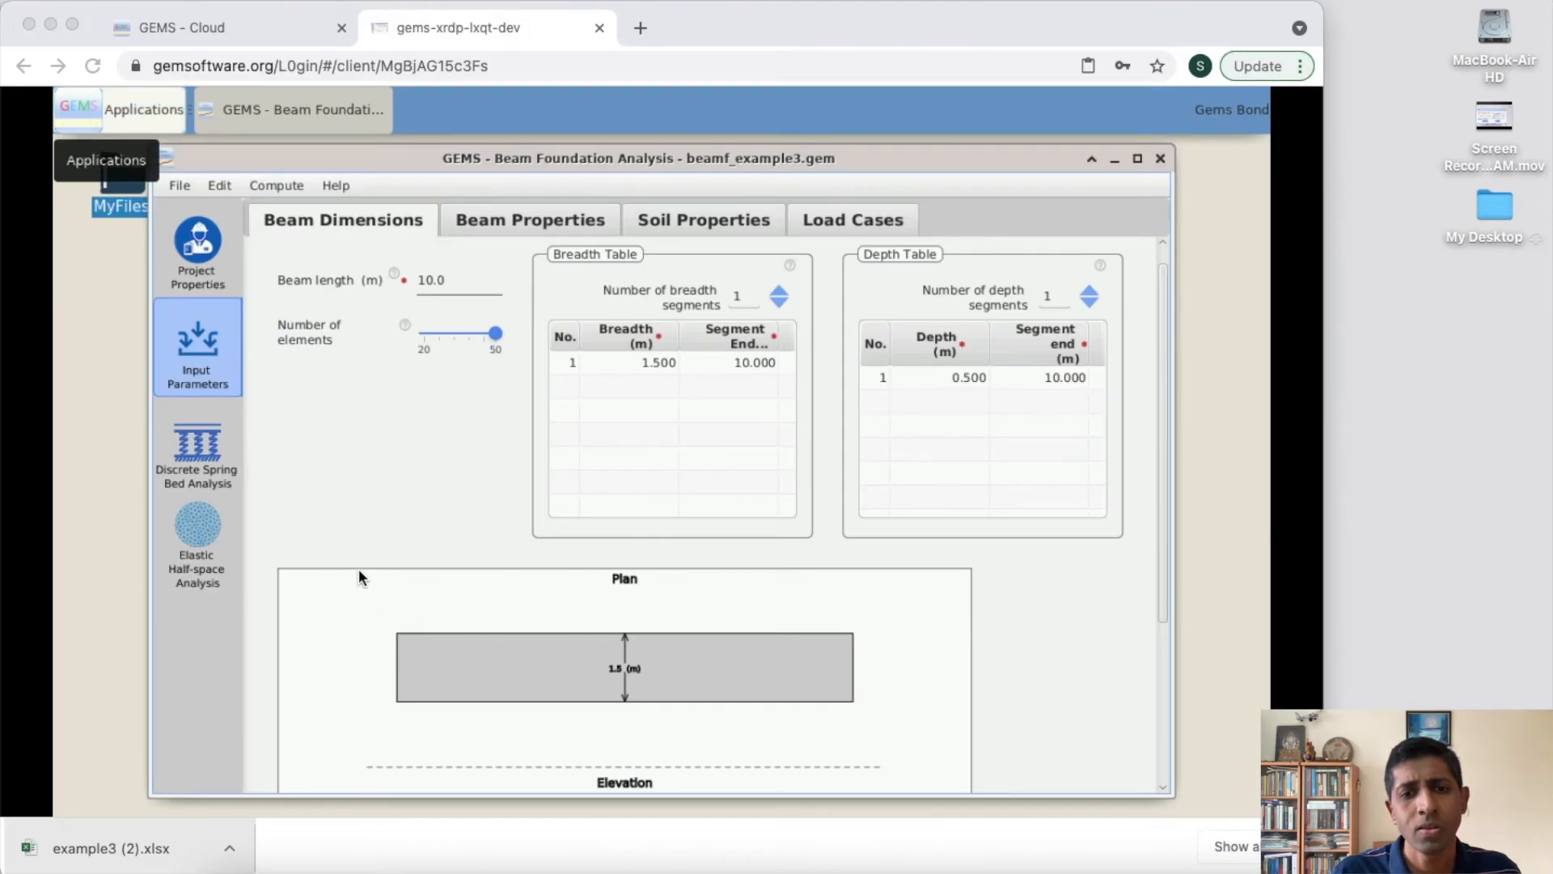
- Copy the first five rows of the Displacement and Slope Table in the Discrete Spring Bed Analysis results
{"action": "left_click", "coordinate": [380, 477]}
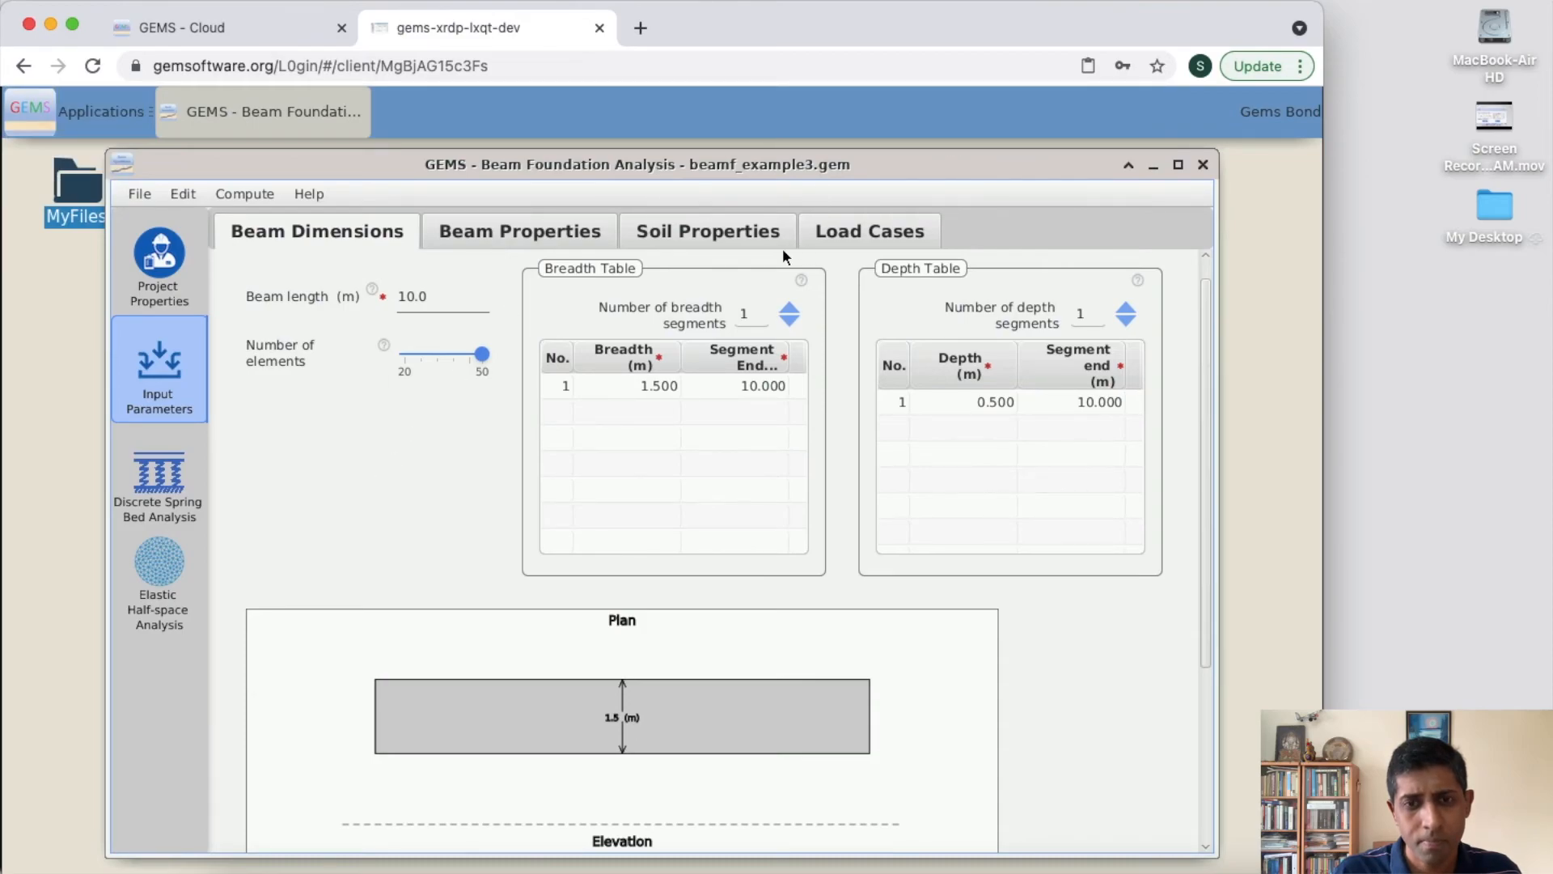
{"action": "left_click", "coordinate": [166, 483]}
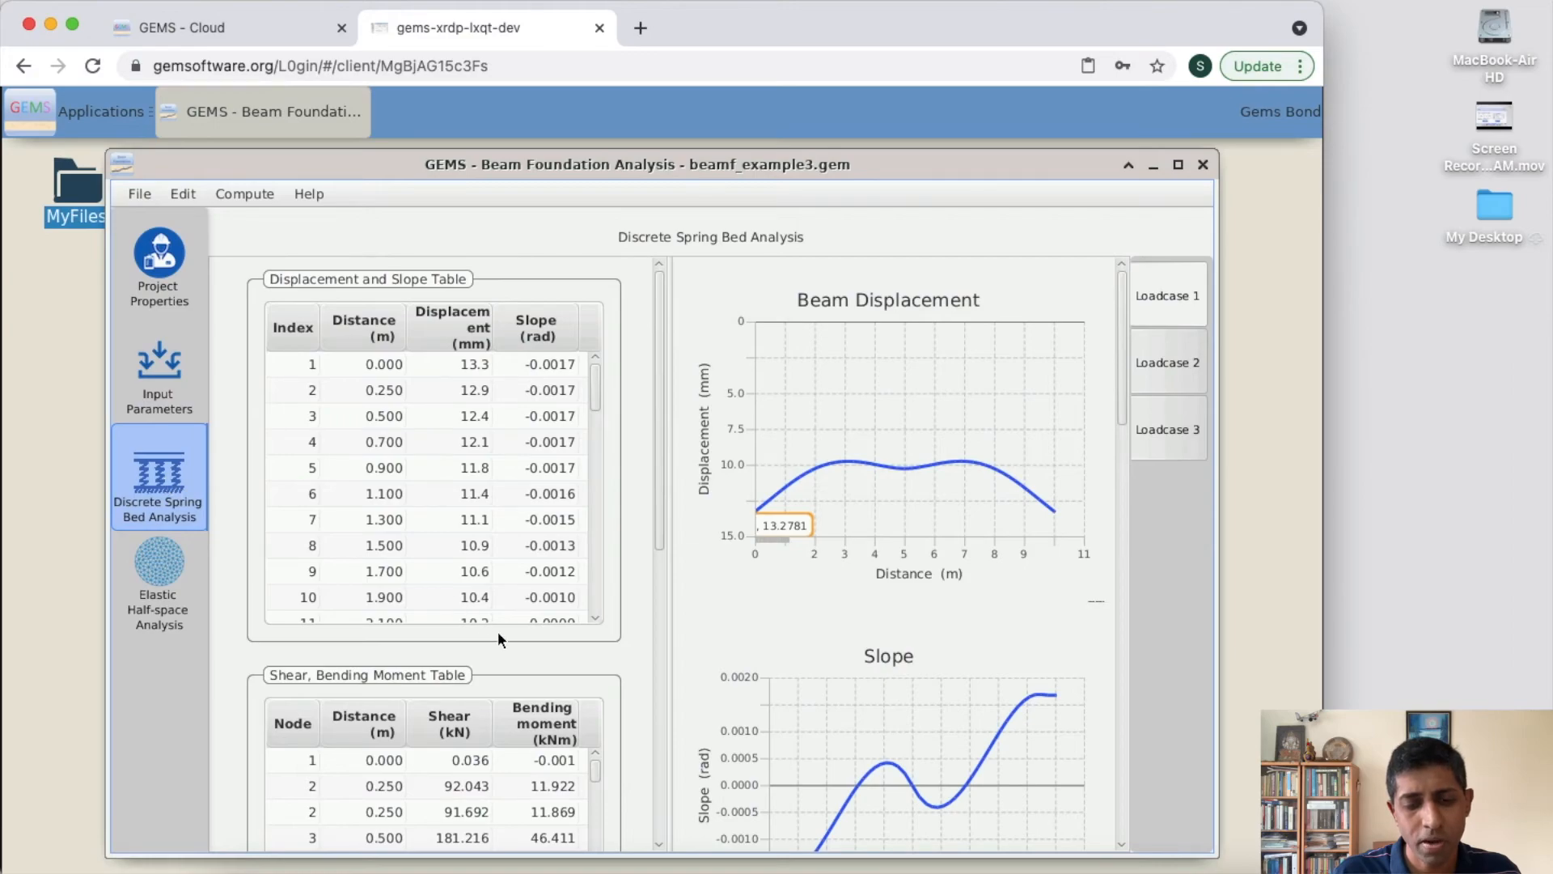
{"action": "left_click_drag", "start_coordinate": [554, 468], "coordinate": [294, 372]}
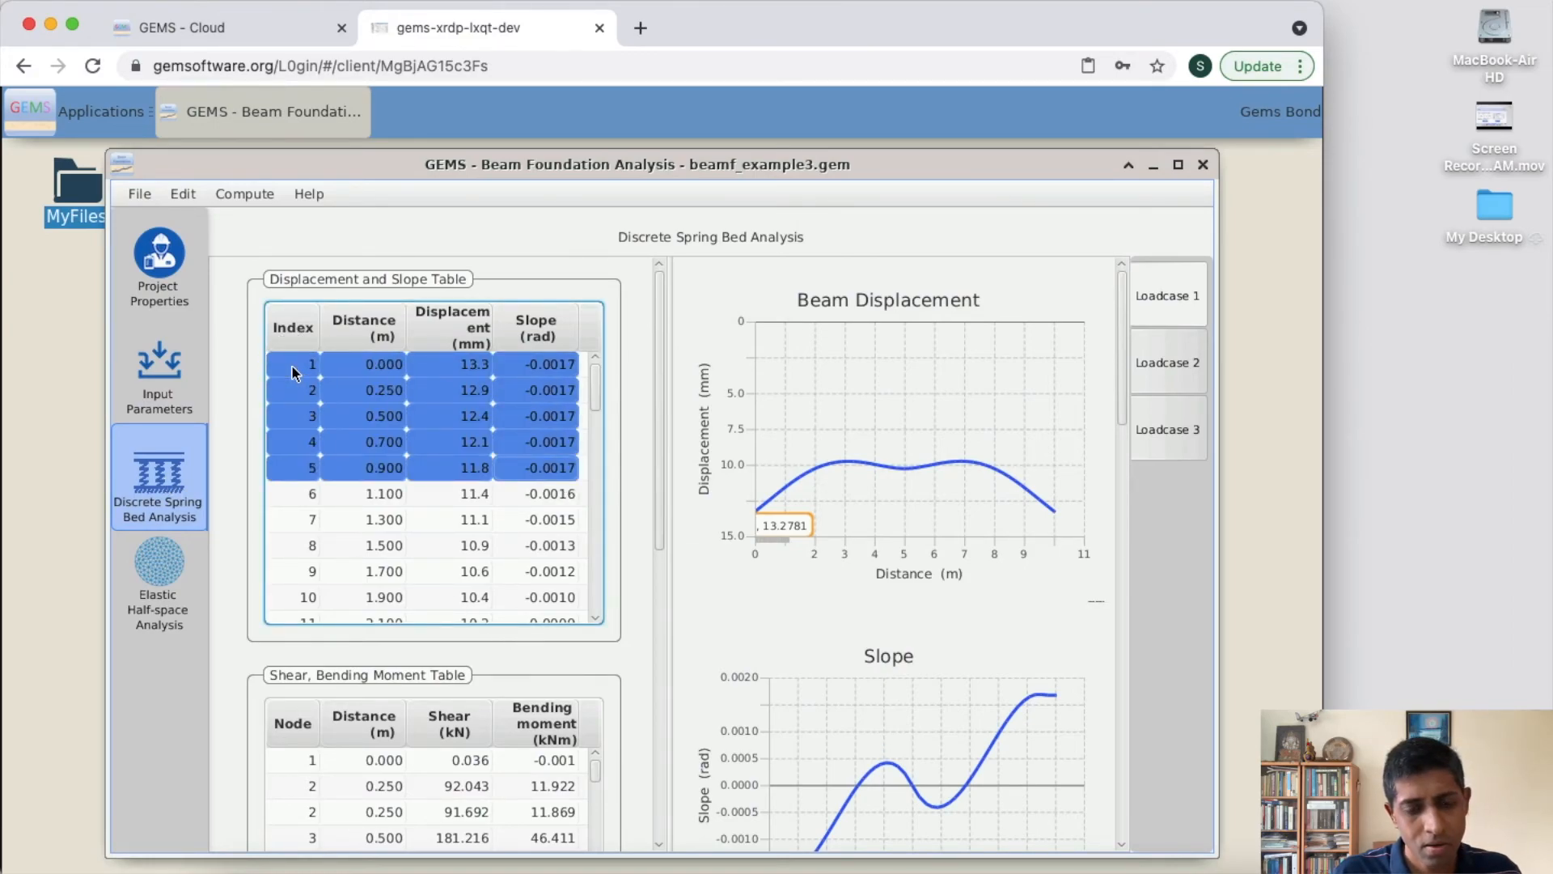
{"action": "left_click", "coordinate": [181, 200]}
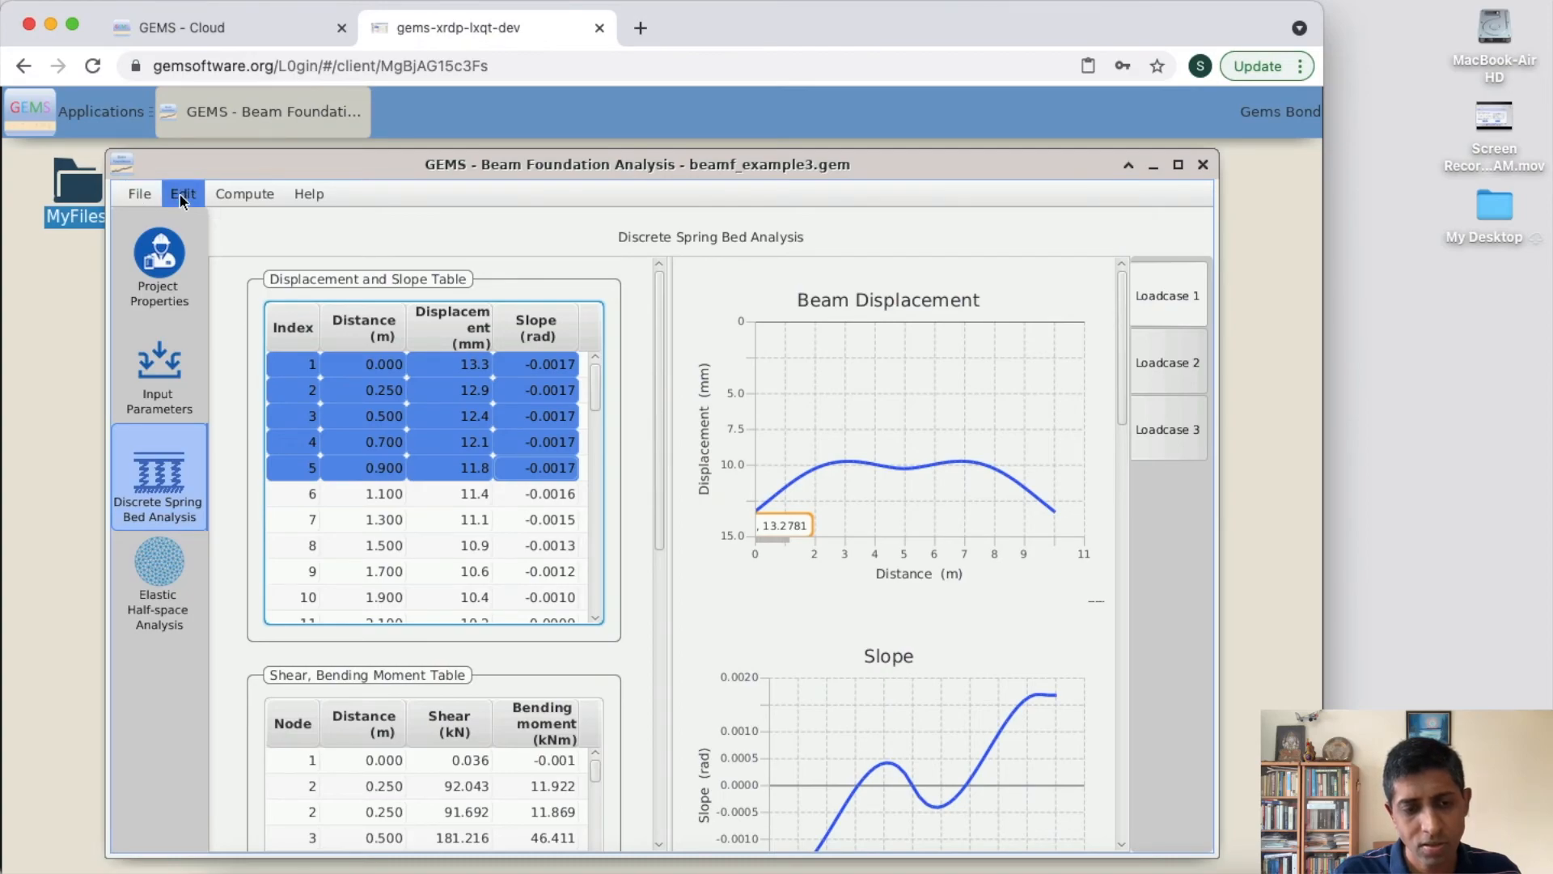
{"action": "left_click", "coordinate": [181, 199]}
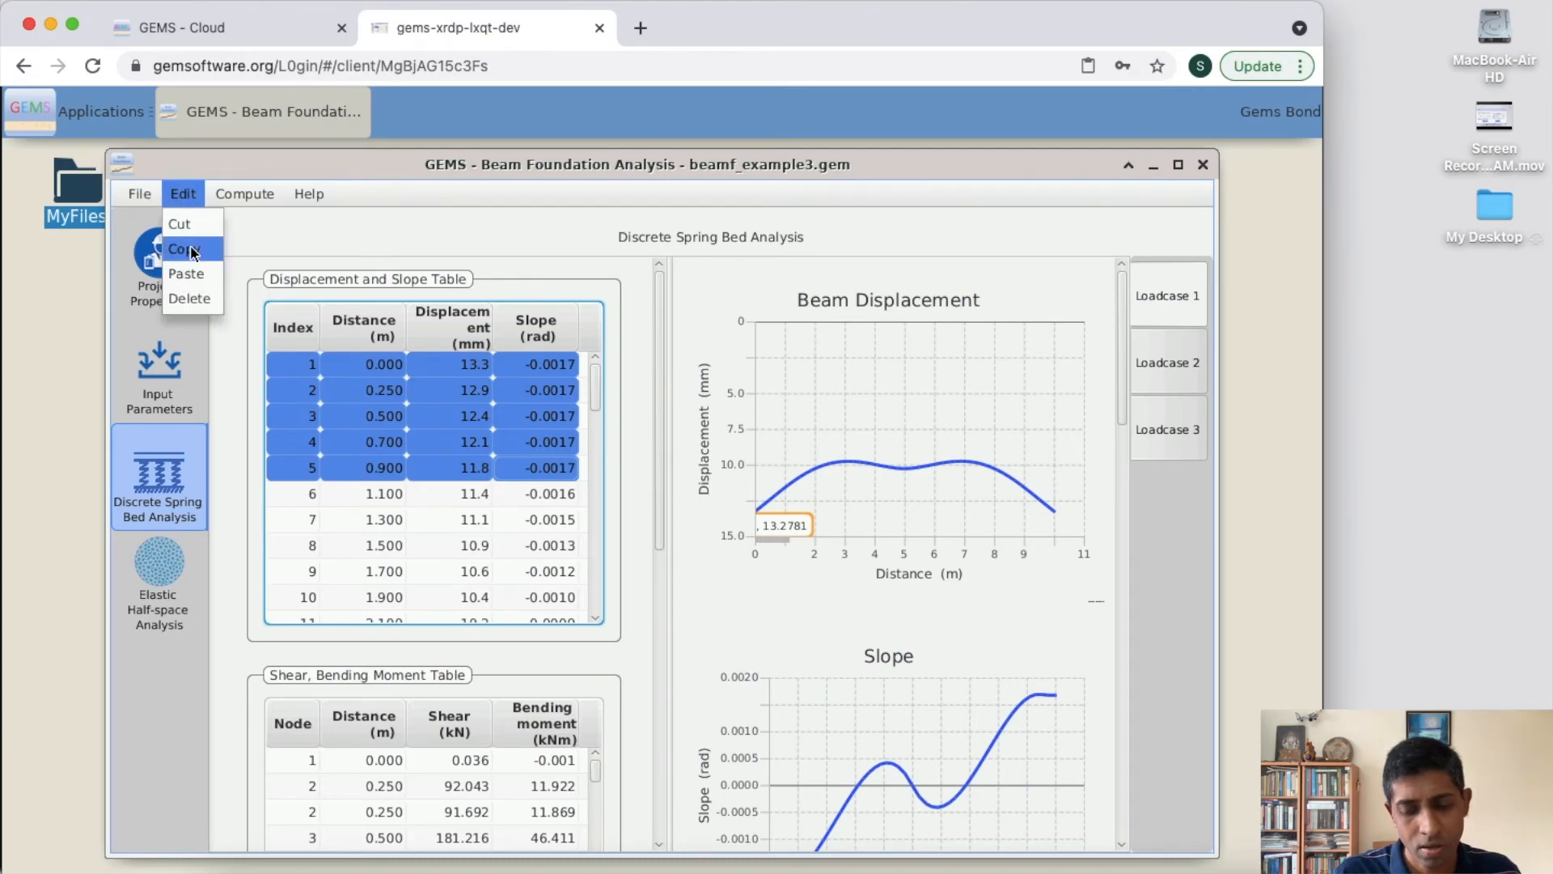
{"action": "left_click", "coordinate": [194, 252]}
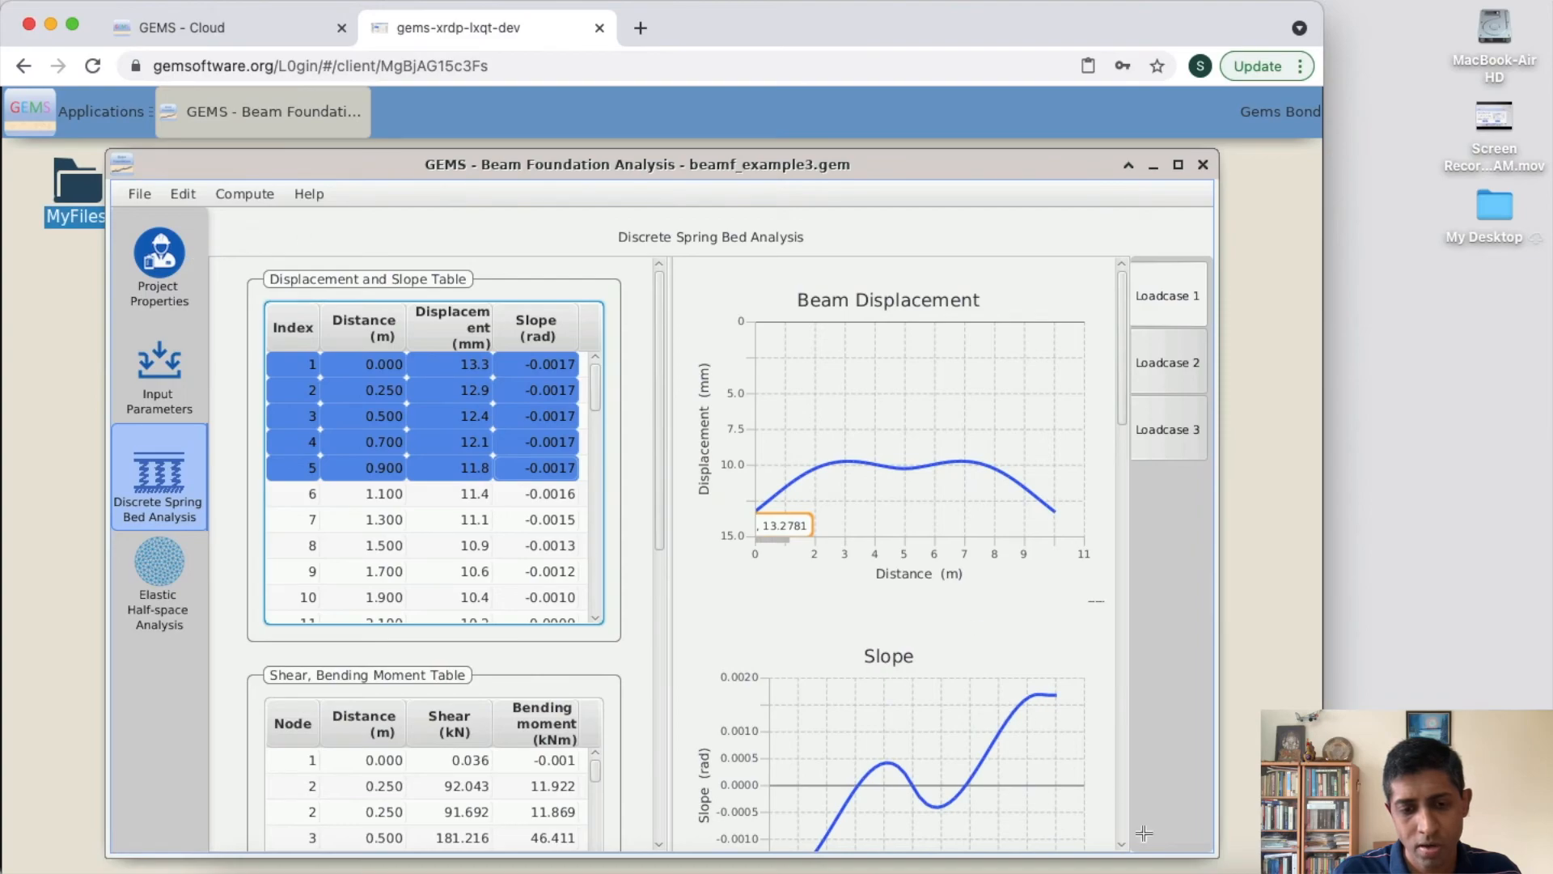
- Switch to the Untitled.rtf text document, paste the copied table rows into it, and minimize its window
{"action": "left_click", "coordinate": [1173, 864]}
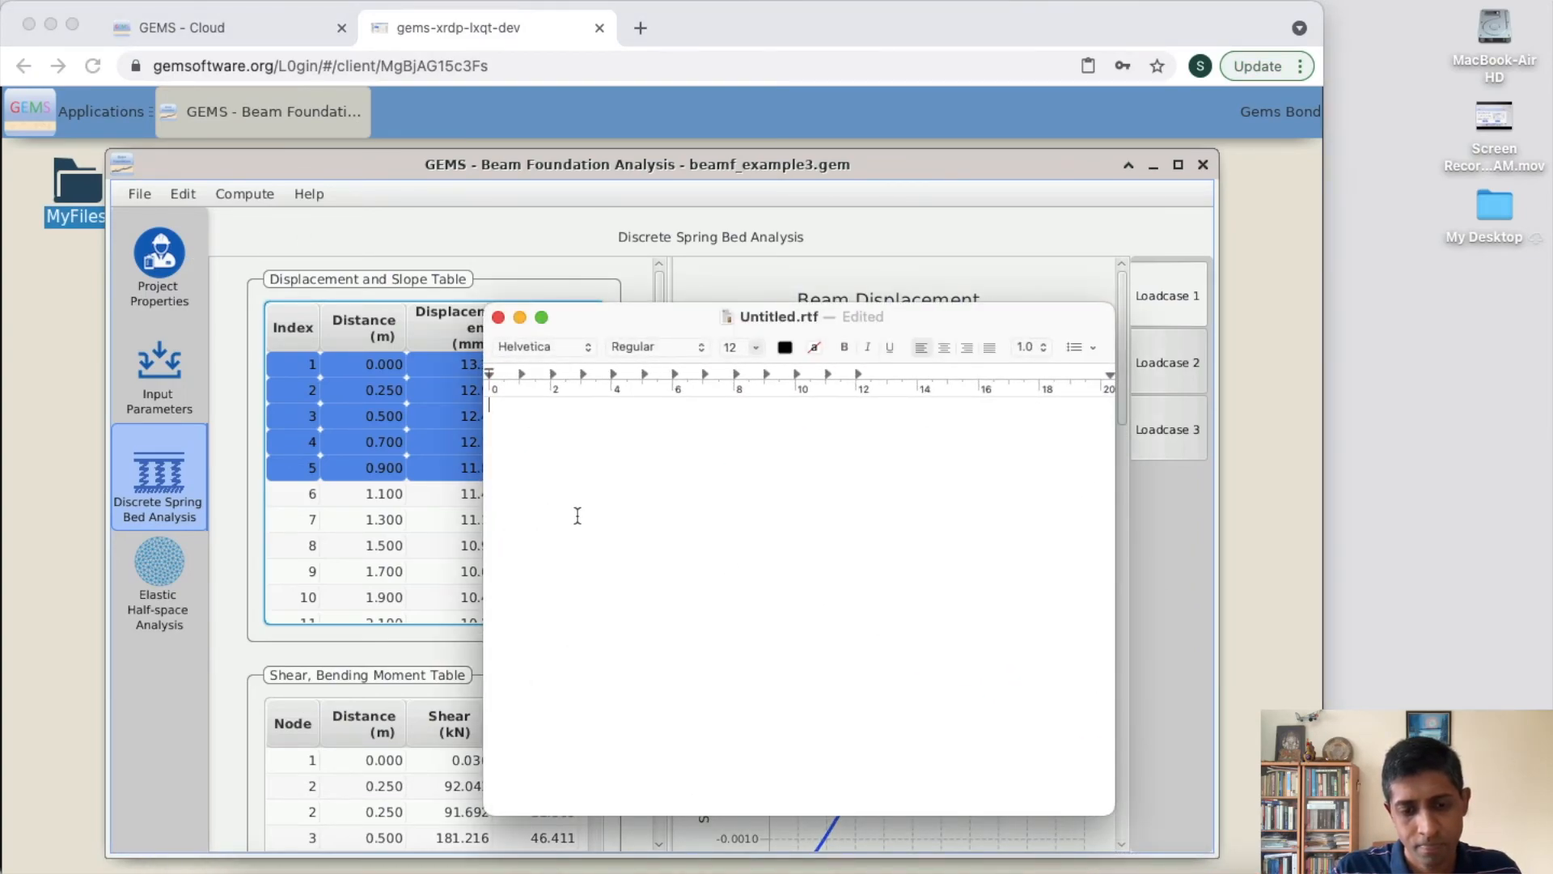
{"action": "key", "text": "super+v"}
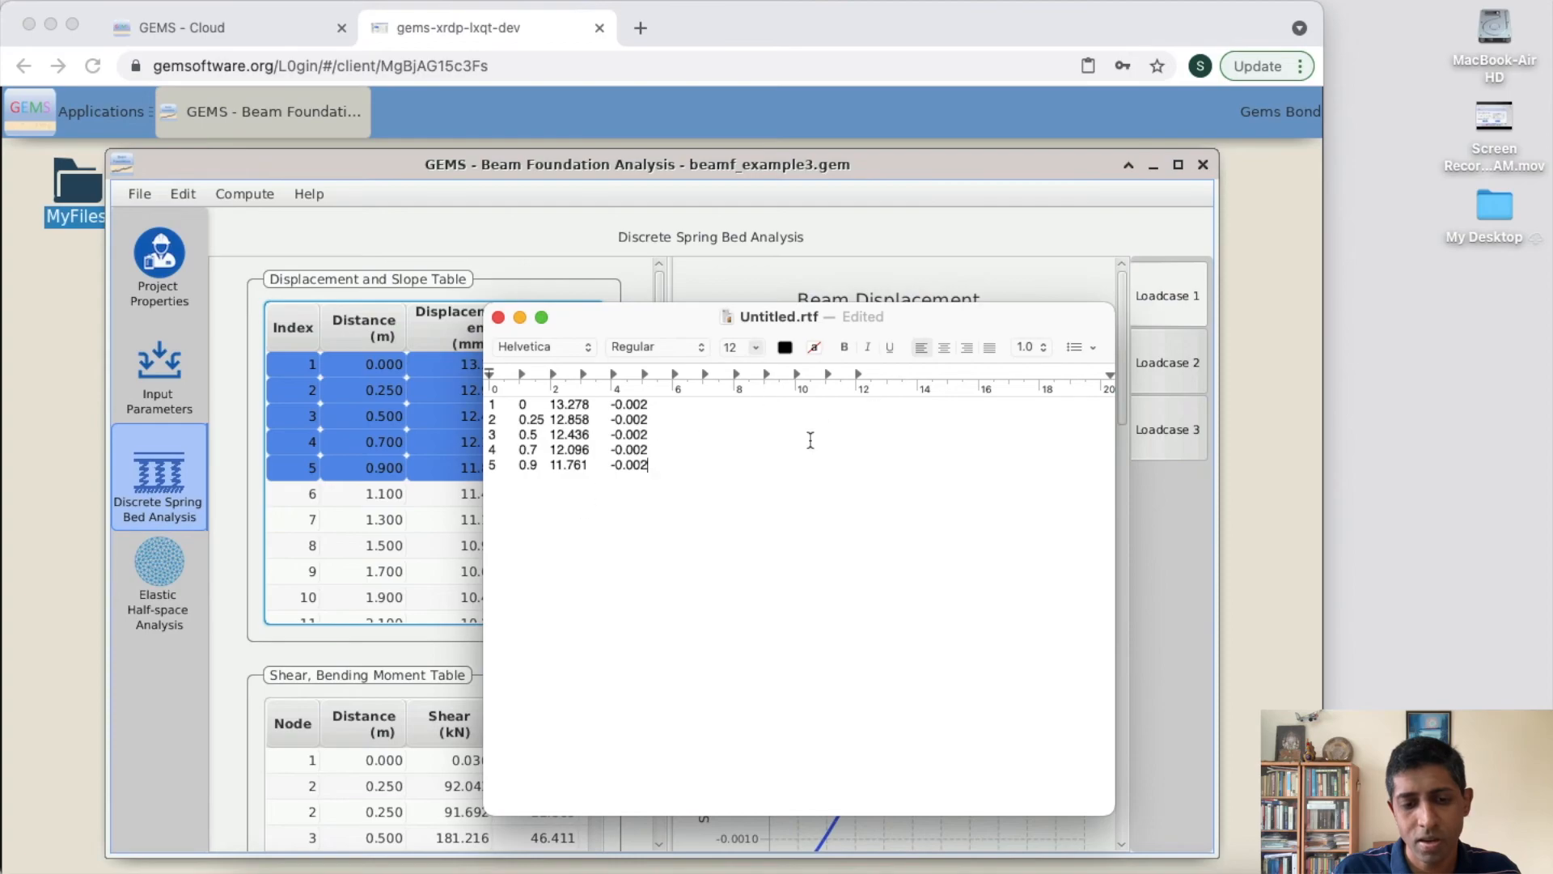
{"action": "left_click", "coordinate": [520, 317]}
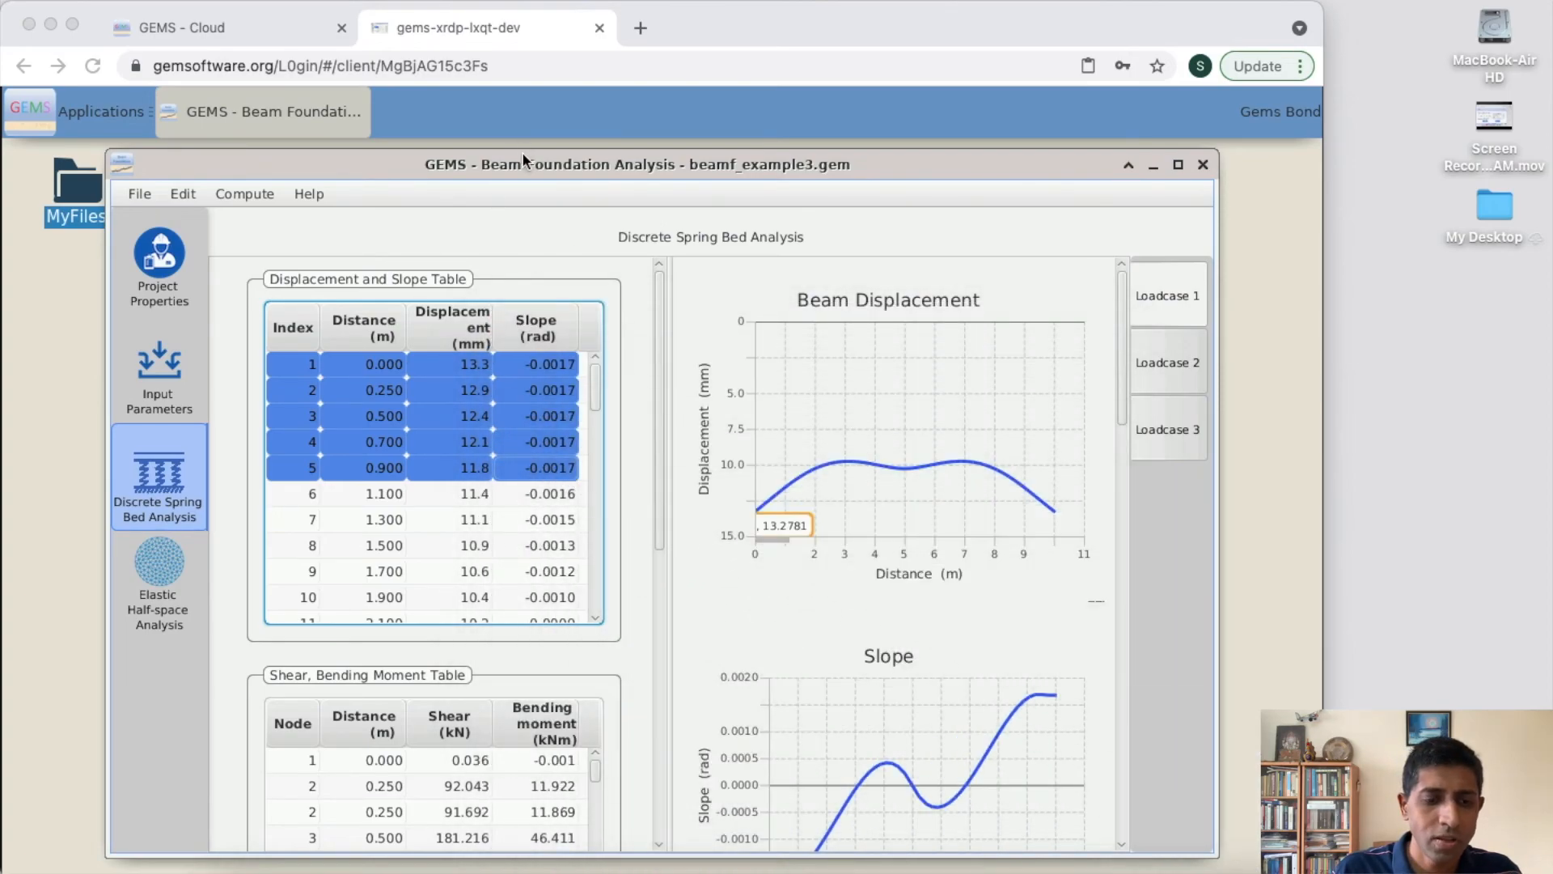
- Close the Beam Foundation Analysis application and log out of the GEMS Cloud session completely
{"action": "left_click", "coordinate": [140, 195]}
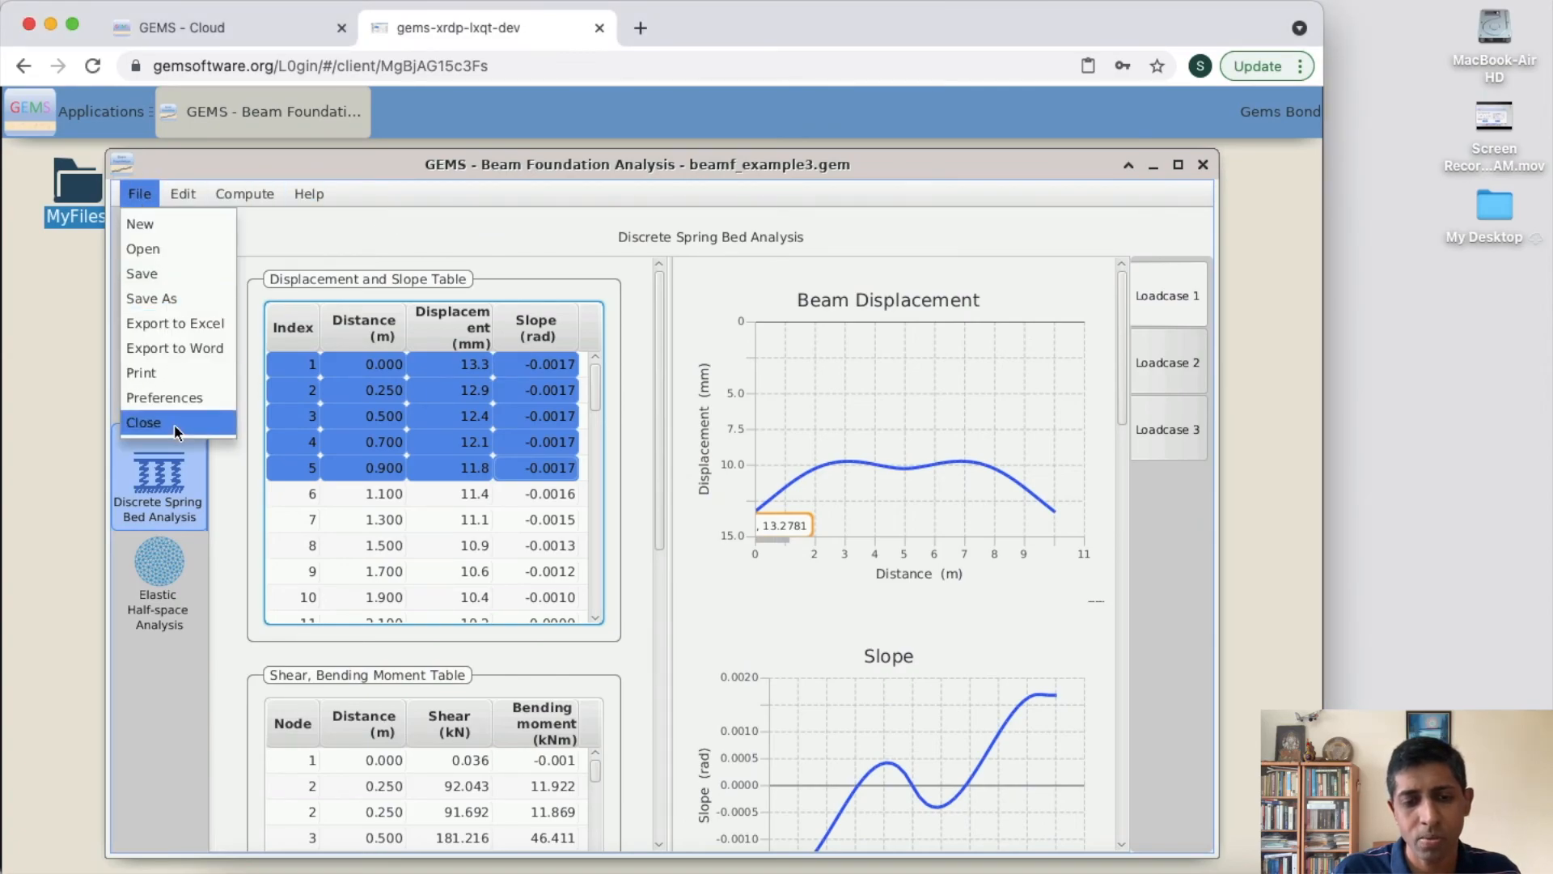
{"action": "left_click", "coordinate": [175, 424]}
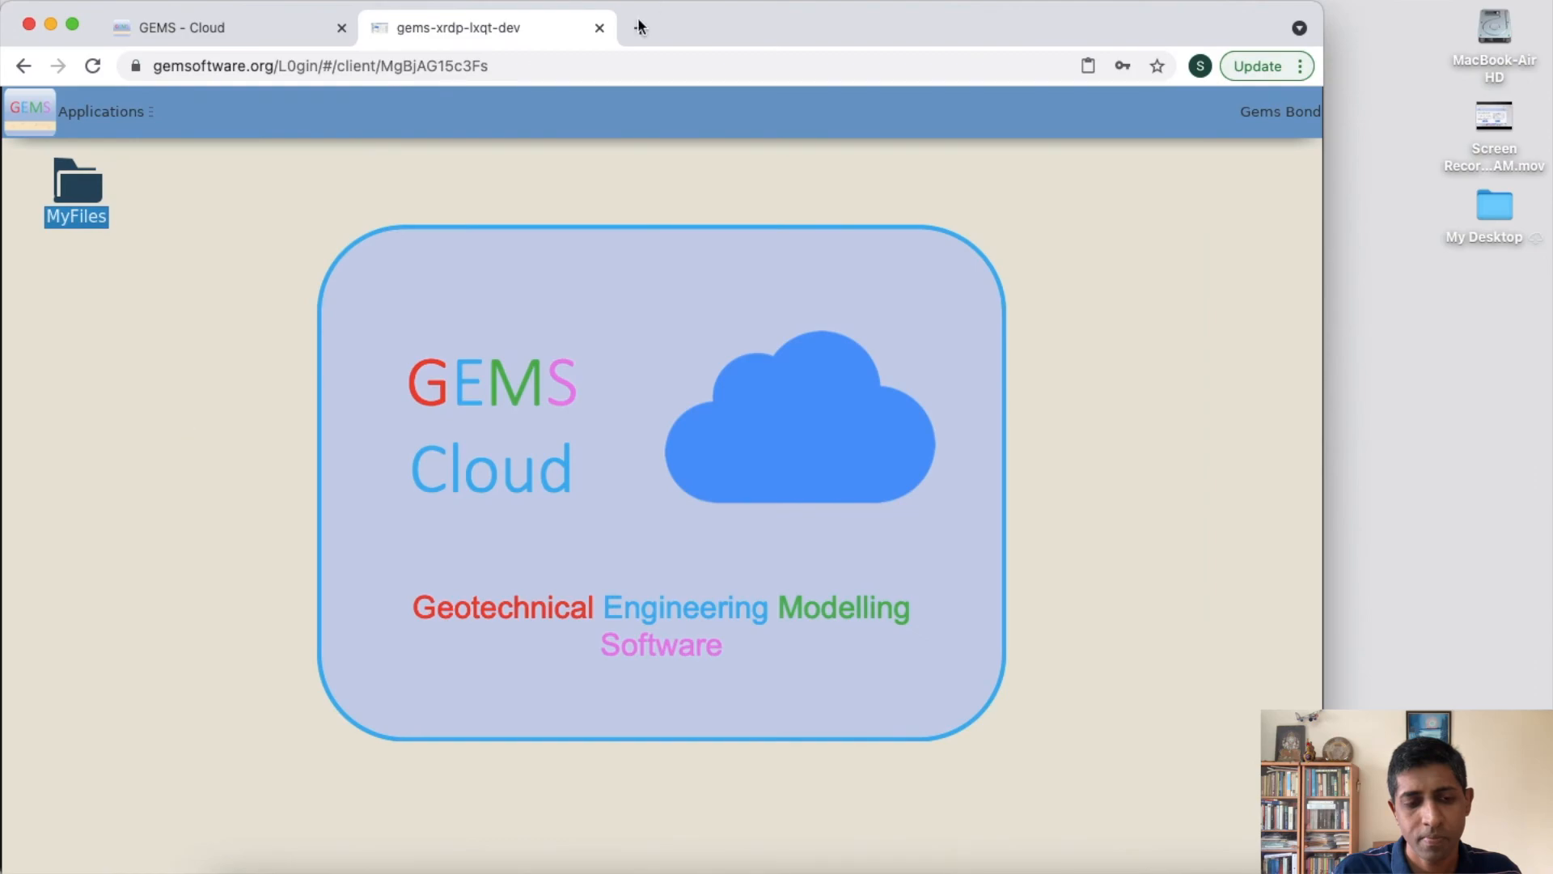
{"action": "left_click", "coordinate": [50, 123]}
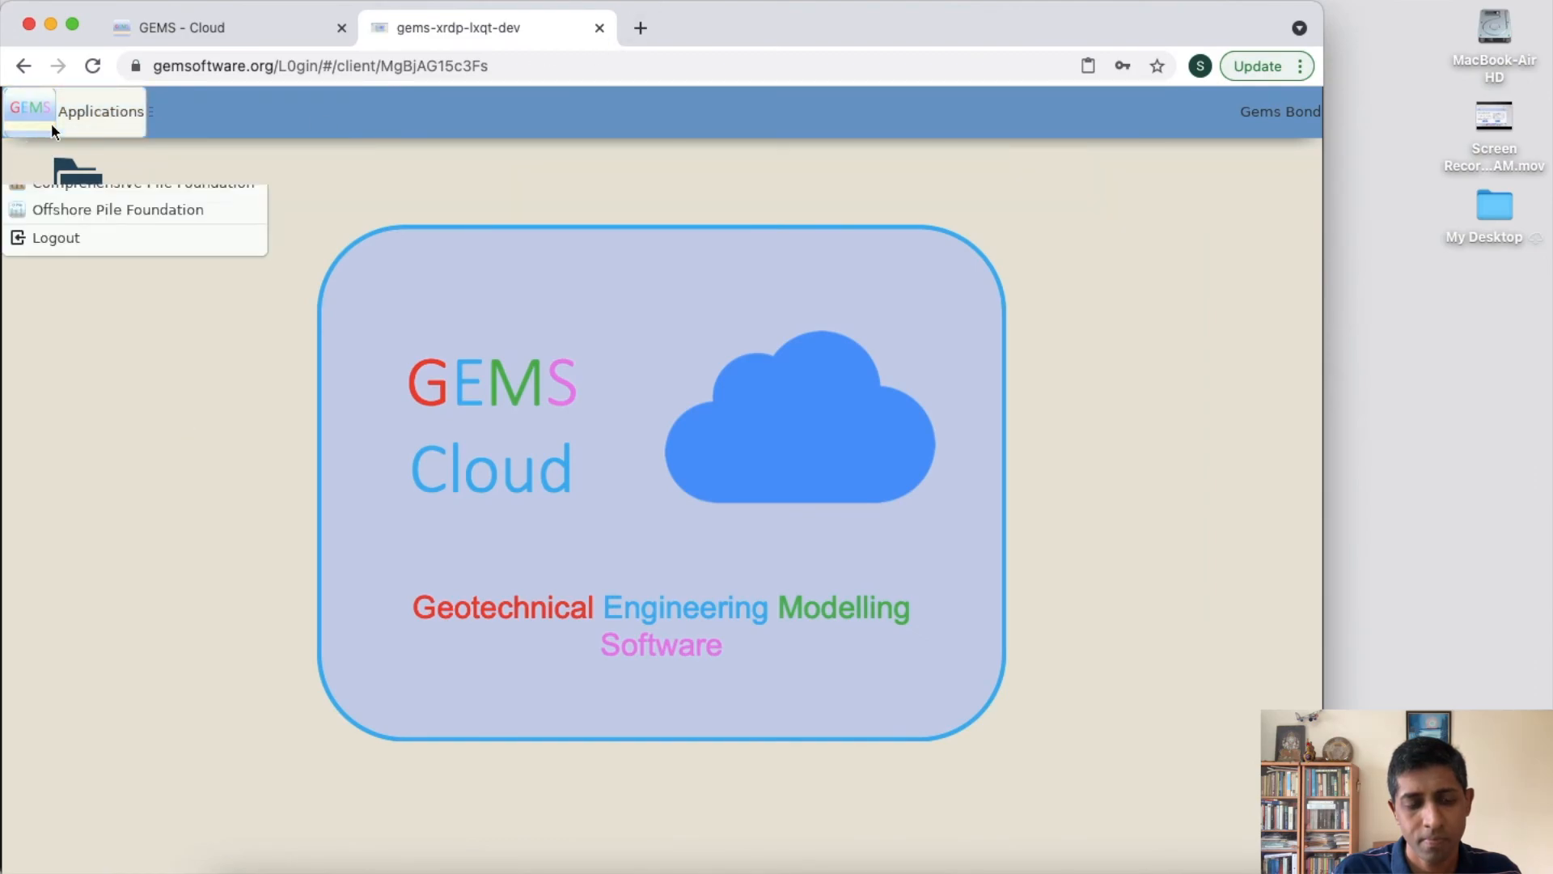
{"action": "left_click", "coordinate": [55, 243]}
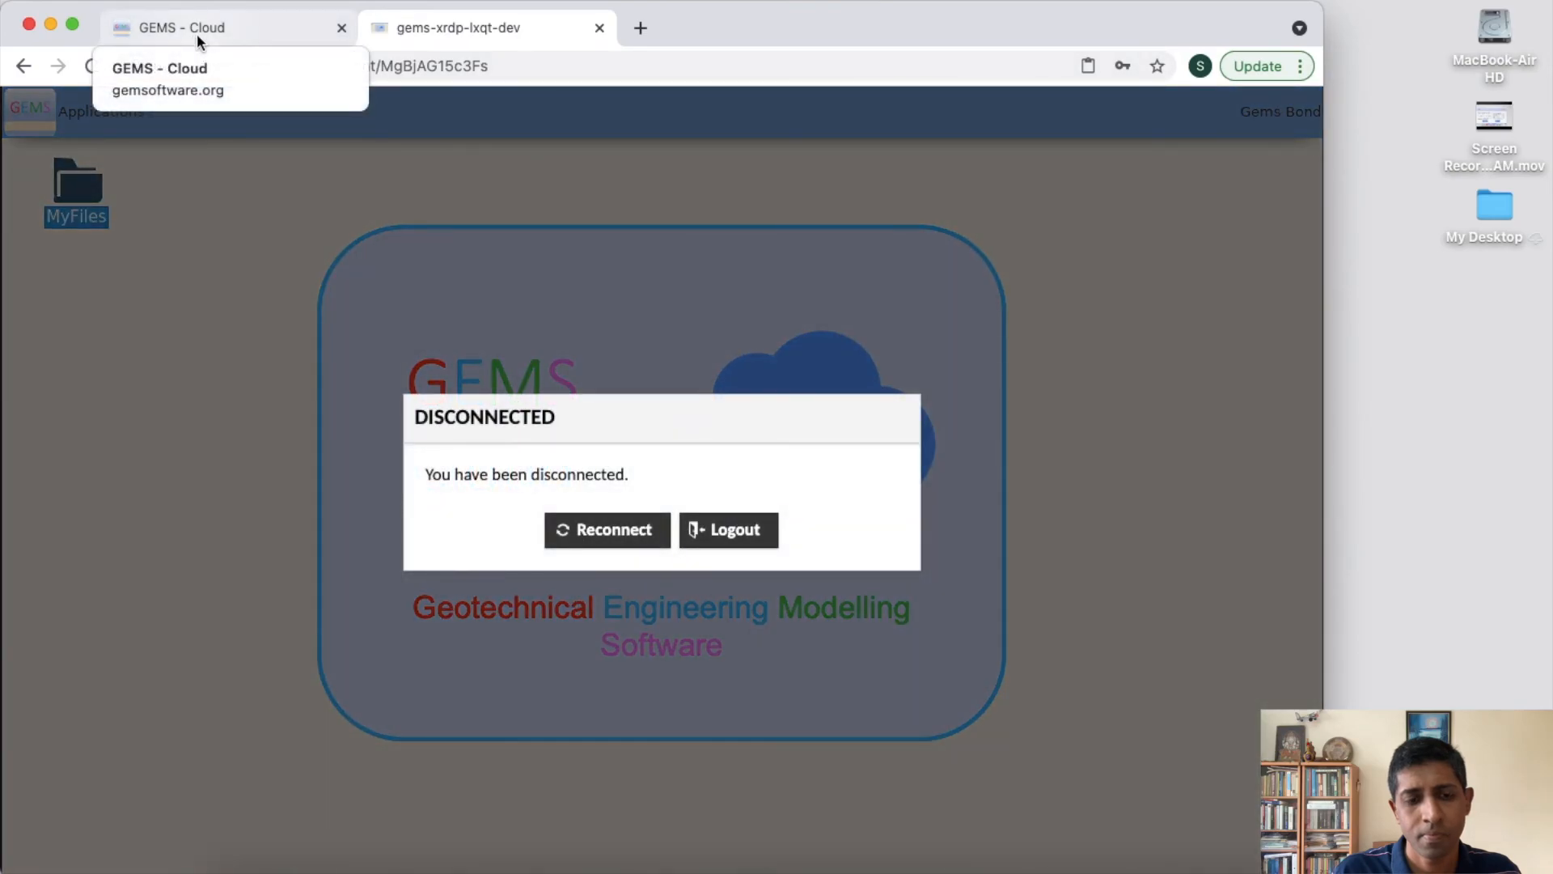
{"action": "left_click", "coordinate": [728, 530]}
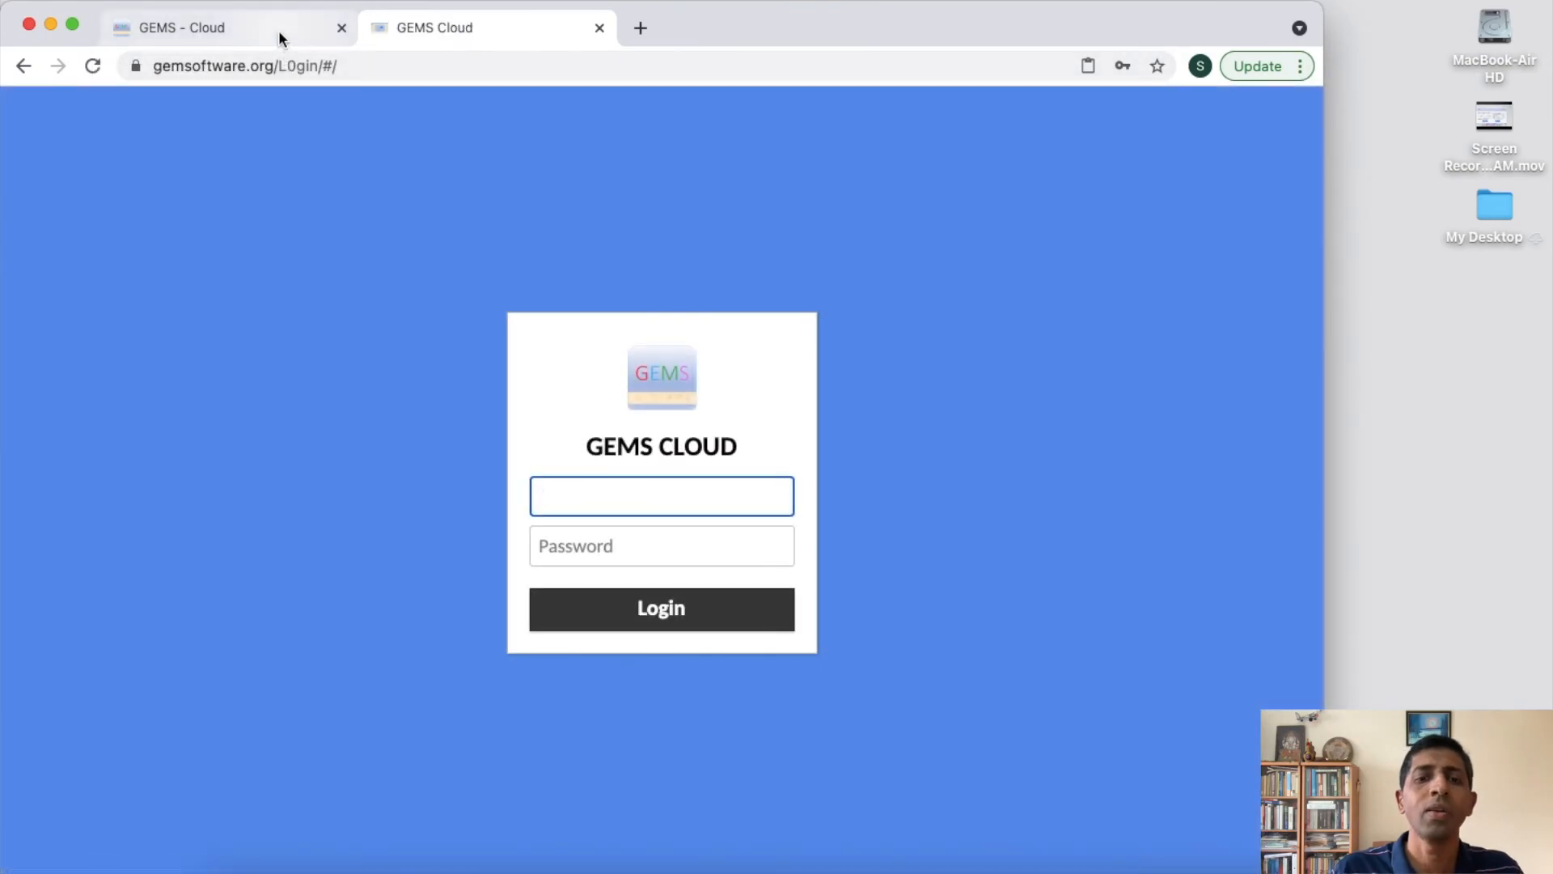
- Review the plan comparison table on the GEMS Cloud web page and return to the sign-up section
{"action": "left_click", "coordinate": [279, 30]}
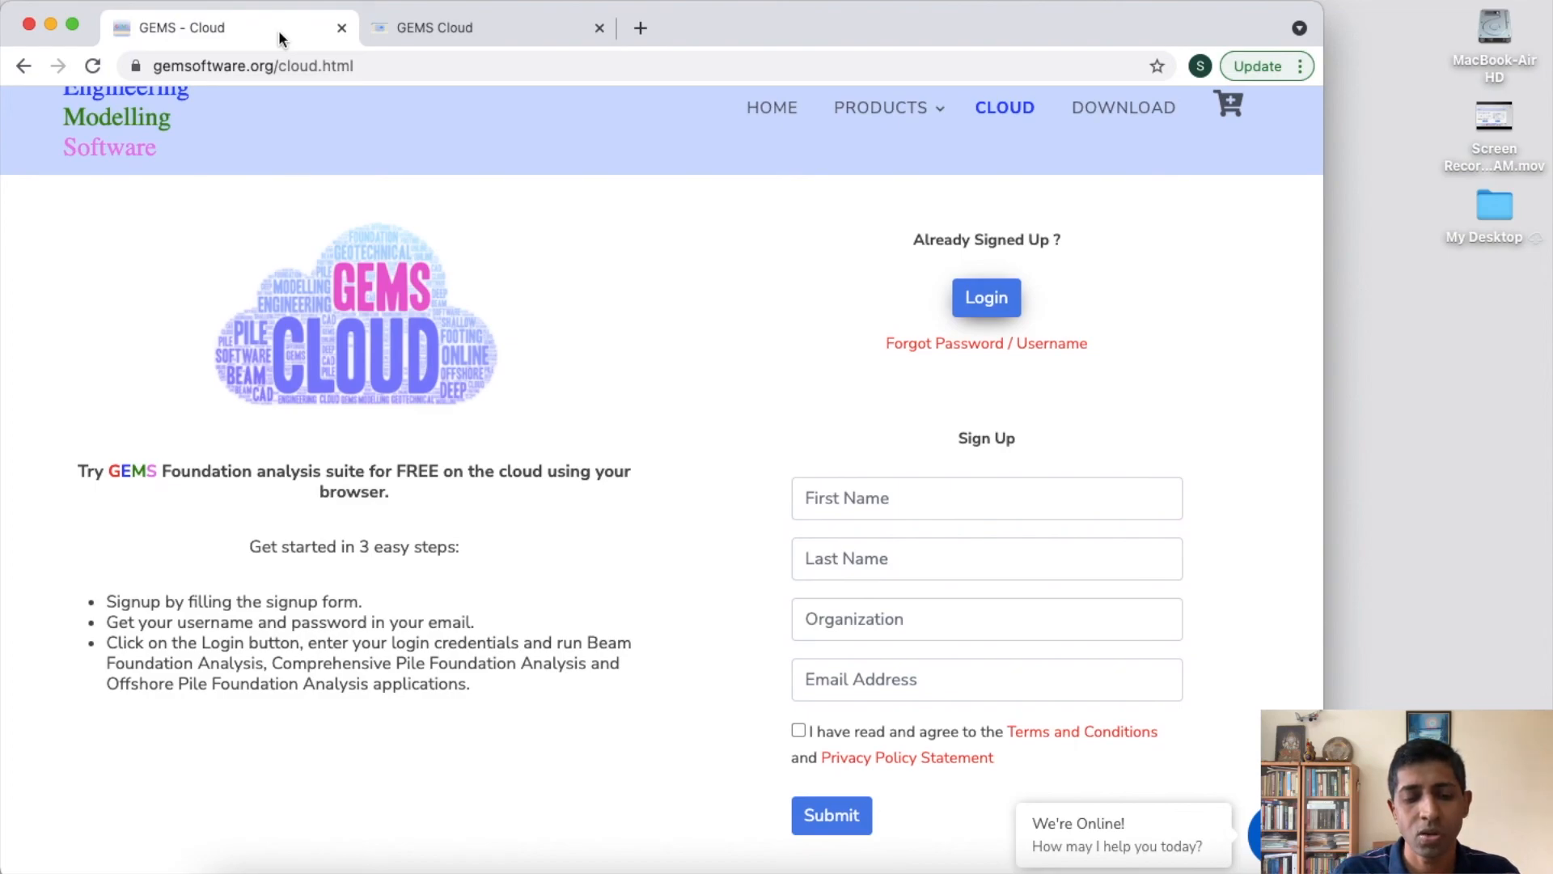
{"action": "scroll", "coordinate": [394, 639], "scroll_direction": "down", "scroll_amount": 20}
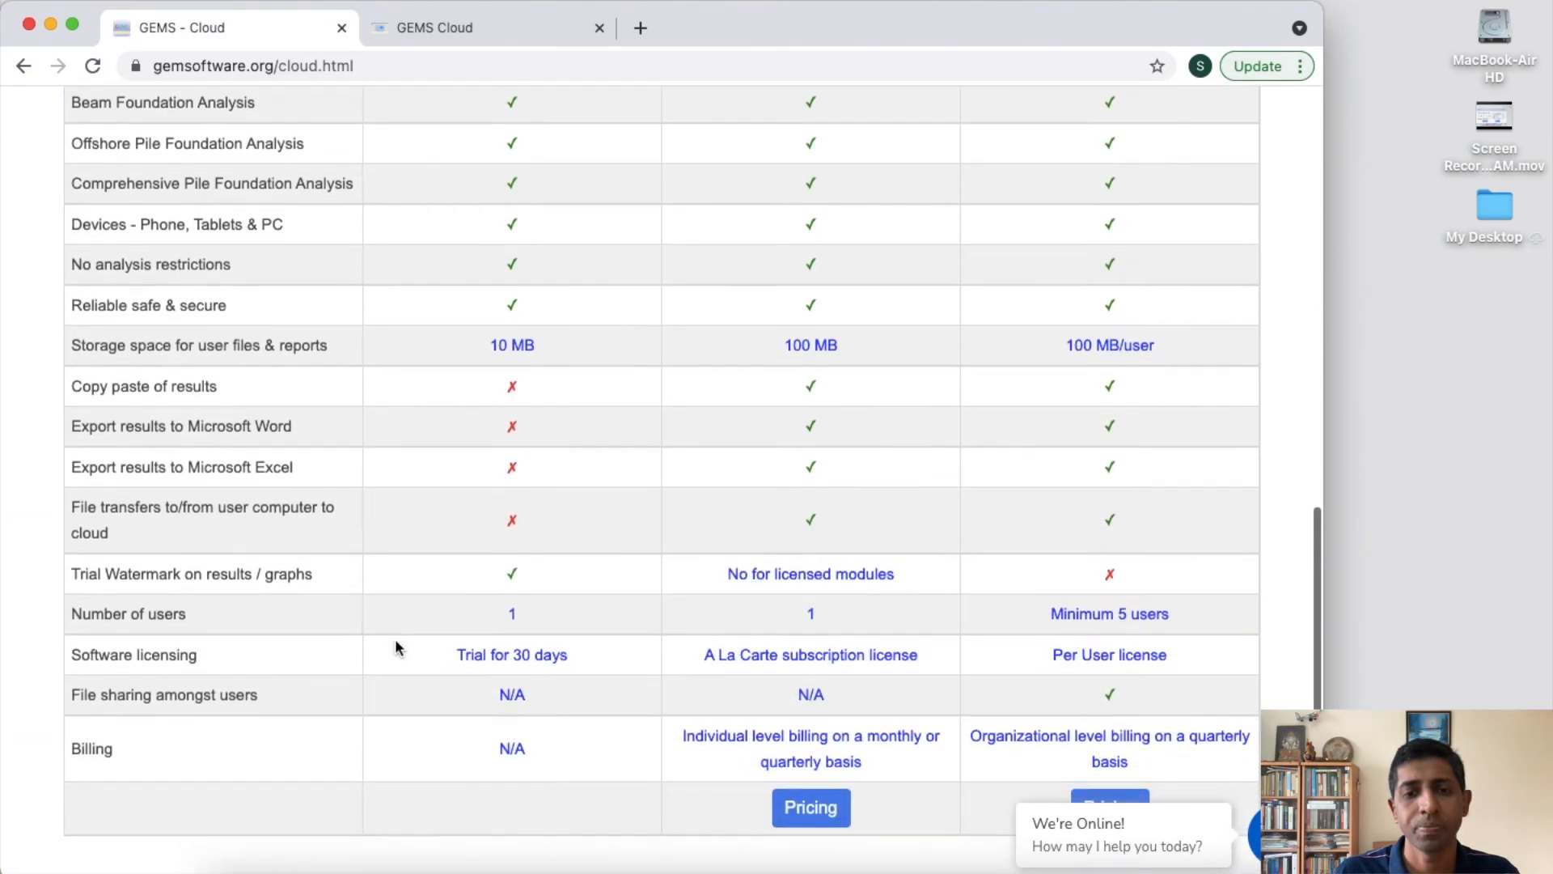
{"action": "scroll", "coordinate": [395, 644], "scroll_direction": "up", "scroll_amount": 3}
{"action": "scroll", "coordinate": [396, 644], "scroll_direction": "up", "scroll_amount": 15}
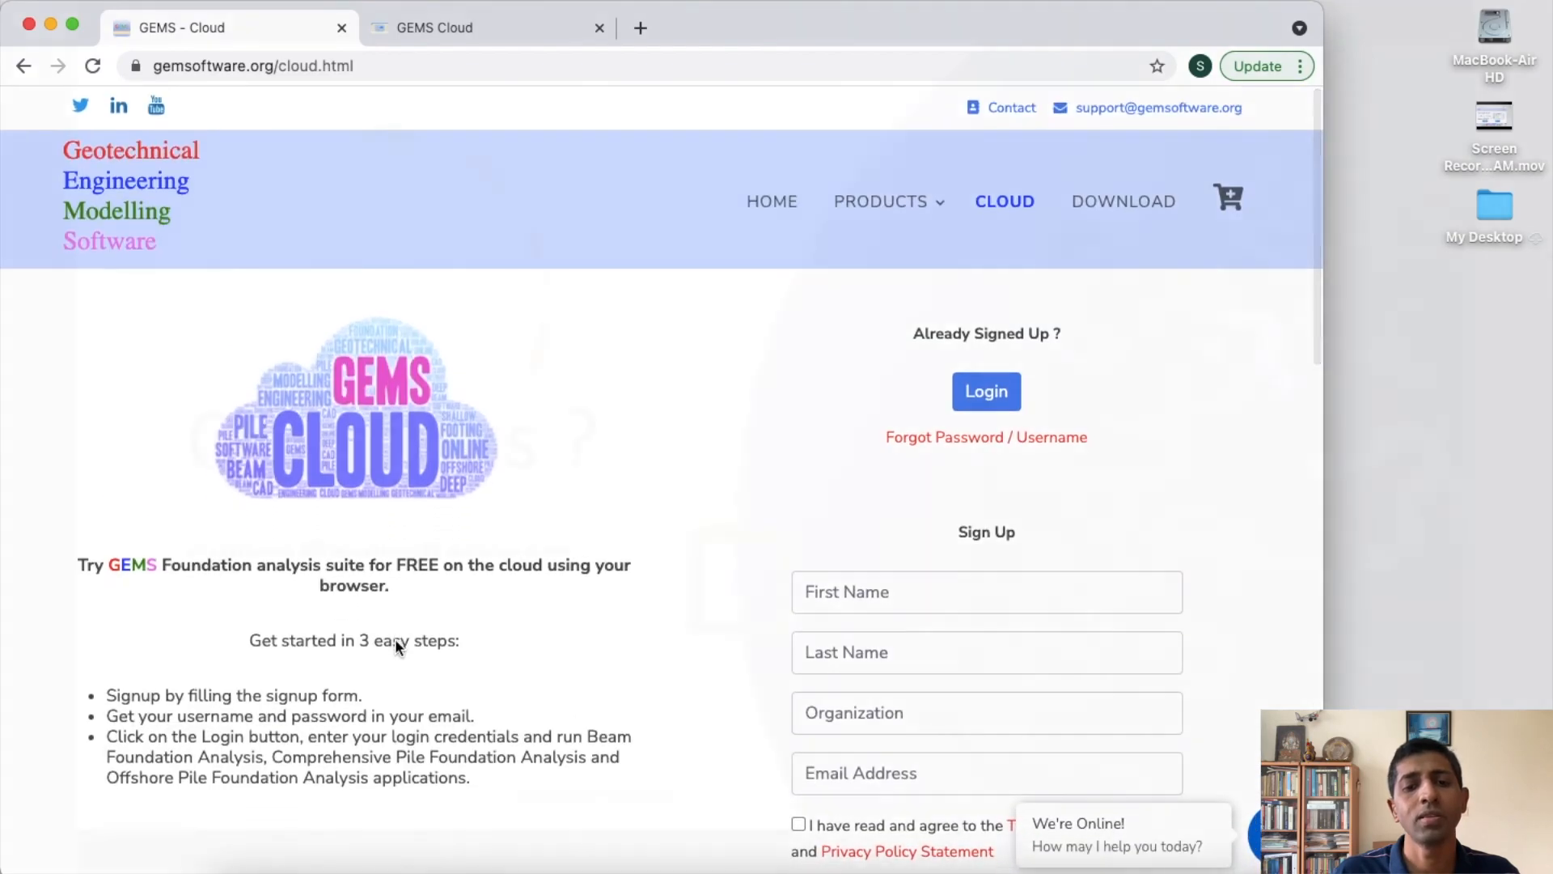